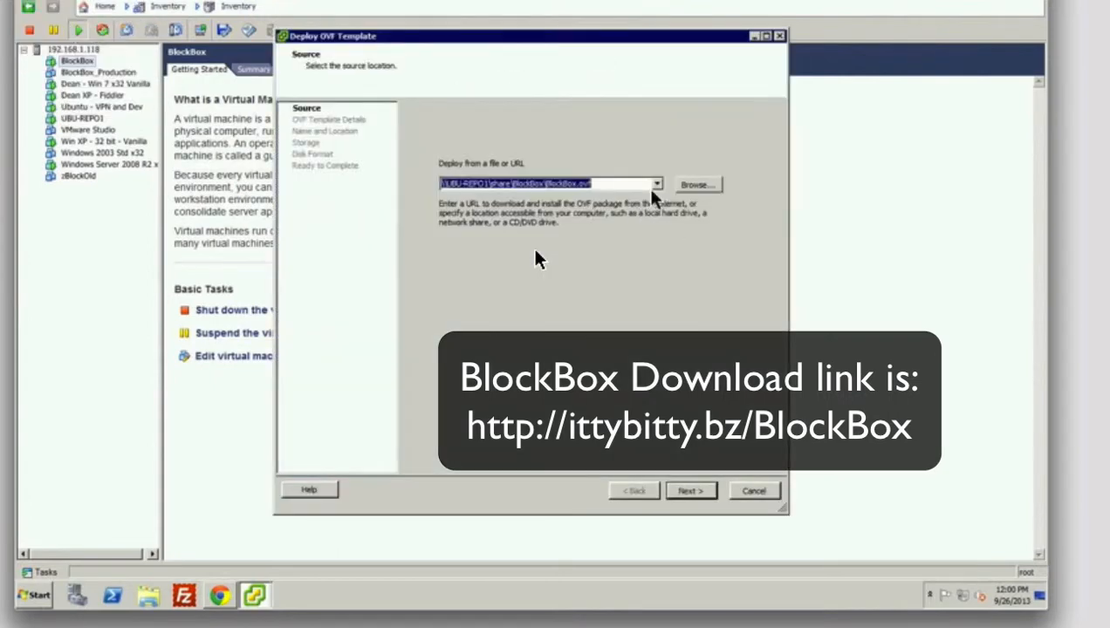
- Choose BlockBox.ovf as the source file for the OVF template deployment
left_click(697, 187)
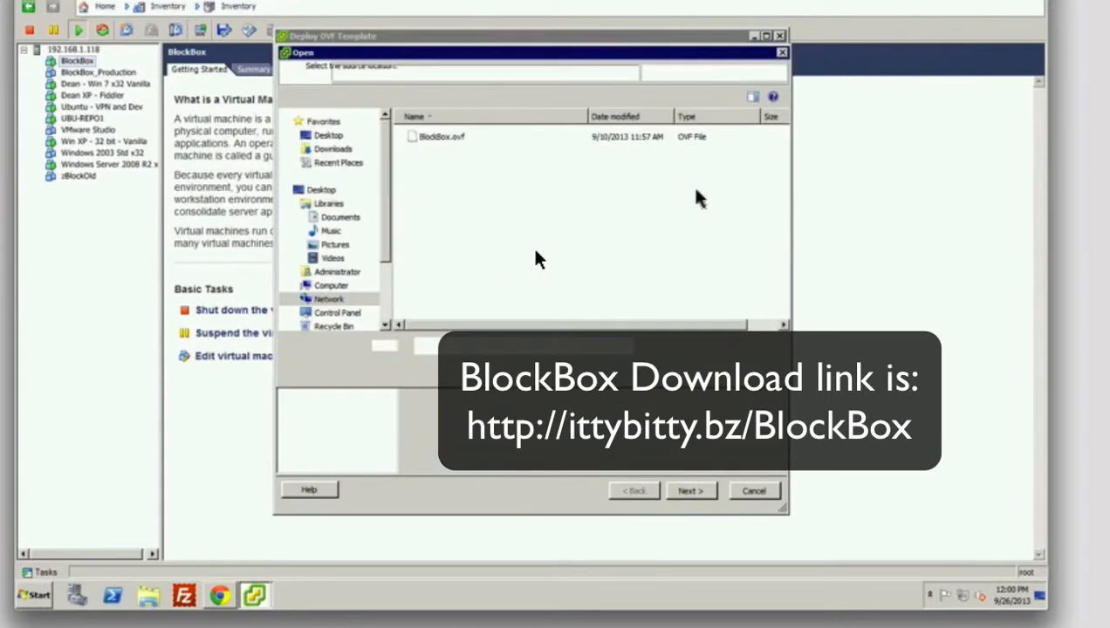
left_click(436, 145)
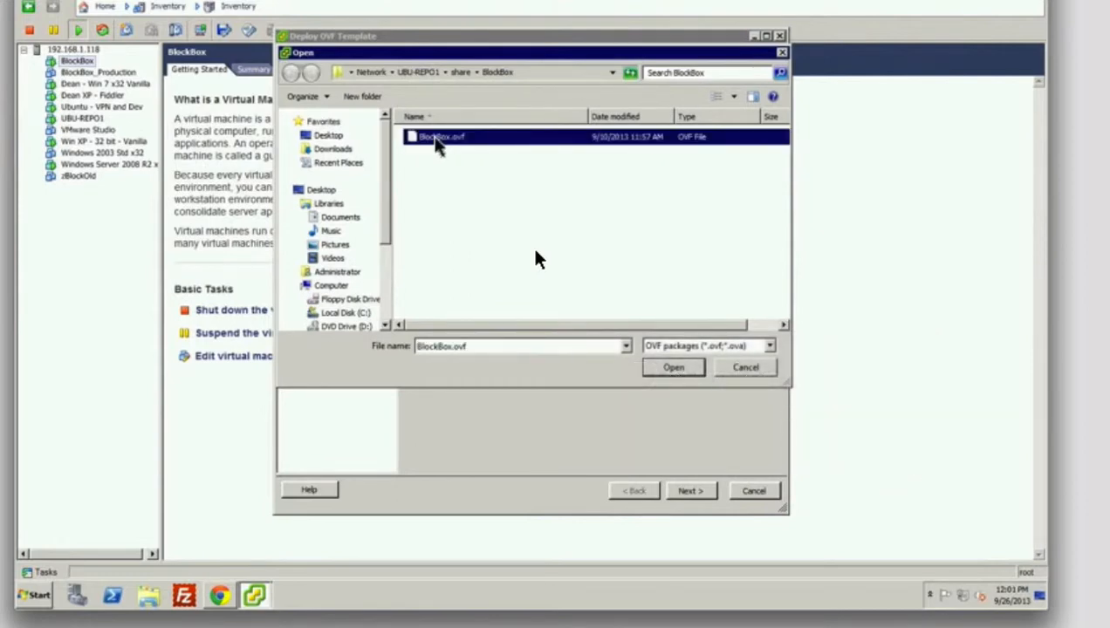
double_click(435, 145)
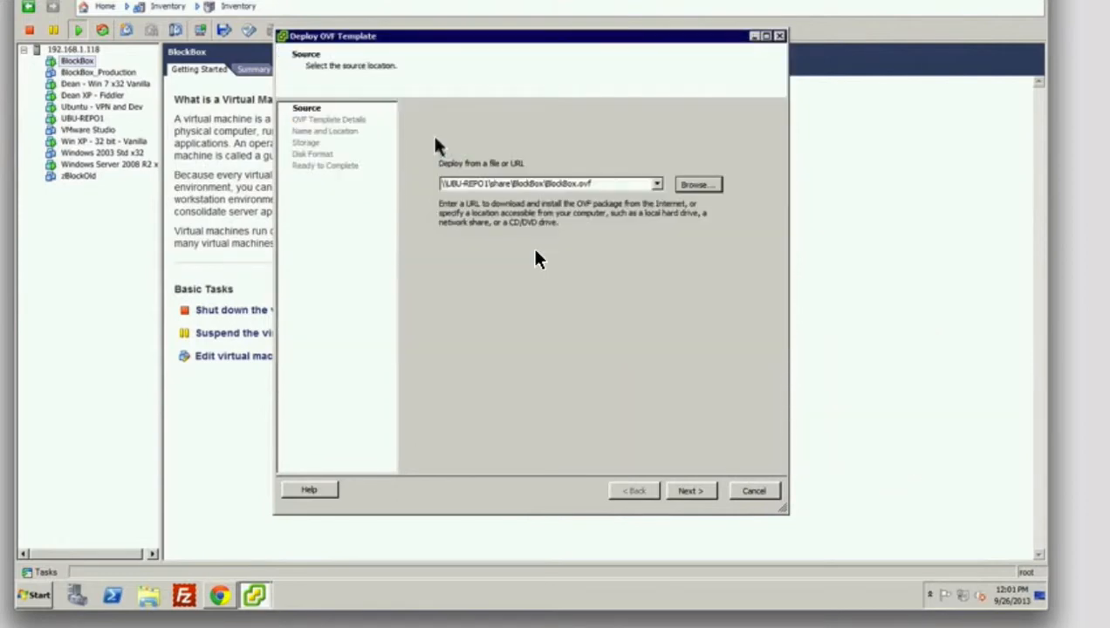
left_click(705, 492)
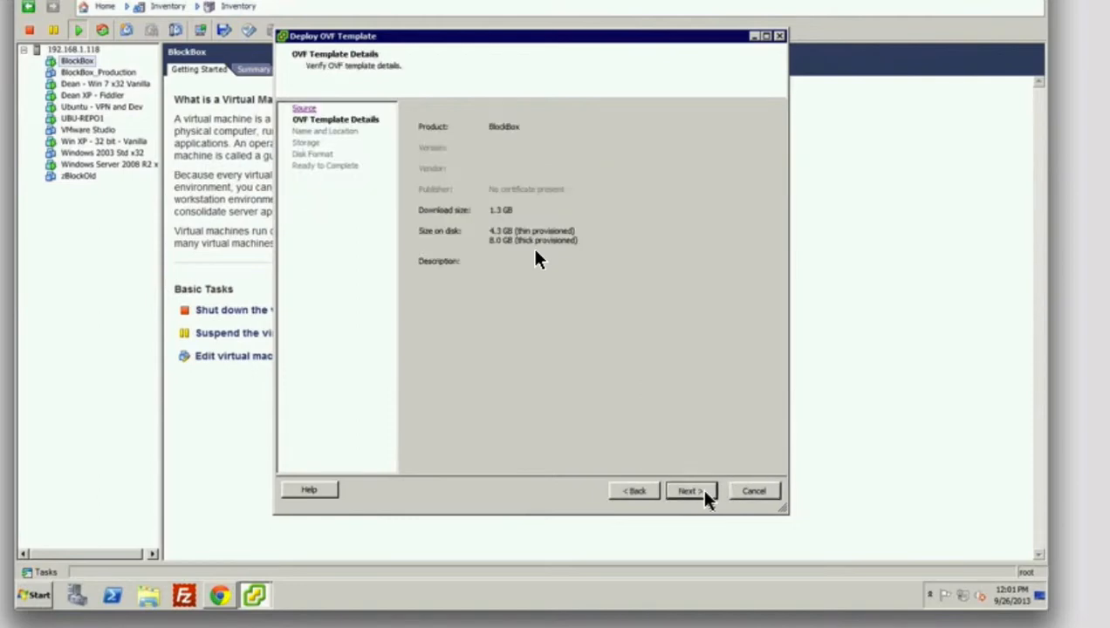
- Name the VM BlockBox2 on datastore1 with Thick Provision Lazy Zeroed disks and start deploying
left_click(704, 493)
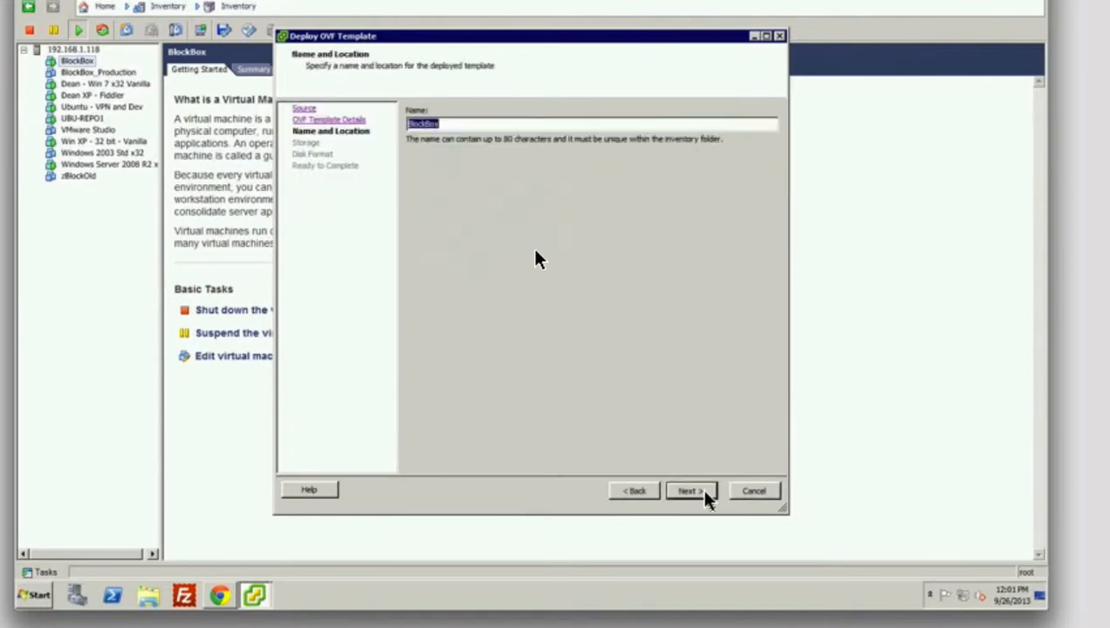
key("Right")
type("2")
left_click(693, 492)
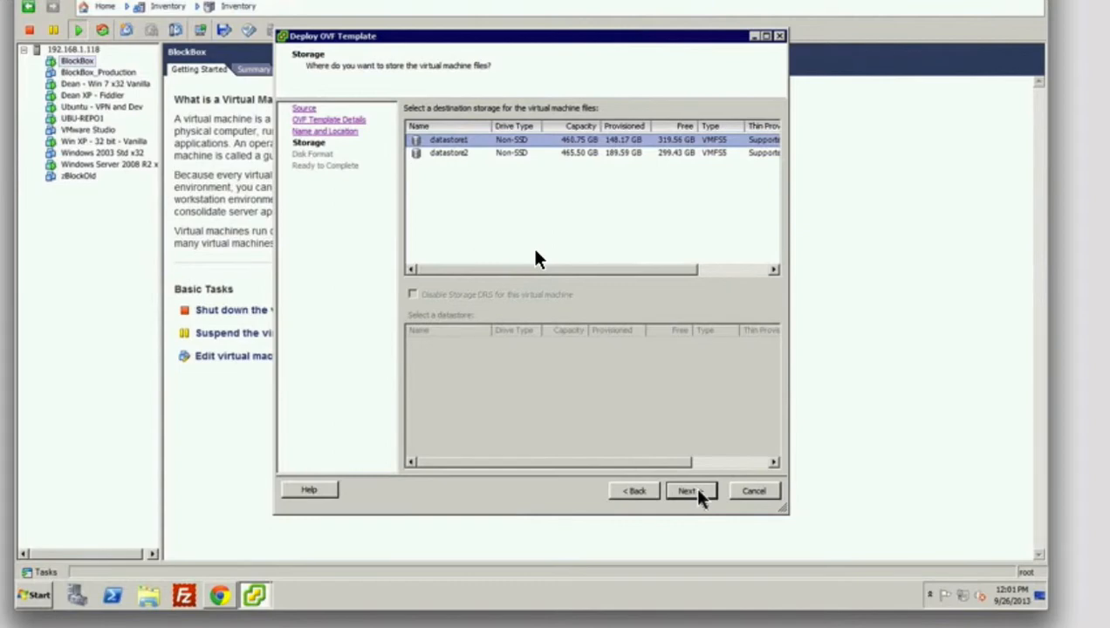
left_click(693, 492)
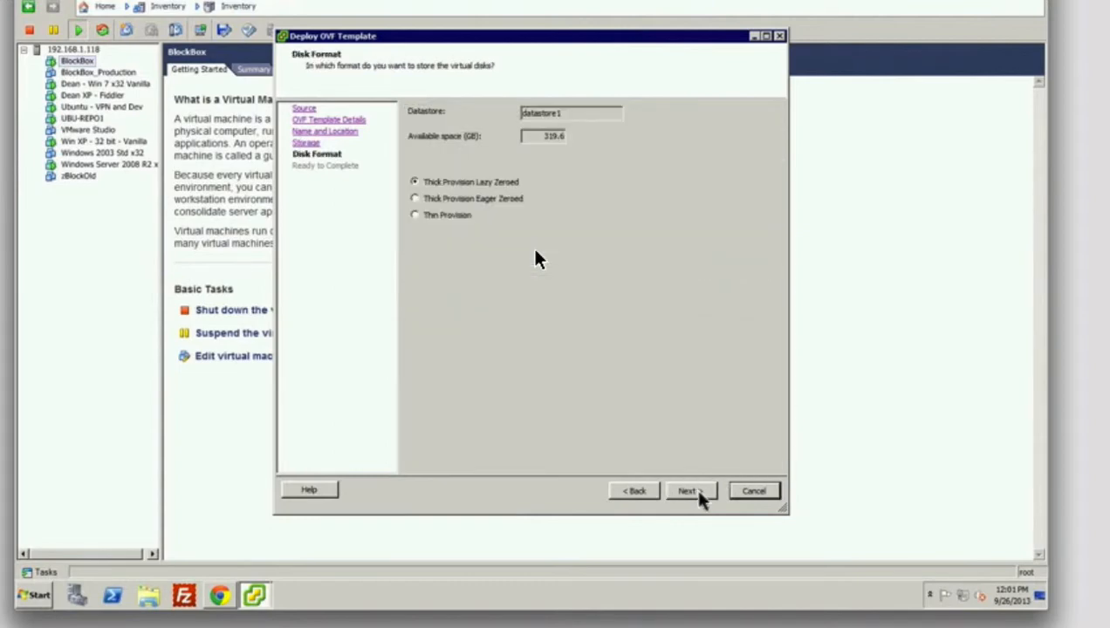
left_click(694, 492)
left_click(690, 491)
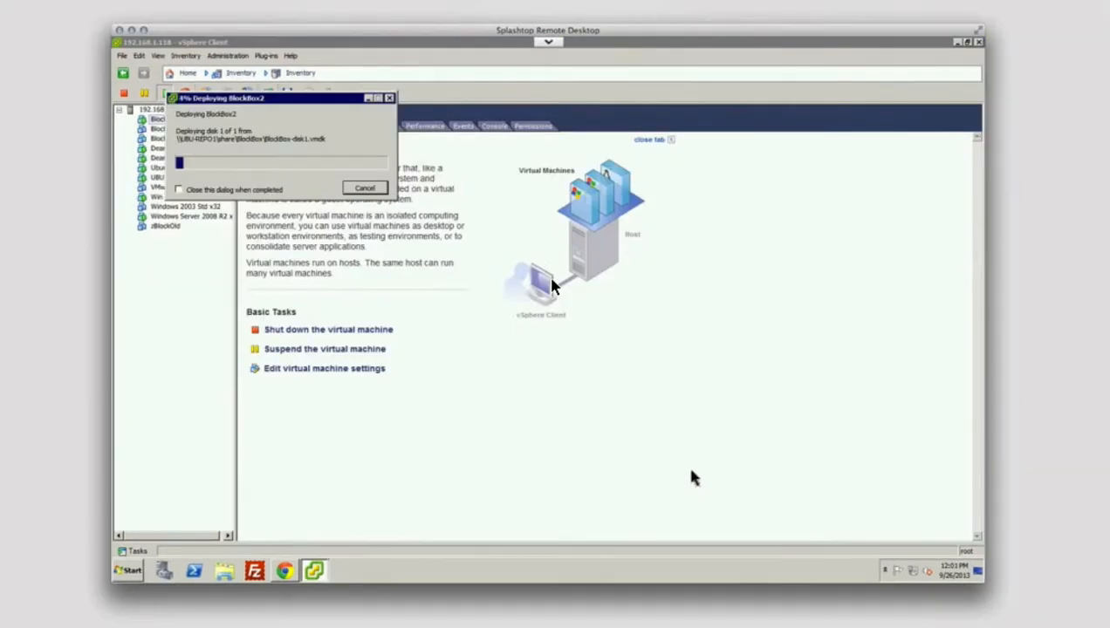
- Abort the BlockBox2 deployment and select the existing BlockBox virtual machine
left_click(361, 192)
left_click(582, 342)
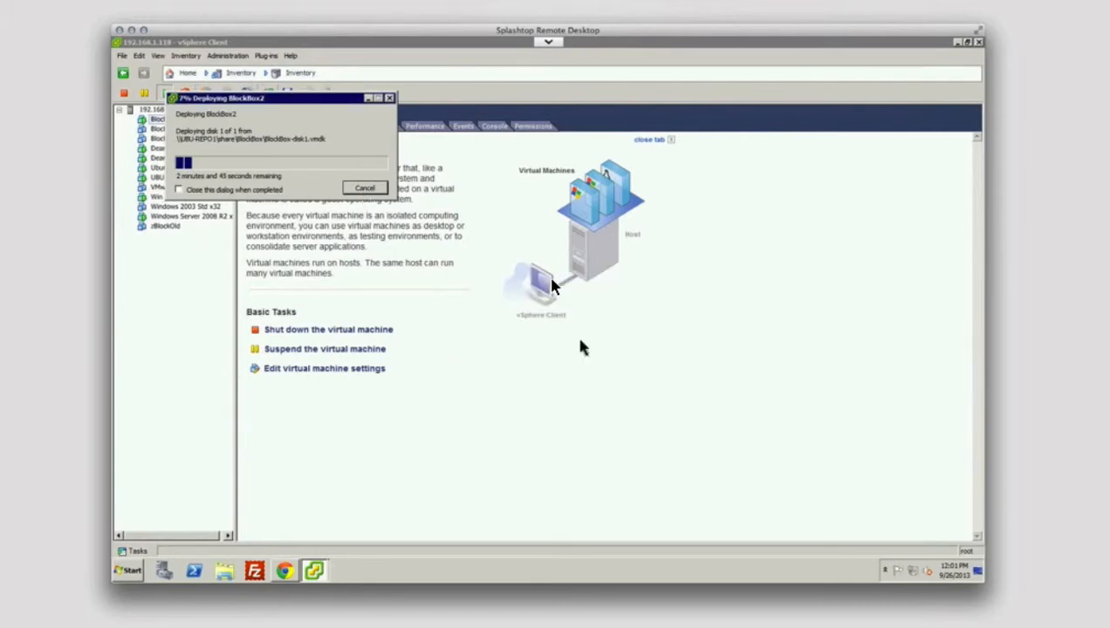
left_click(158, 120)
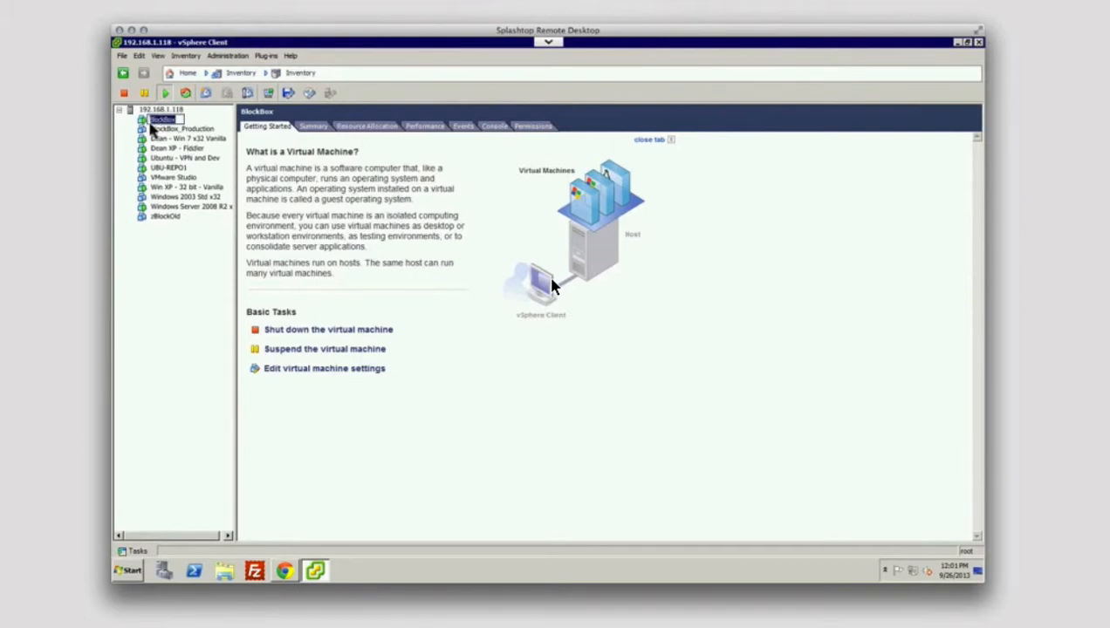
- Open the BlockBox console and try the default login, which fails the forced password change
left_click(148, 123)
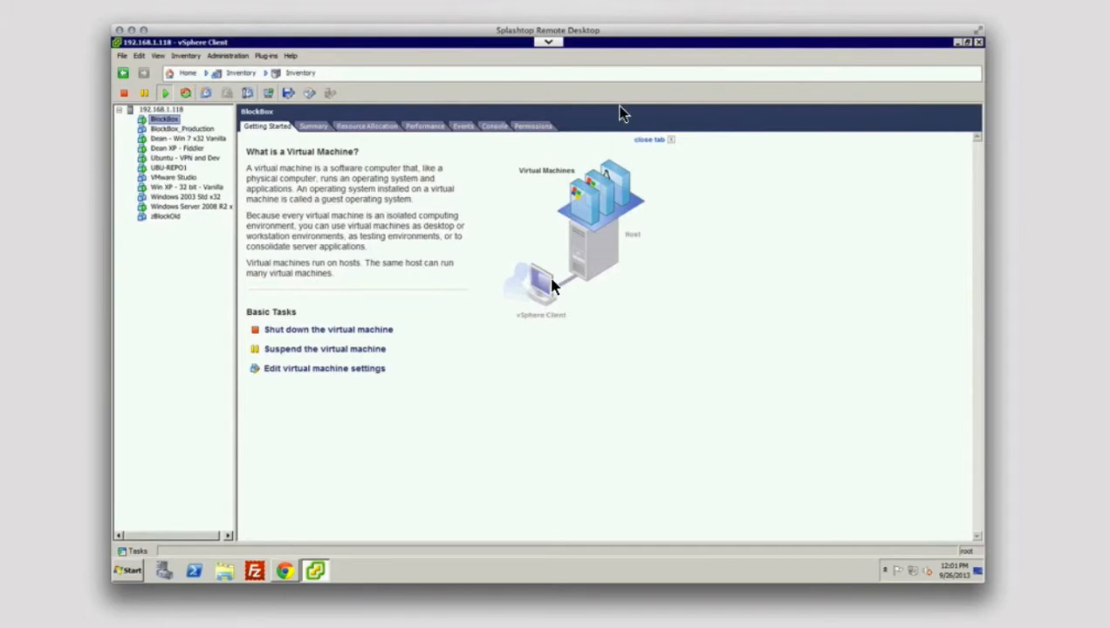
left_click(502, 131)
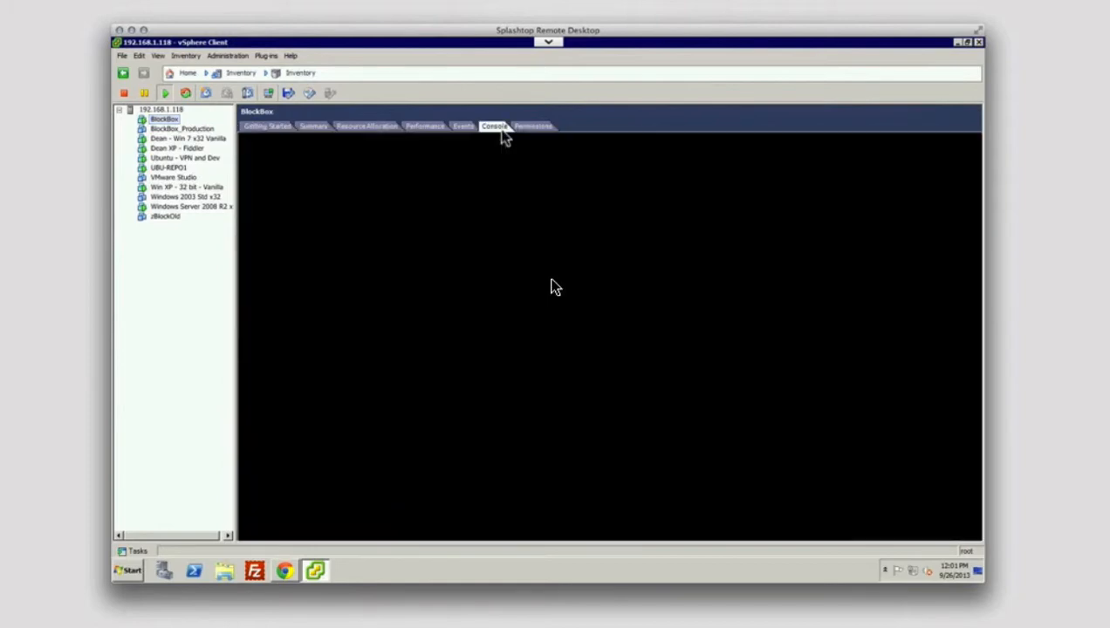
left_click(537, 365)
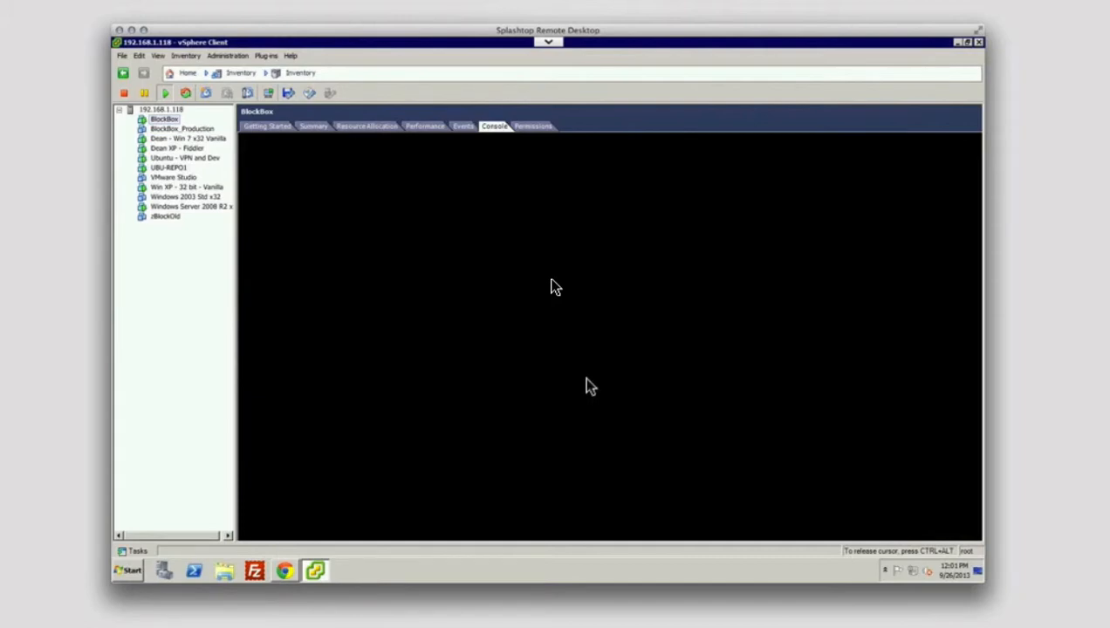
key("Return")
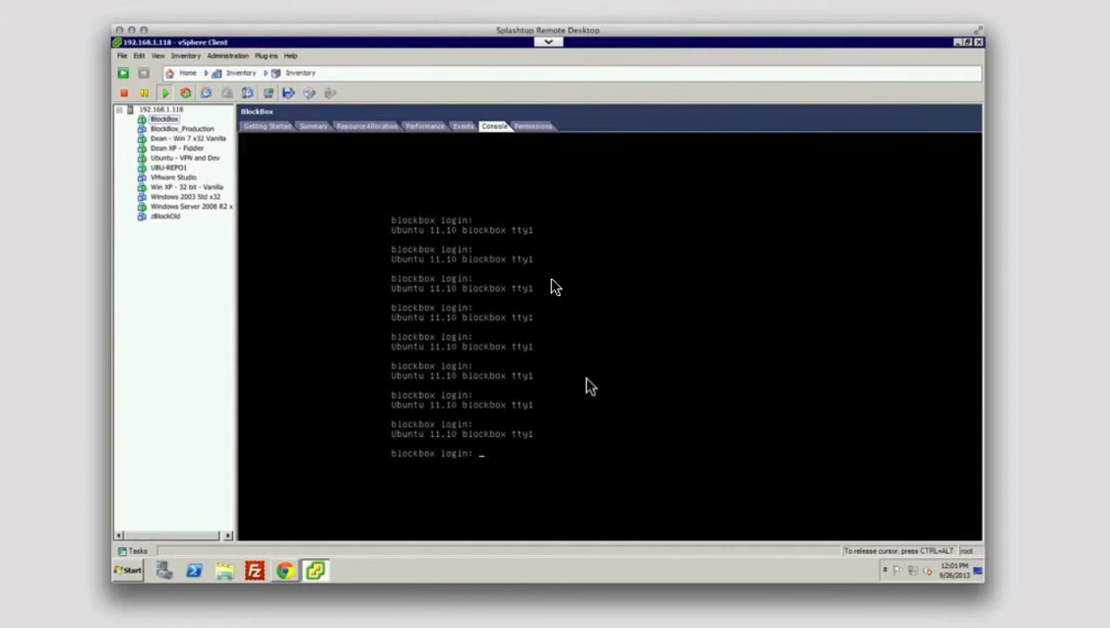
type("blockbox")
key("Return")
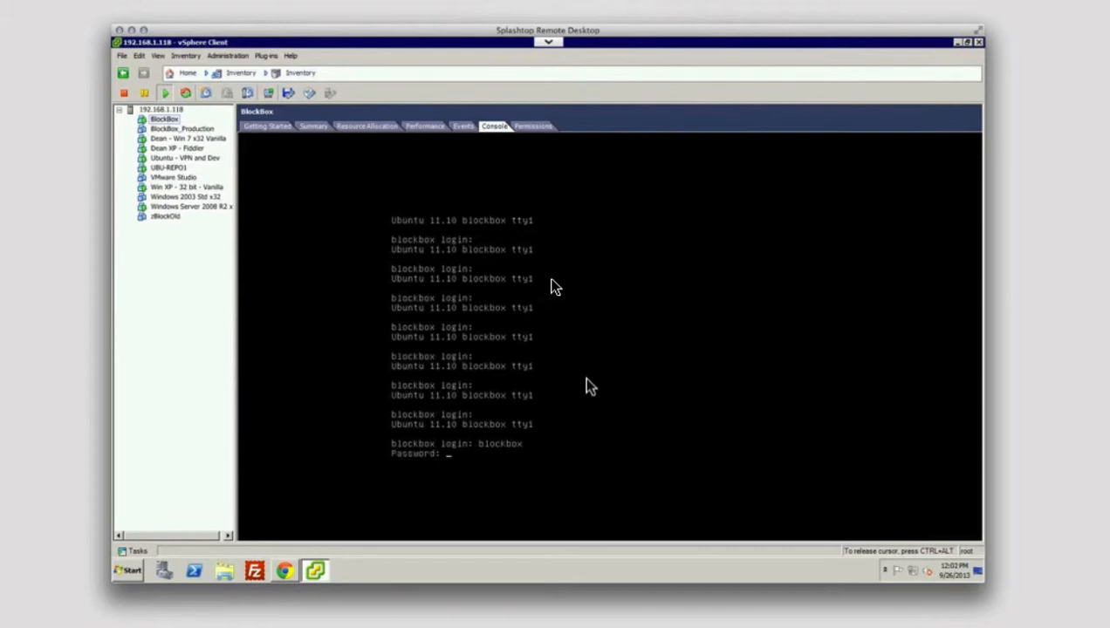
key("Return")
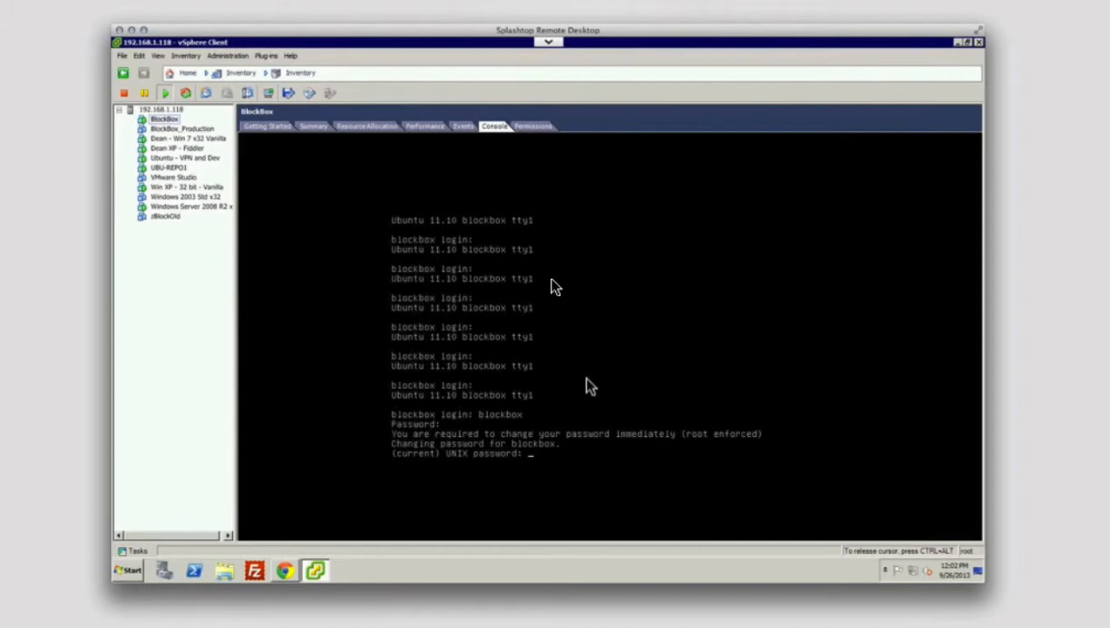
key("Return")
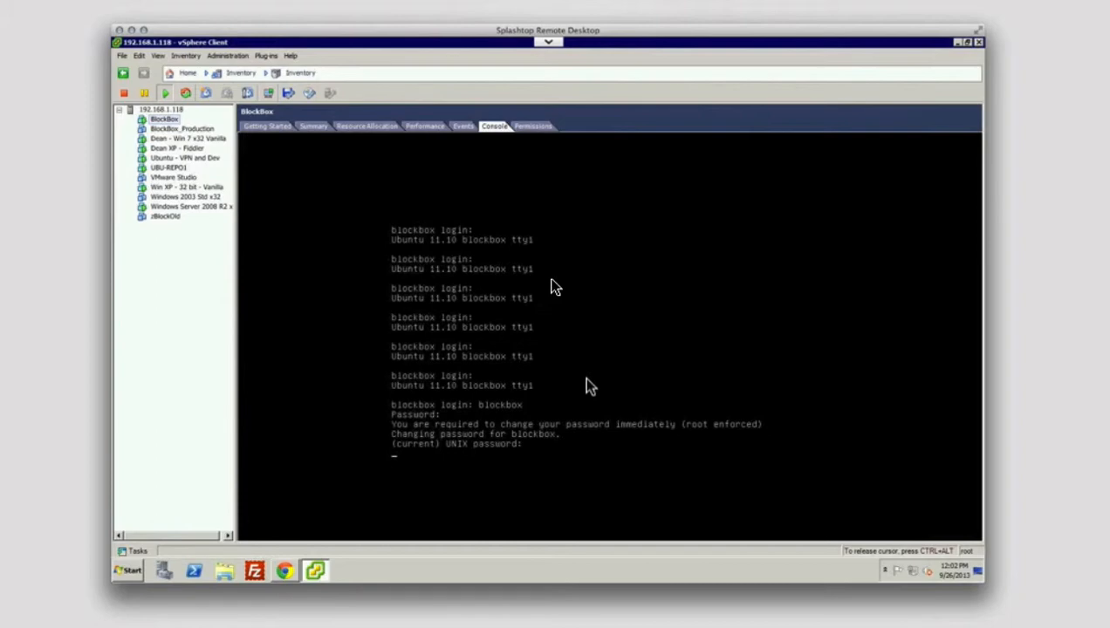
key("Return")
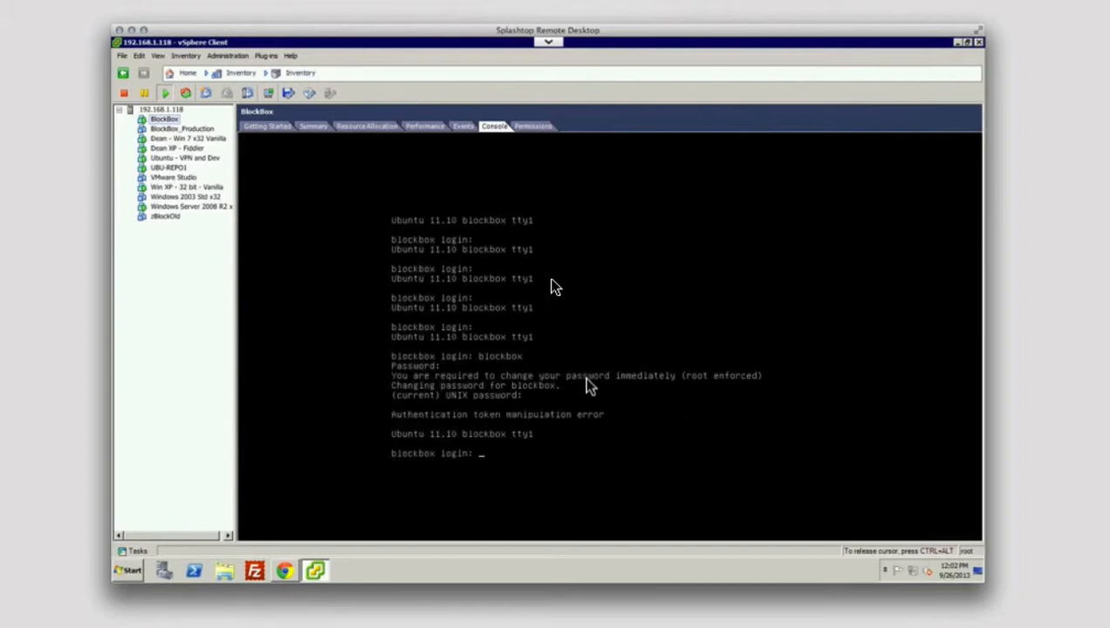
- Log in again with the default credentials and set the new UNIX password
type("blockbox")
key("Return")
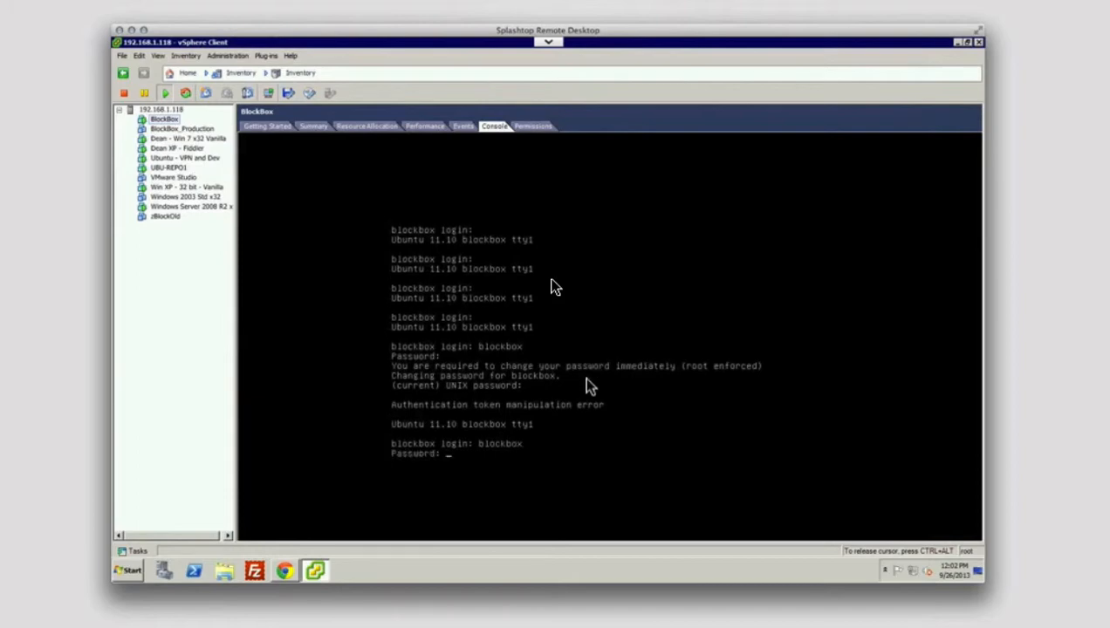
key("Return")
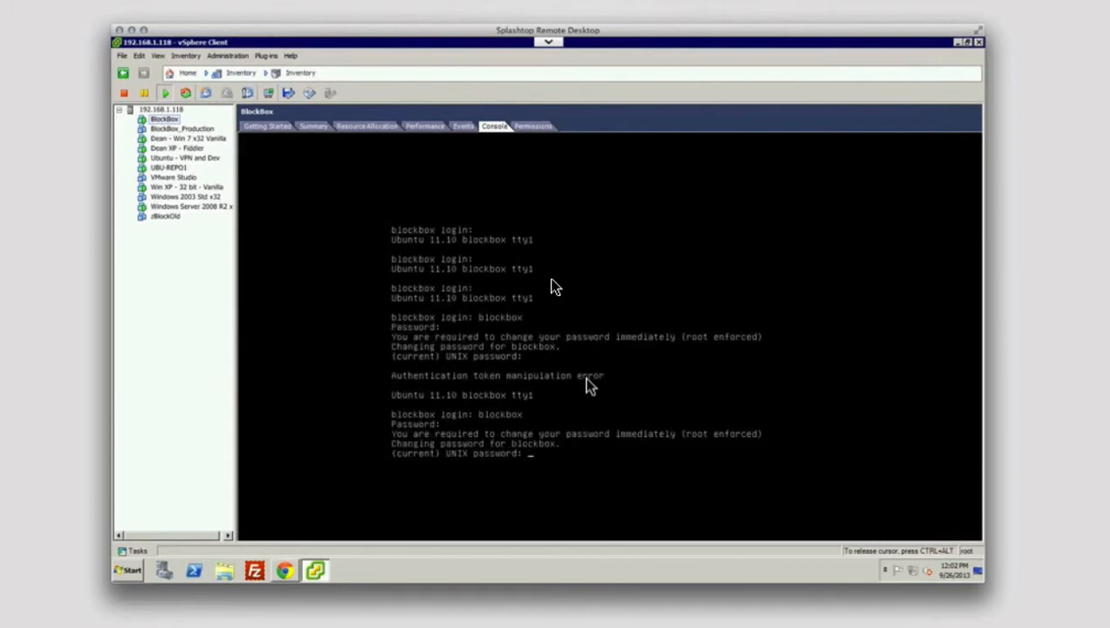
key("Return")
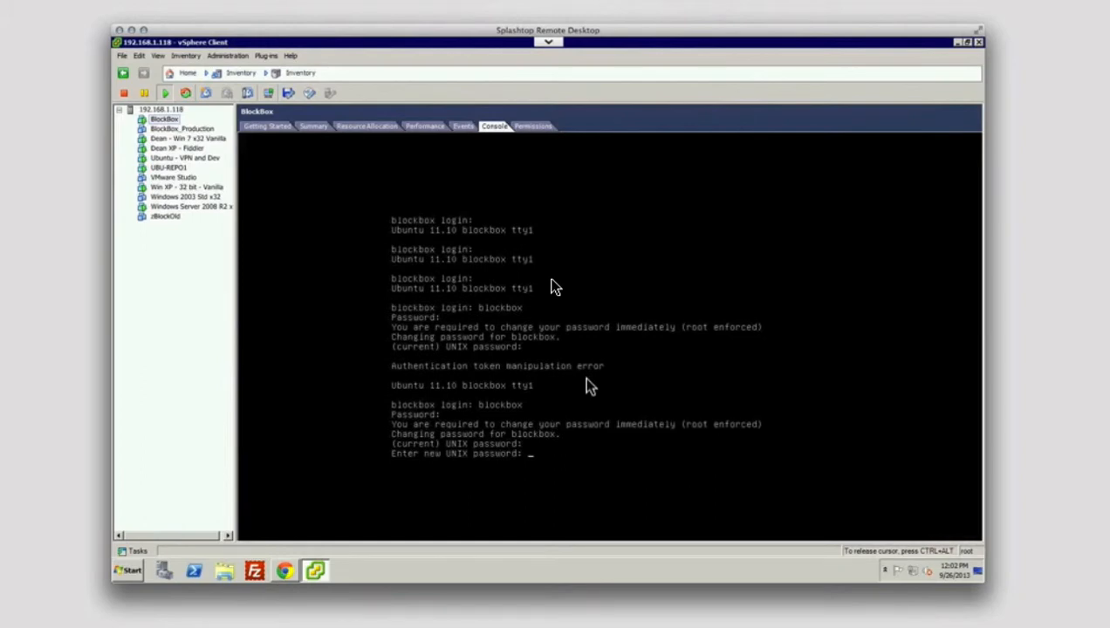
key("Return")
key("Return")
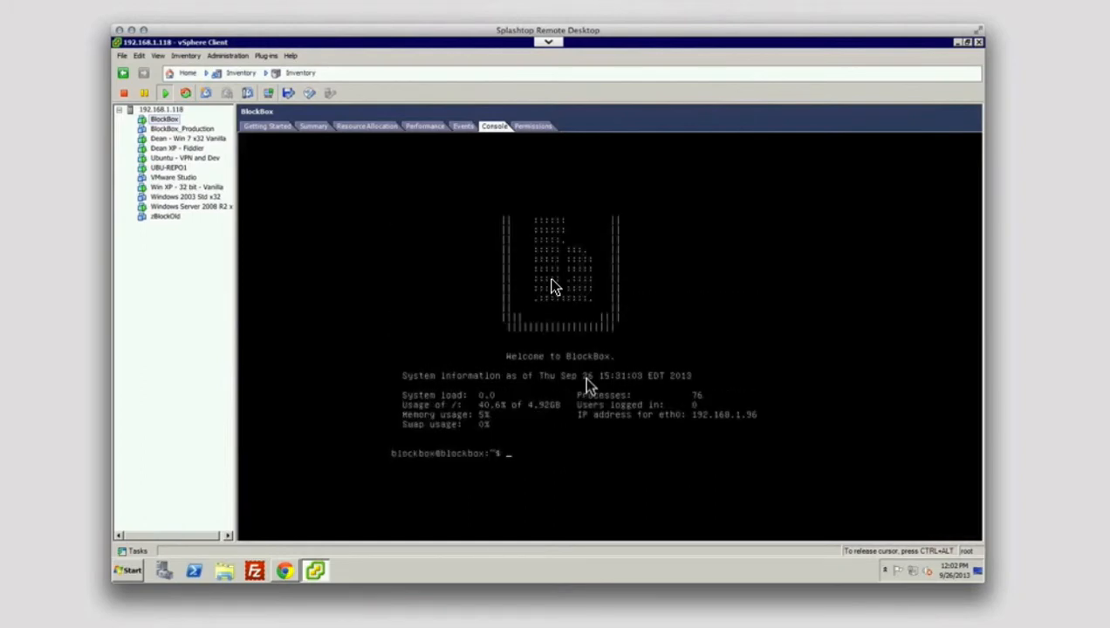
- Run ./config accepting netmask 255.255.255.0, gateway 192.168.1.1 and IP 192.168.1.96
type("./config")
key("Return")
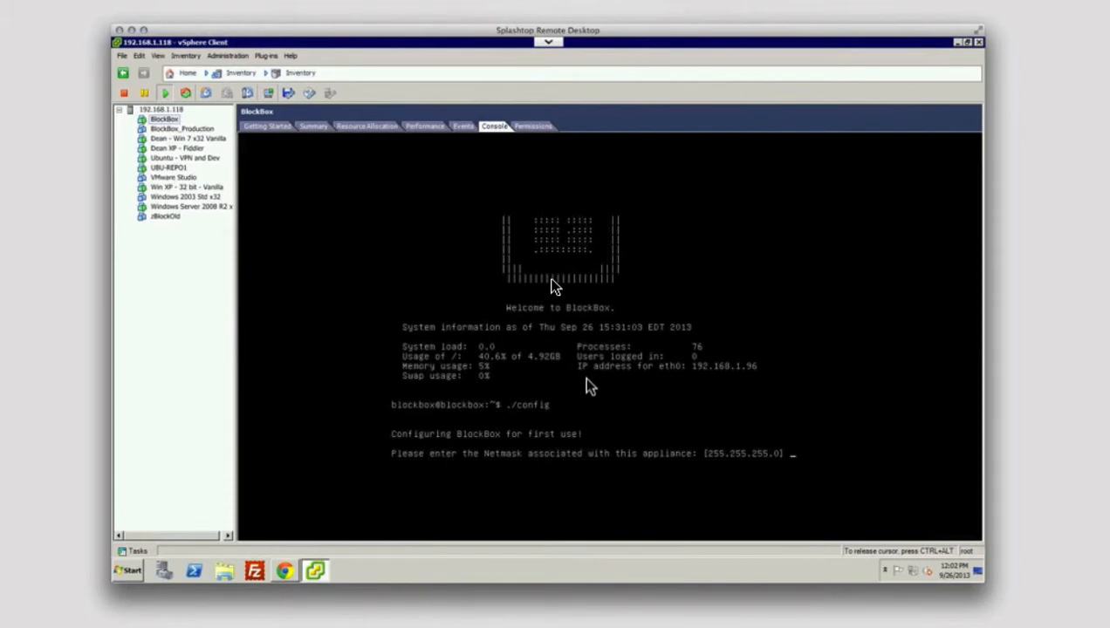
key("Return")
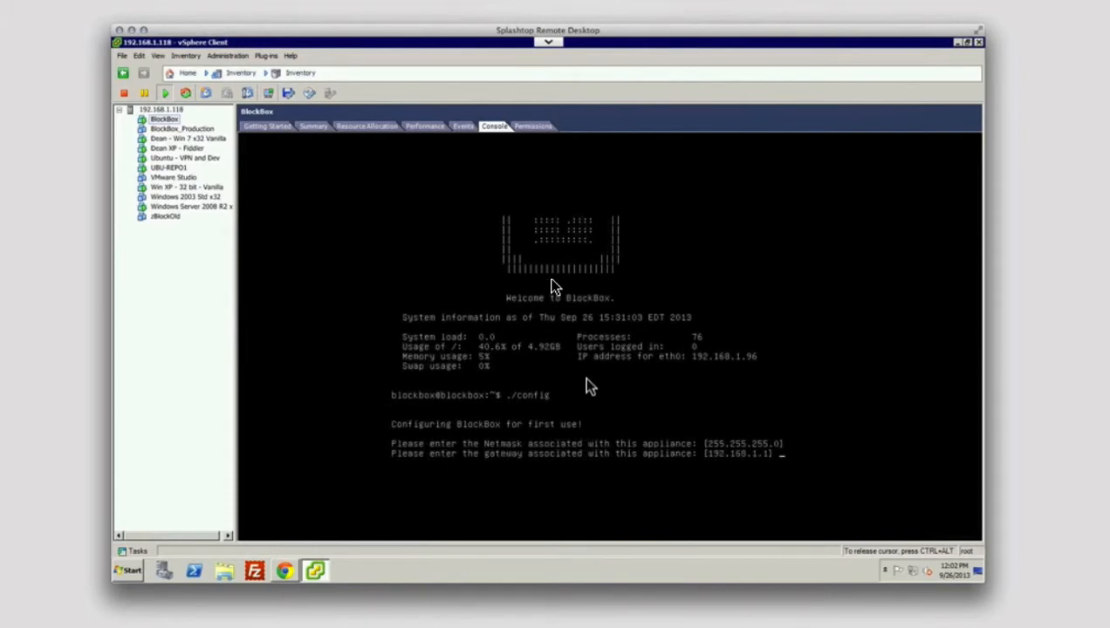
key("Return")
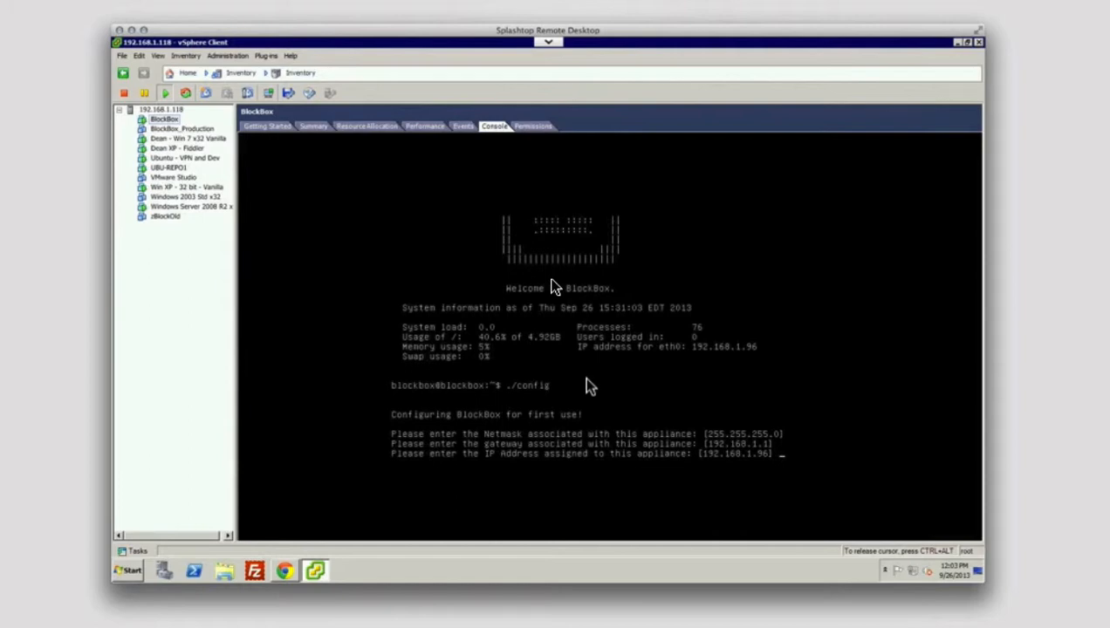
key("Return")
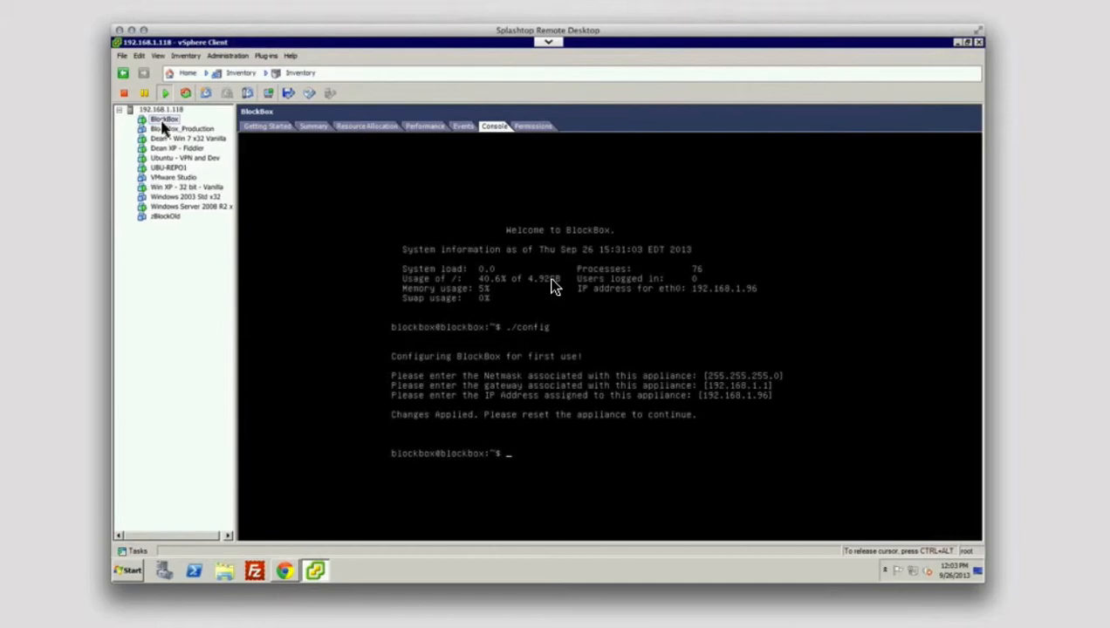
- Release the console and bring up the BlockBox VM's Power actions to restart the guest
key("ctrl+alt")
right_click(162, 127)
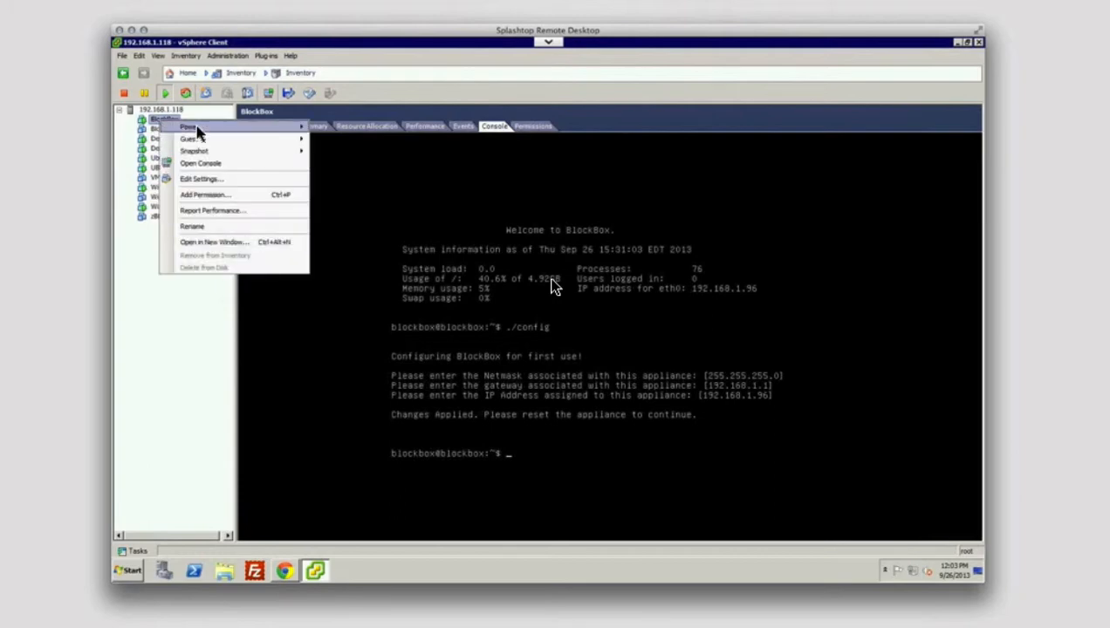
mouse_move(199, 129)
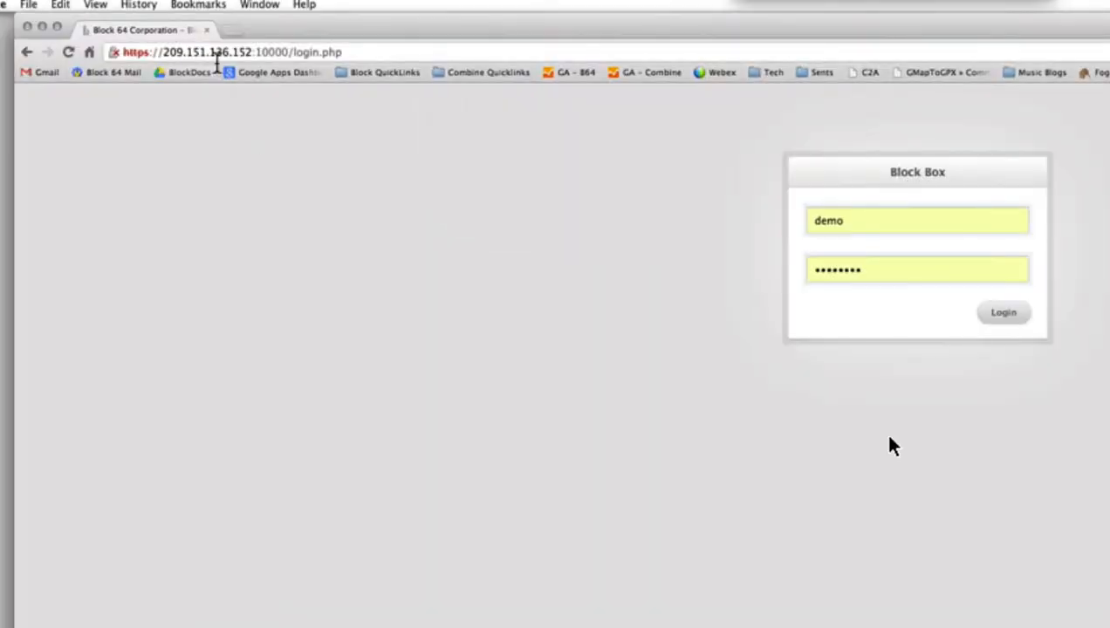
- Switch the address to https and reload the login page at 209.151.136.152:10000
left_click(217, 54)
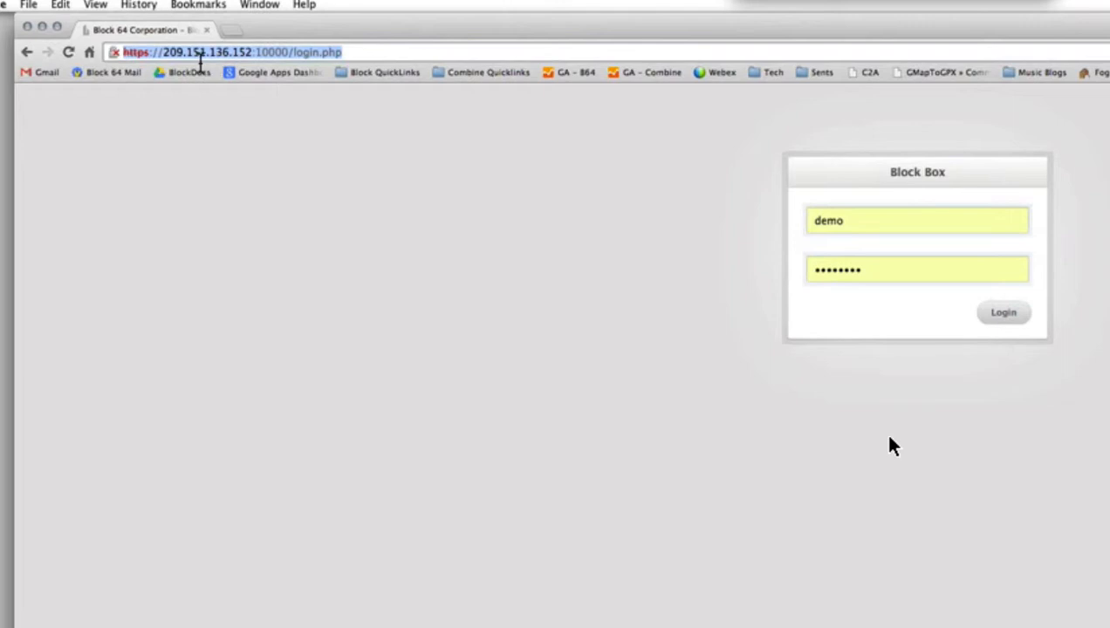
left_click(151, 58)
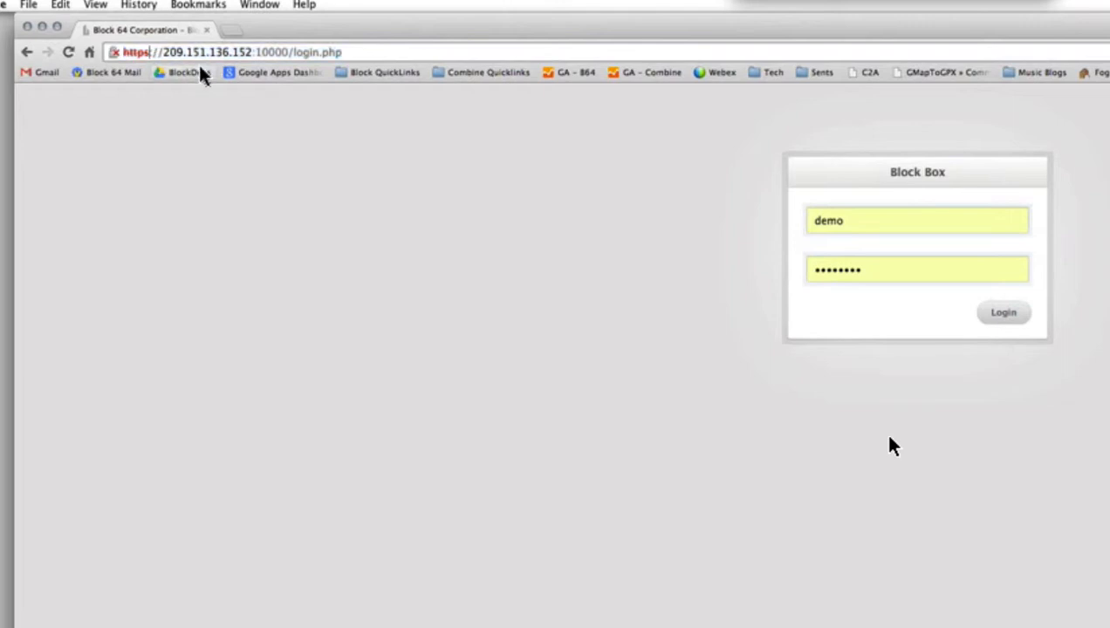
key("BackSpace")
type("s")
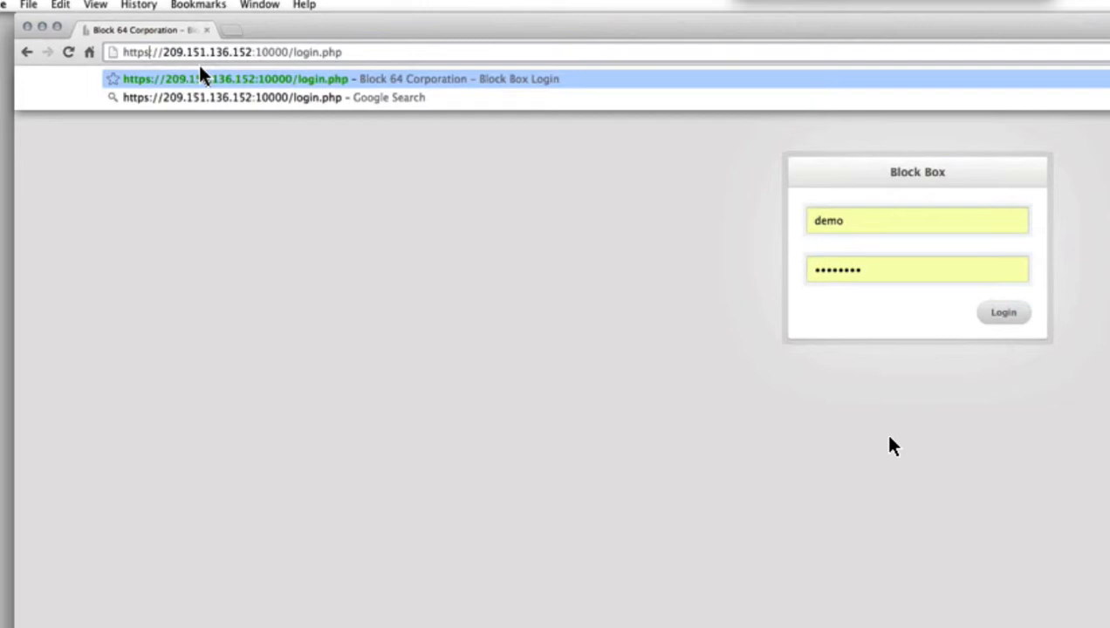
key("Right")
key("Right")
key("Right")
key("Right")
key("Left")
key("shift+Right")
key("shift+Right")
key("shift+Right")
key("shift+Right")
key("shift+Right")
key("shift+Right")
key("shift+Right")
key("shift+Right")
key("shift+Right")
key("shift+Right")
key("shift+Right")
key("shift+Right")
key("shift+Right")
key("shift+Right")
key("shift+Right")
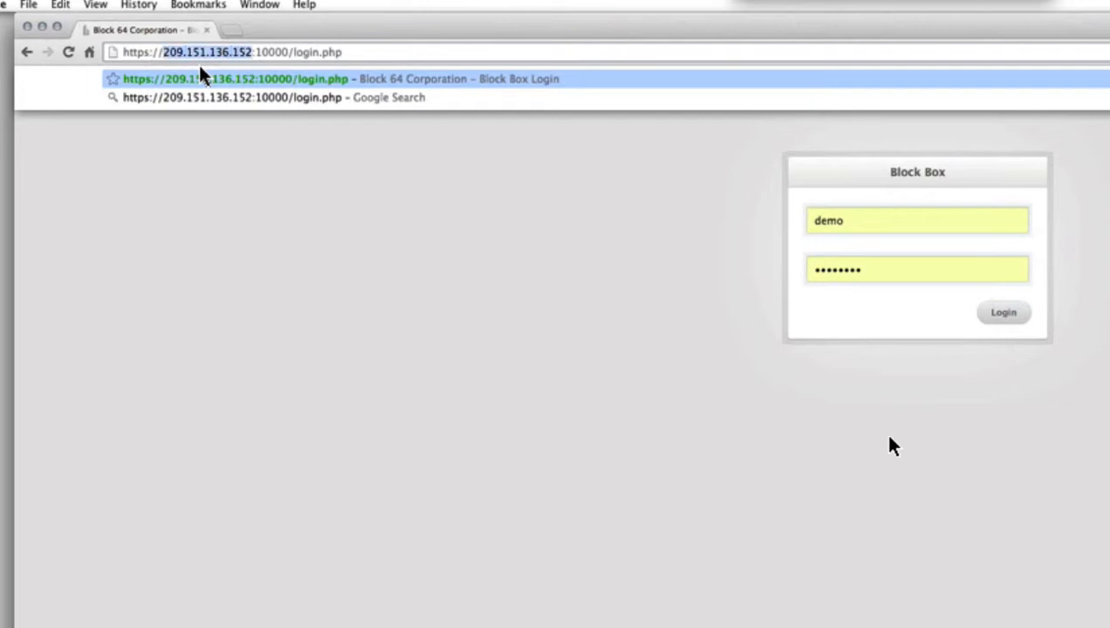
key("Right")
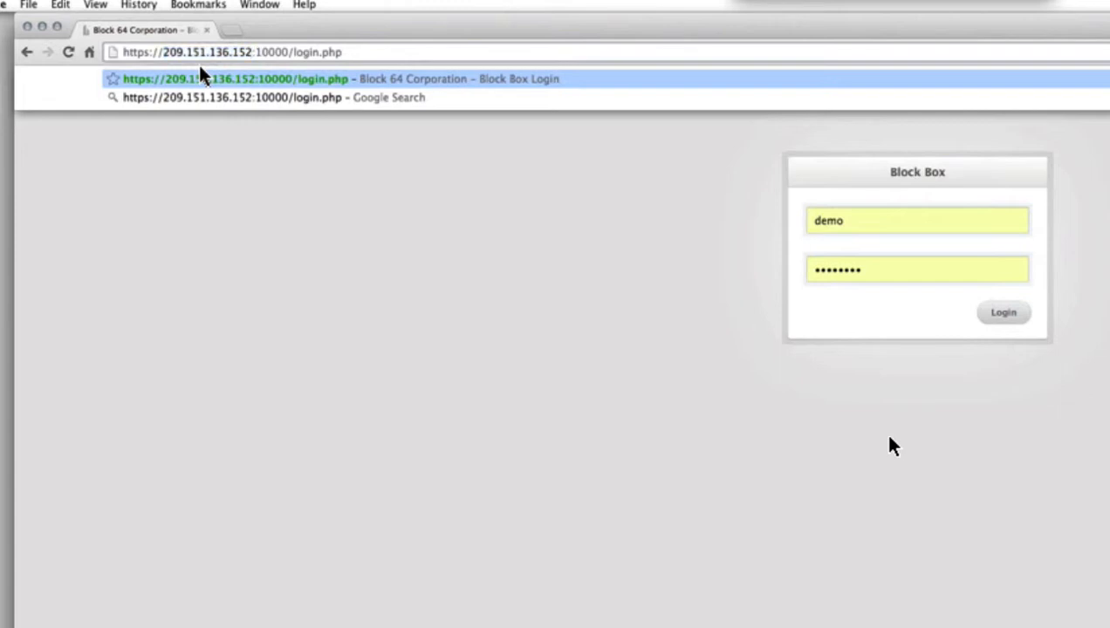
key("Return")
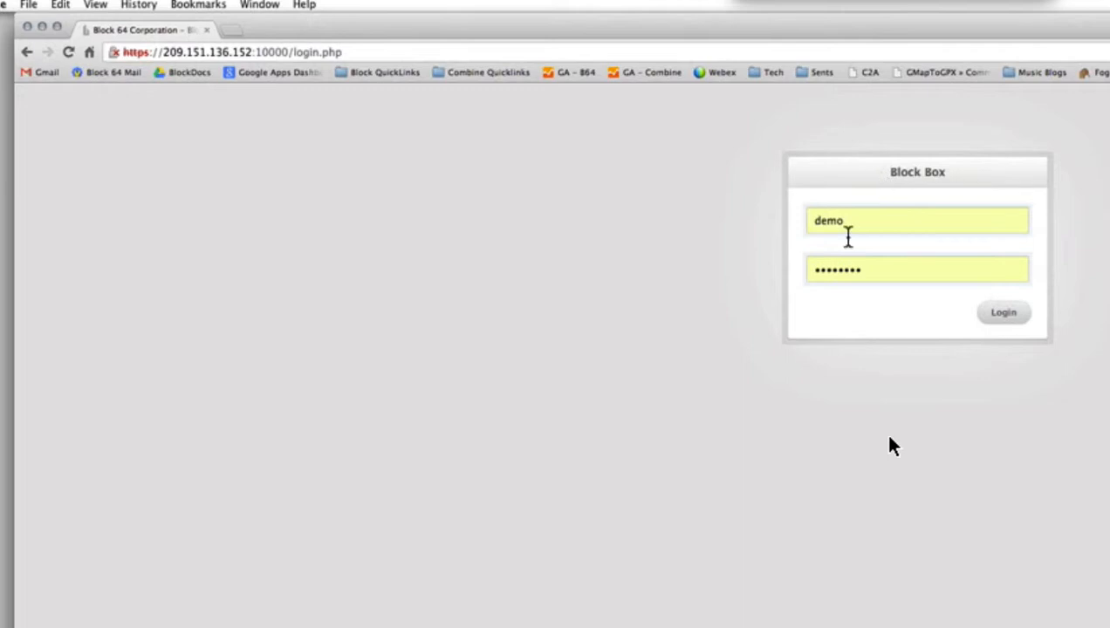
- Enter the username and password and sign in to the Block Box console
left_click(845, 232)
left_click(864, 275)
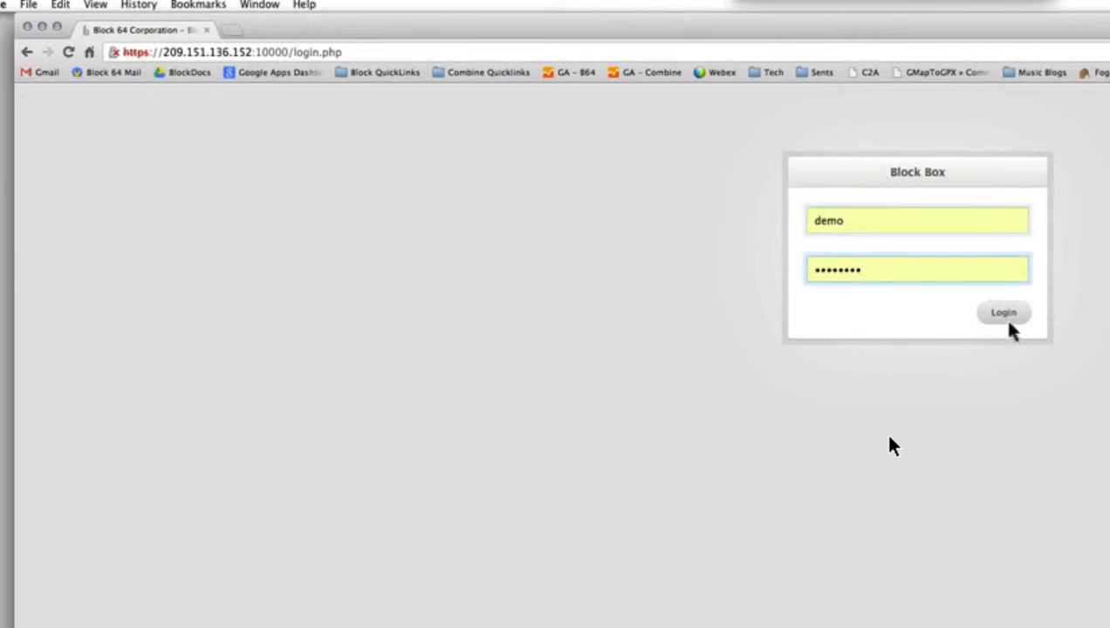
left_click(1007, 319)
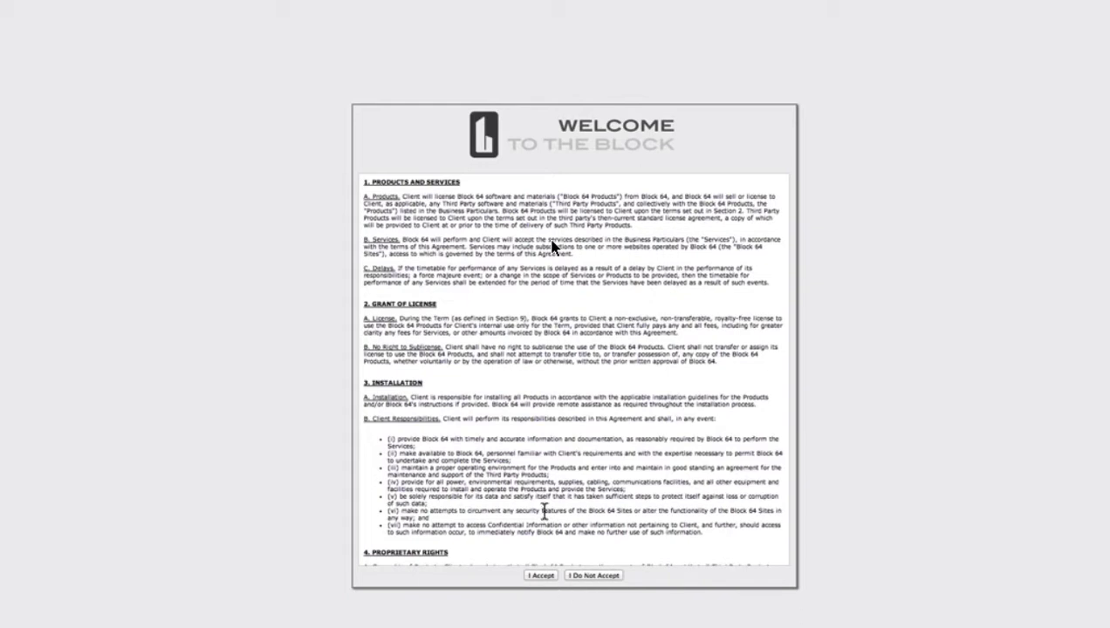
- Scroll through the Block 64 license agreement and accept it
scroll(552, 246, "down", 10)
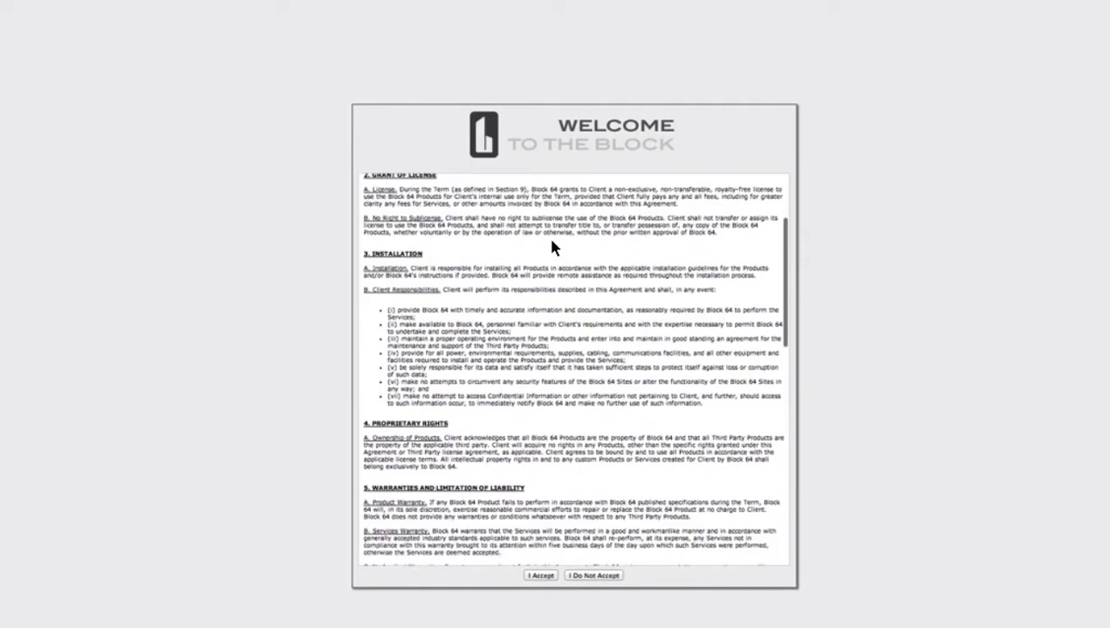
scroll(552, 246, "down", 10)
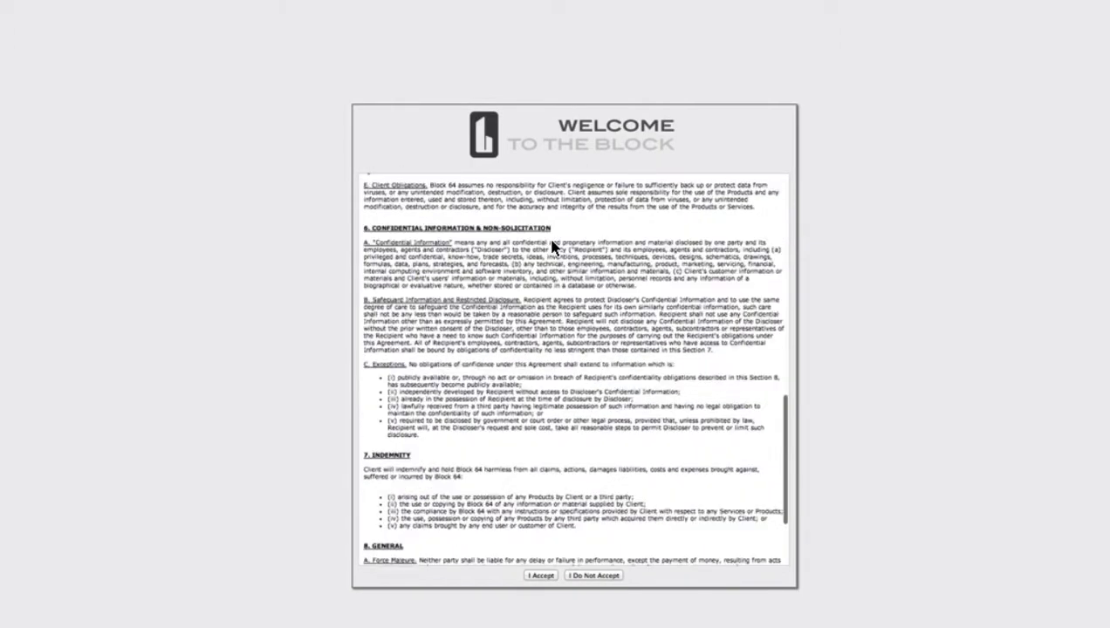
scroll(551, 248, "down", 2)
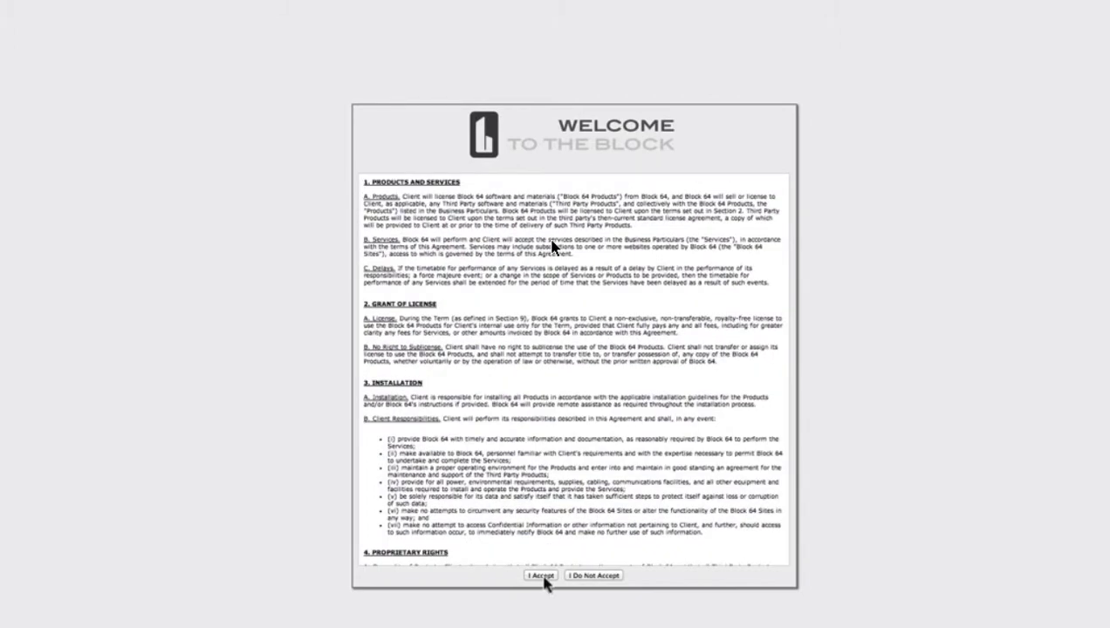
left_click(540, 576)
- Enter the new login name, email address and matching password on the welcome form and submit
left_click(590, 358)
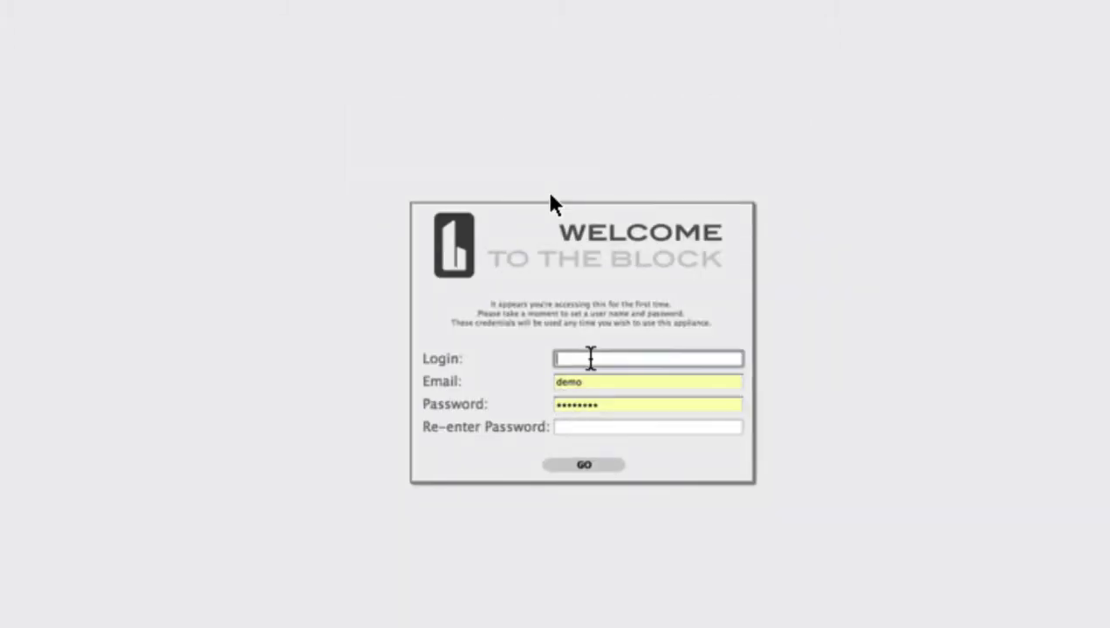
type("dem")
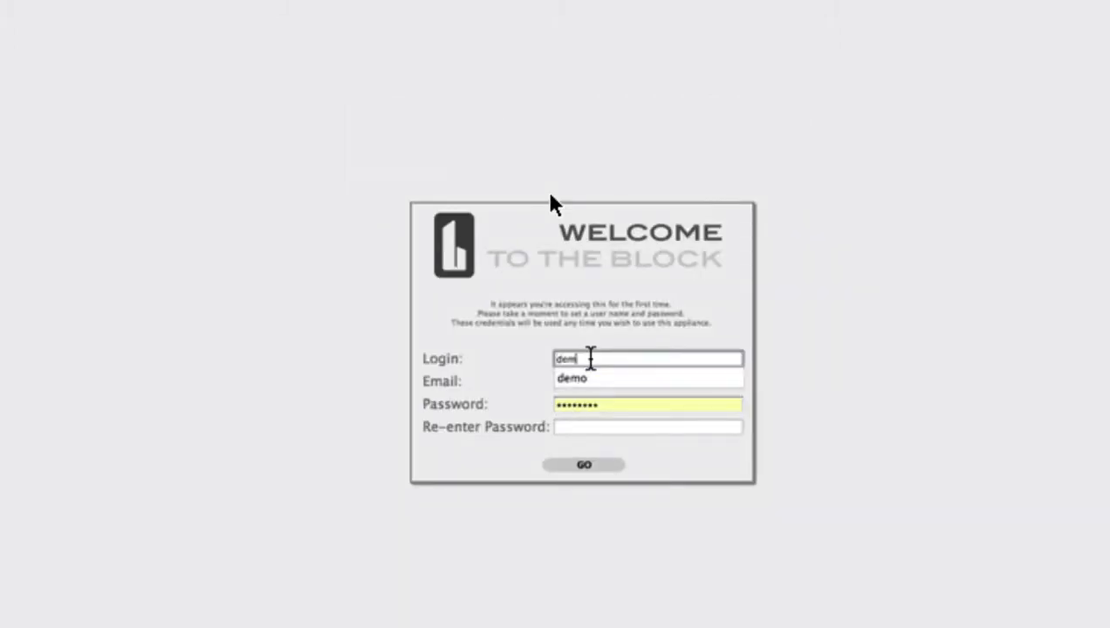
type("o")
key("Tab")
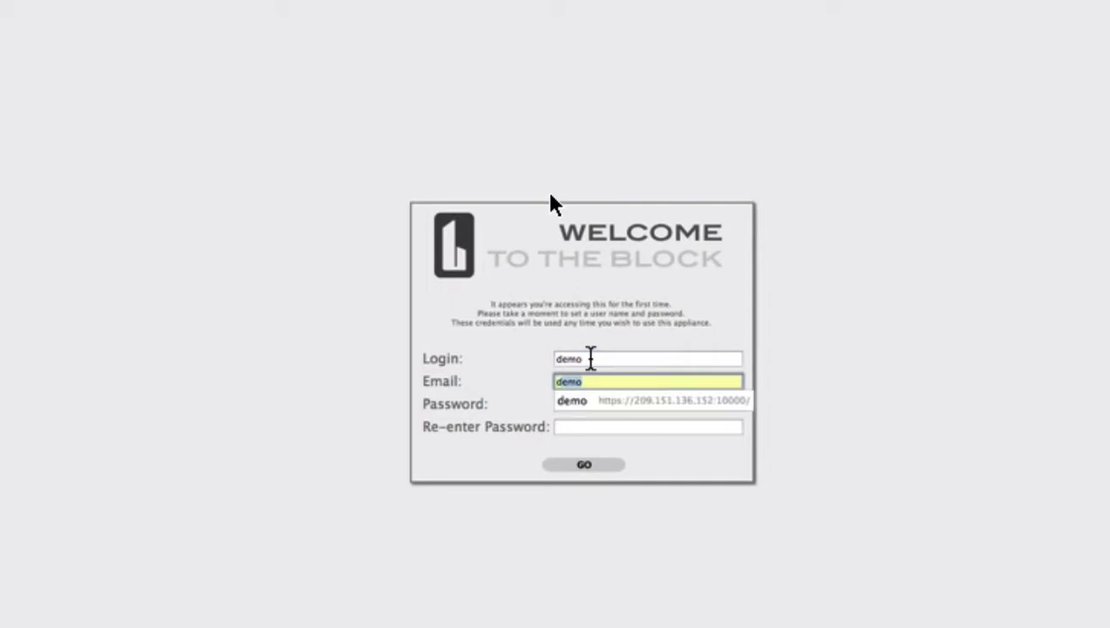
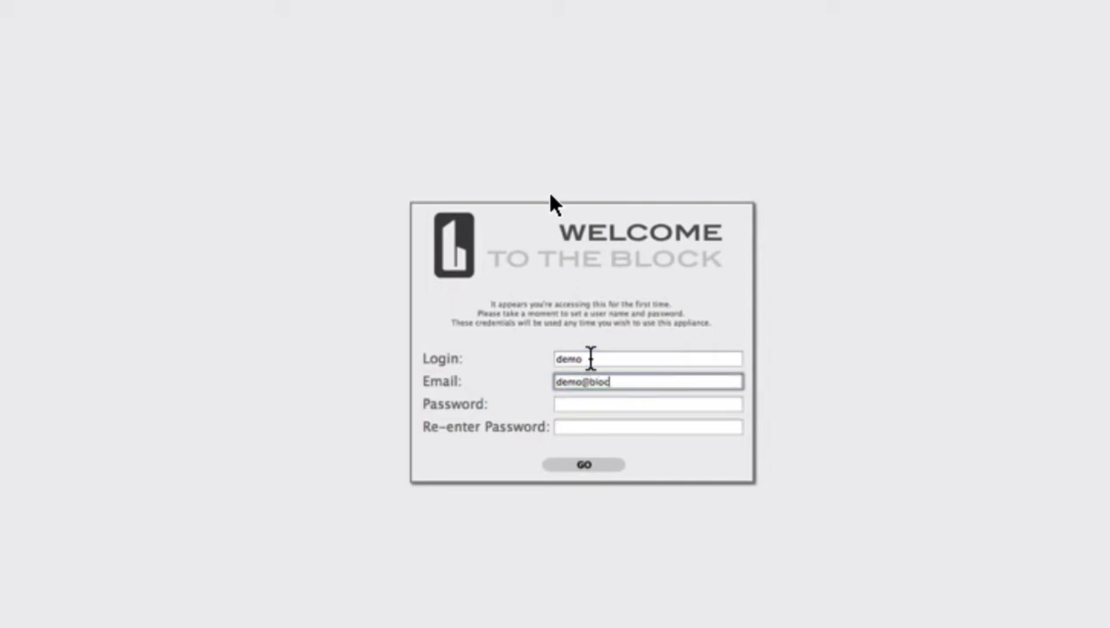
key("Tab")
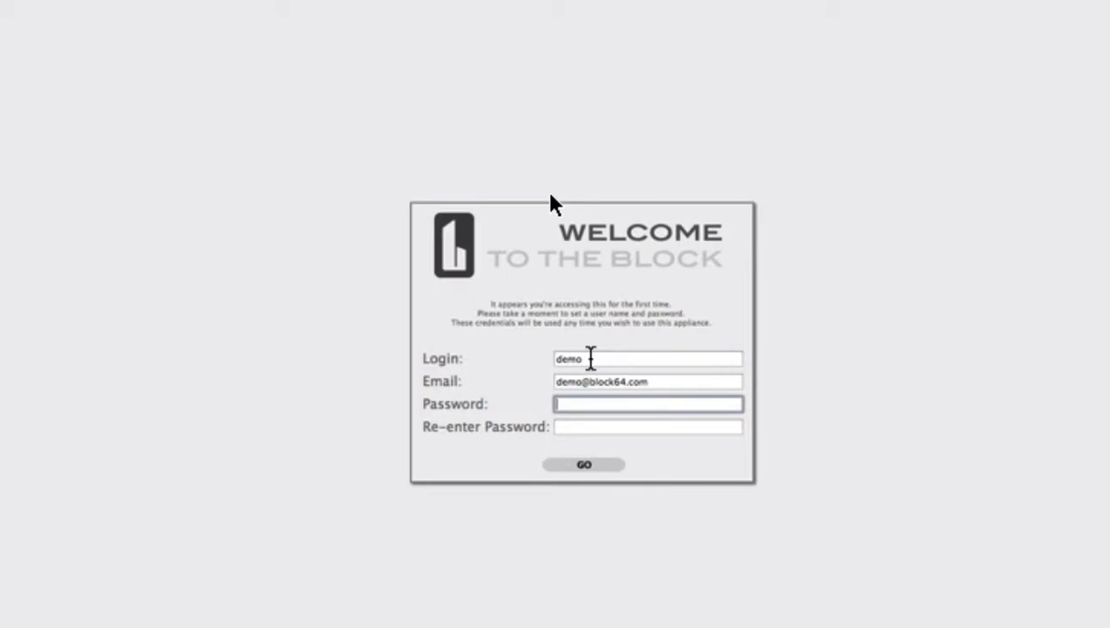
type("demodemo")
key("Tab")
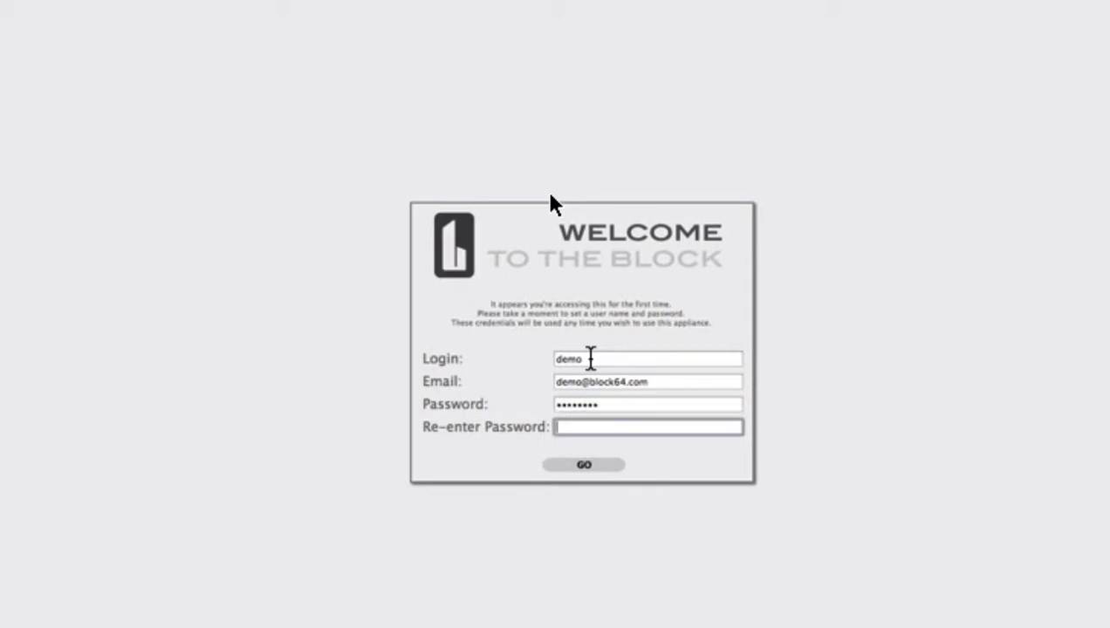
type("dem")
key("BackSpace")
key("BackSpace")
key("BackSpace")
type("demodemo")
left_click(591, 475)
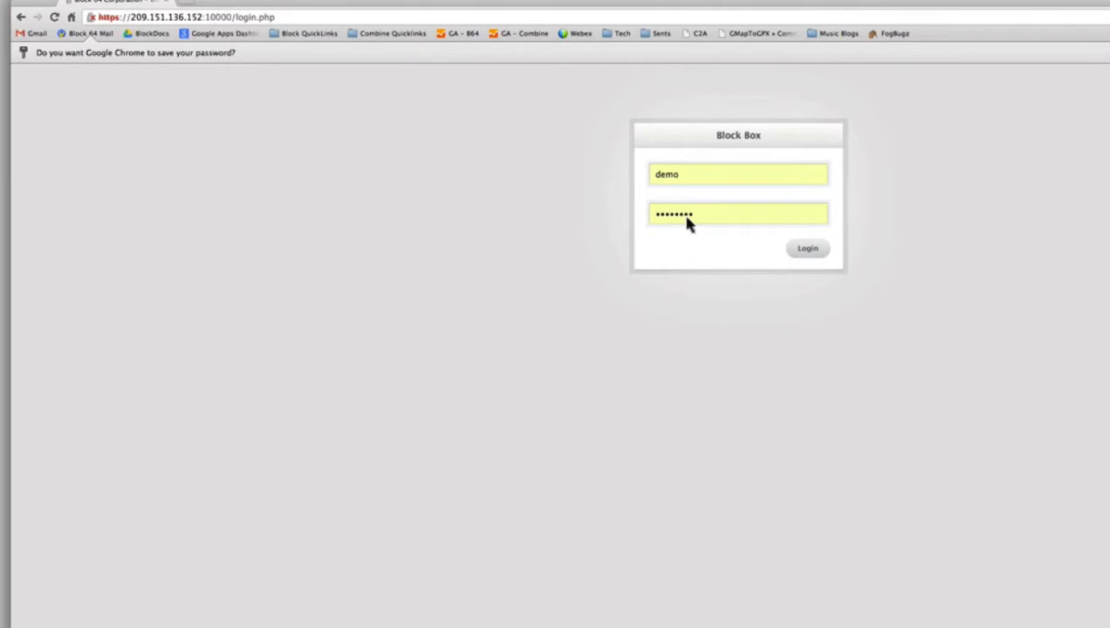
- Sign in, upload license.dat from Downloads, and go on to the Settings page
left_click(816, 249)
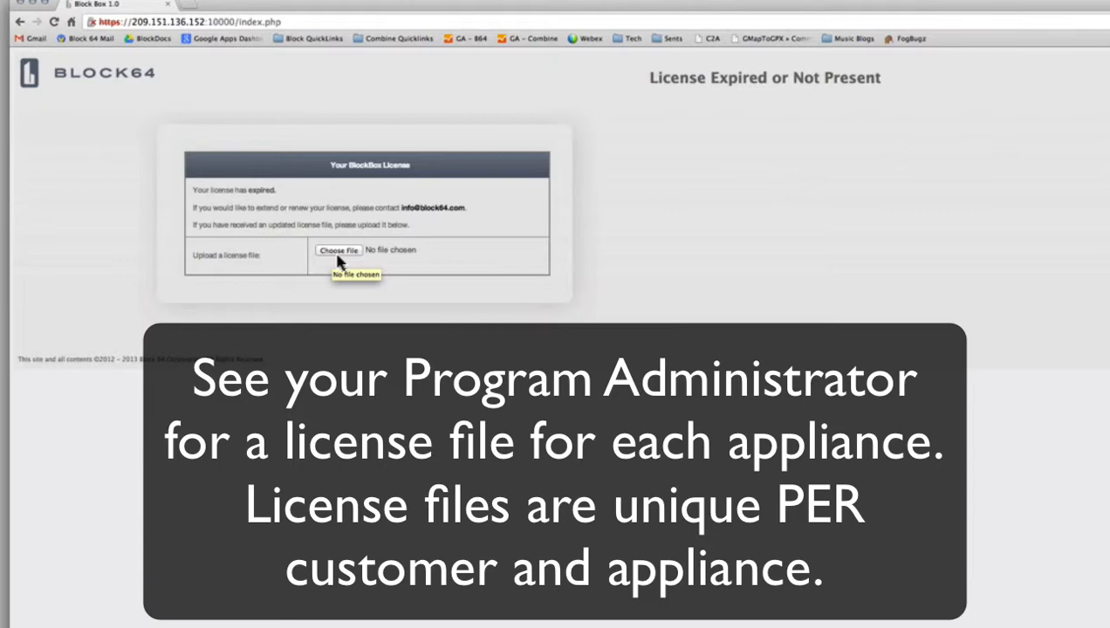
left_click(338, 254)
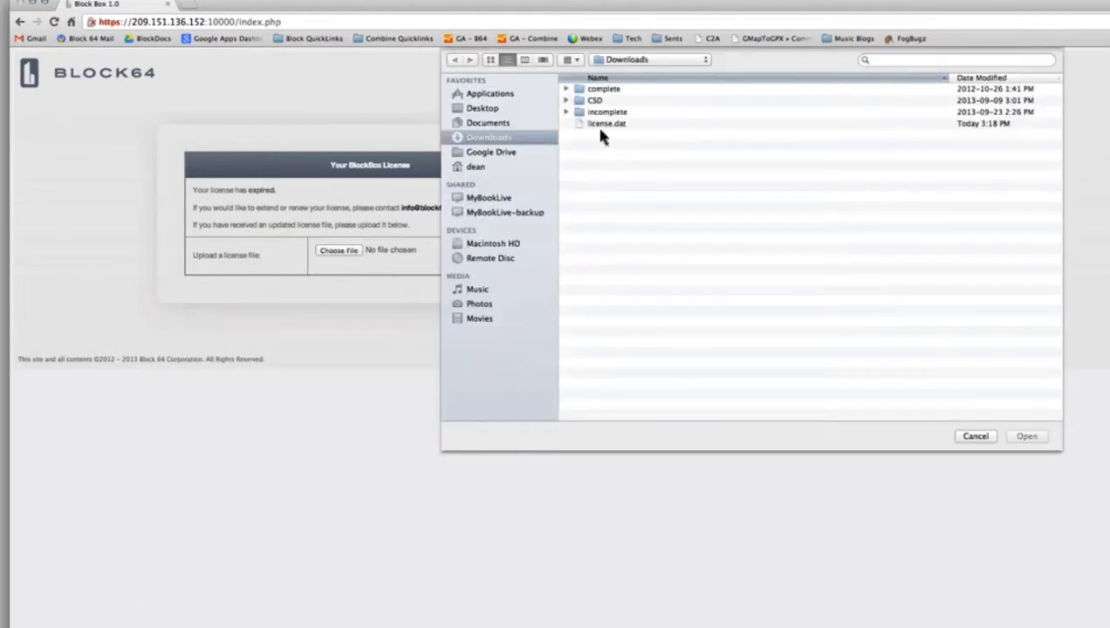
left_click(600, 128)
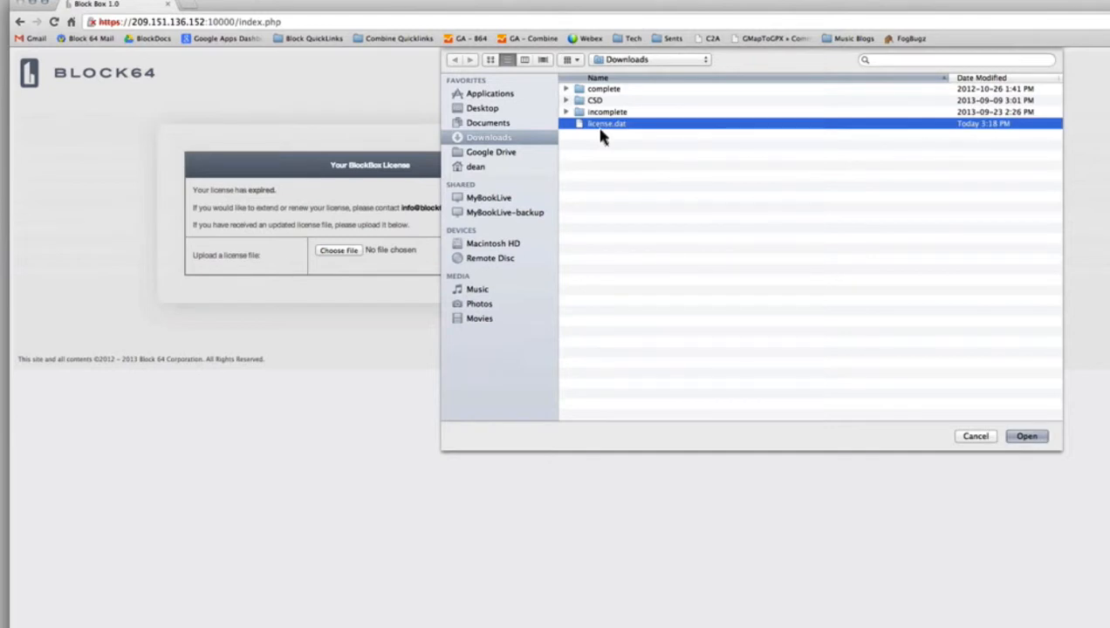
double_click(601, 128)
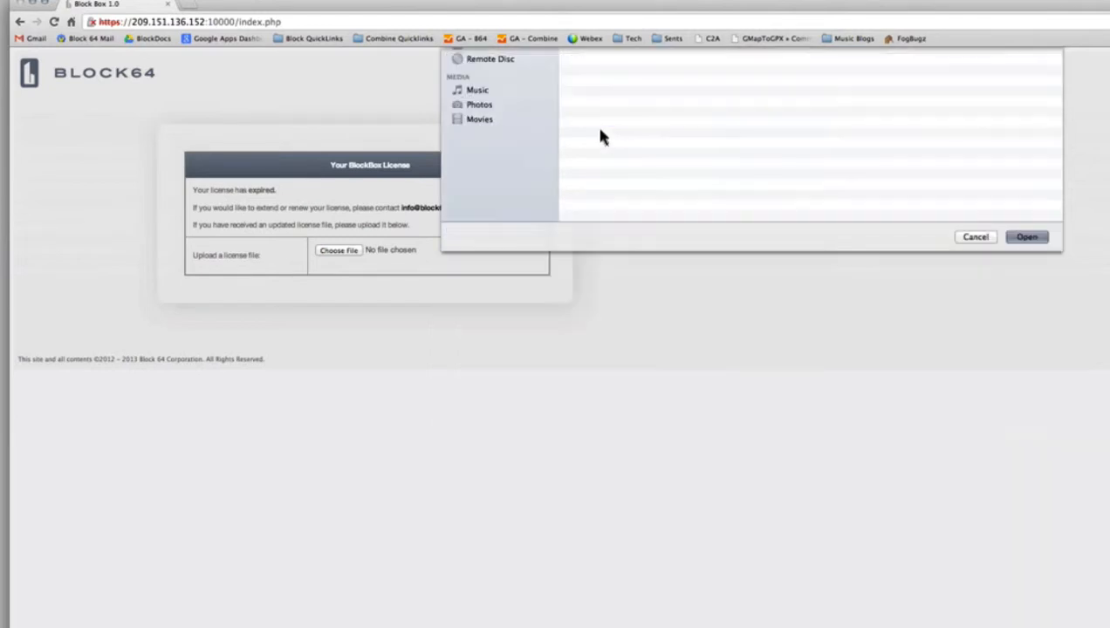
left_click(93, 76)
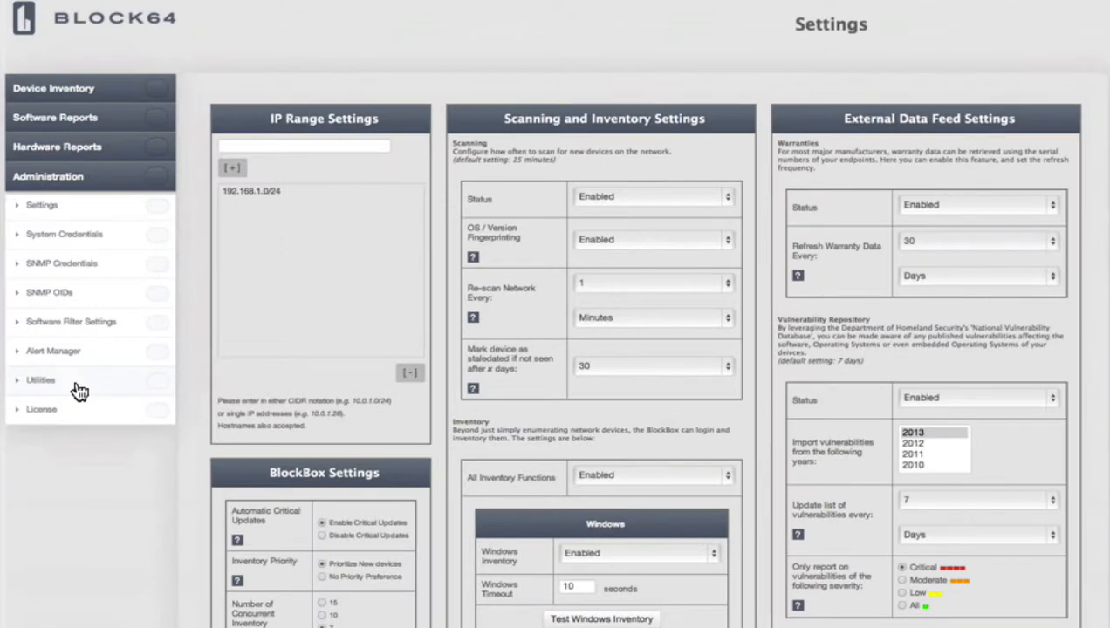
- Look over the Utilities page, then go back to Discovery Settings
left_click(77, 386)
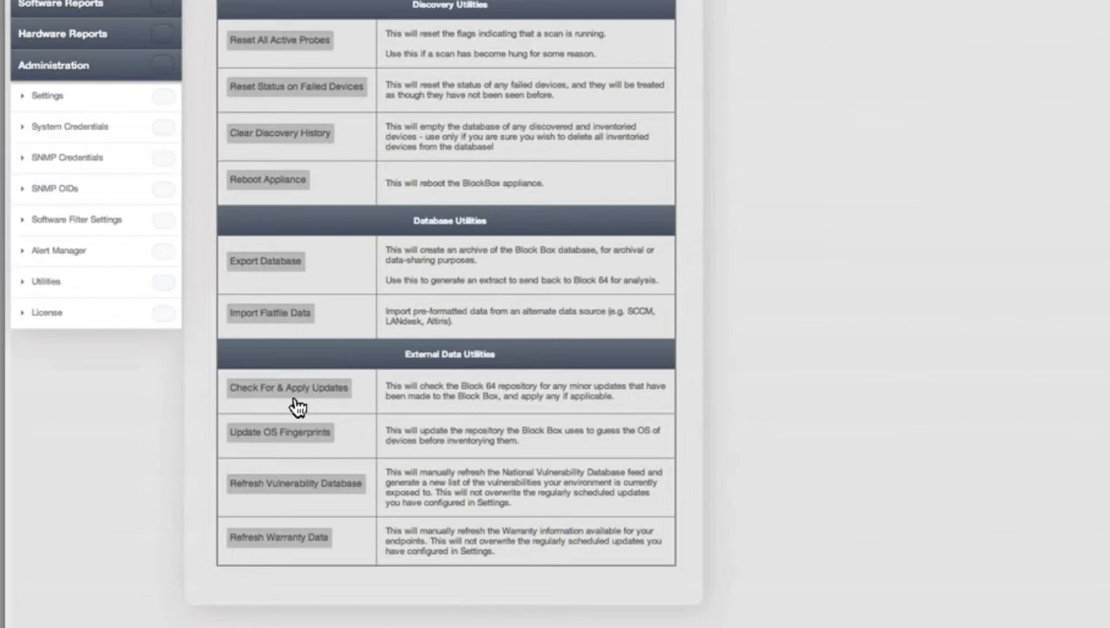
left_click(70, 102)
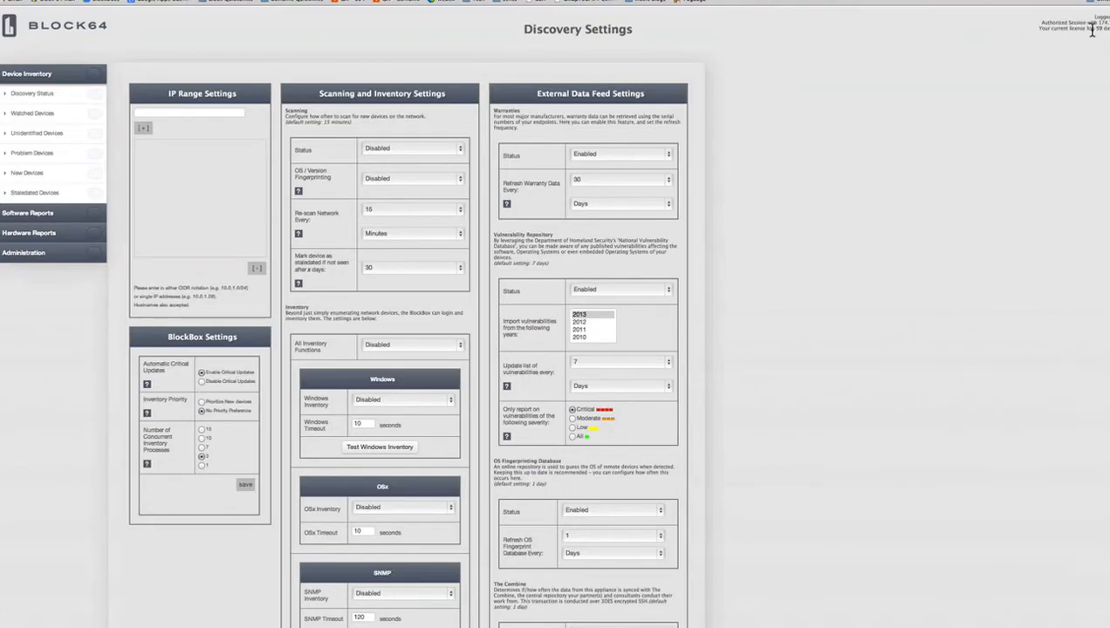
- Add 192.168.1.0/24 to the discovery IP range list
left_click_drag(886, 135, 1074, 142)
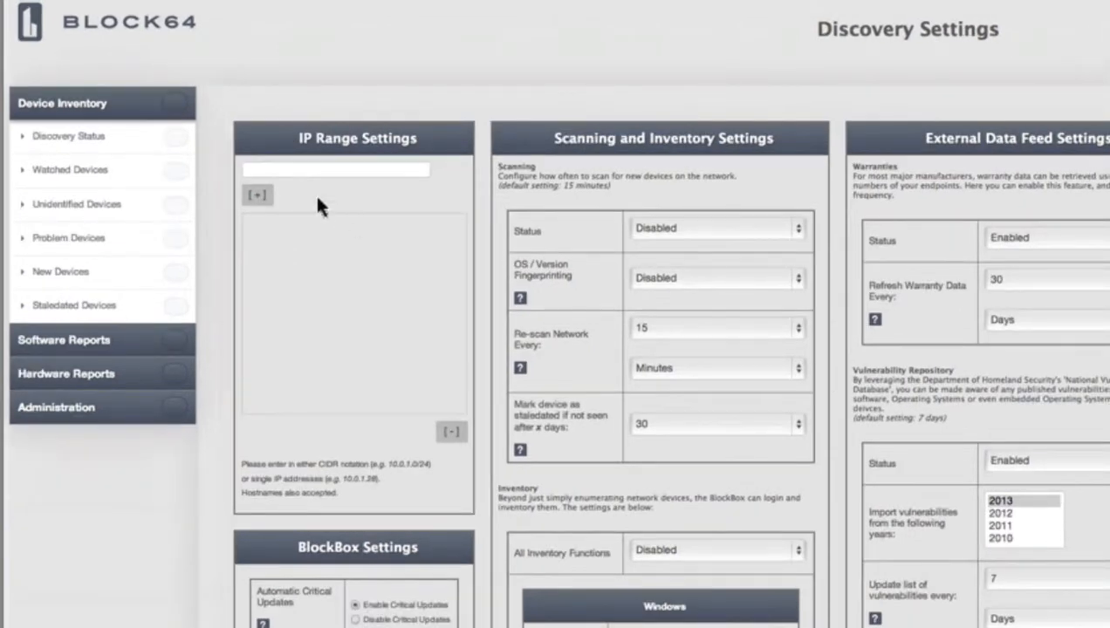
left_click(301, 174)
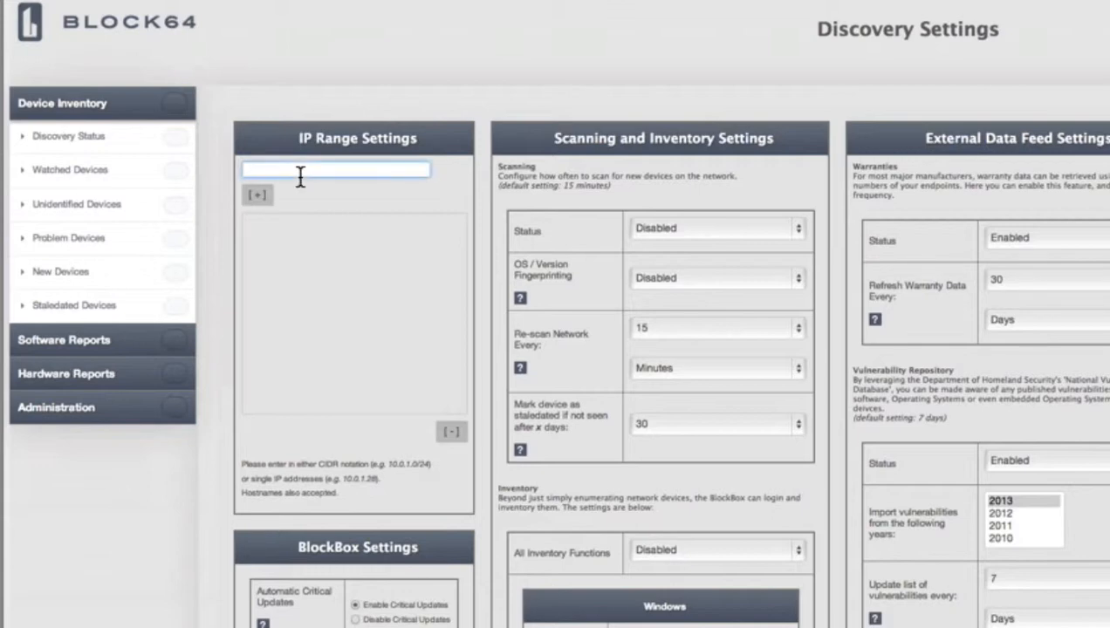
type("192.168.1.0/24")
key("shift+Left")
key("shift+Left")
left_click(274, 206)
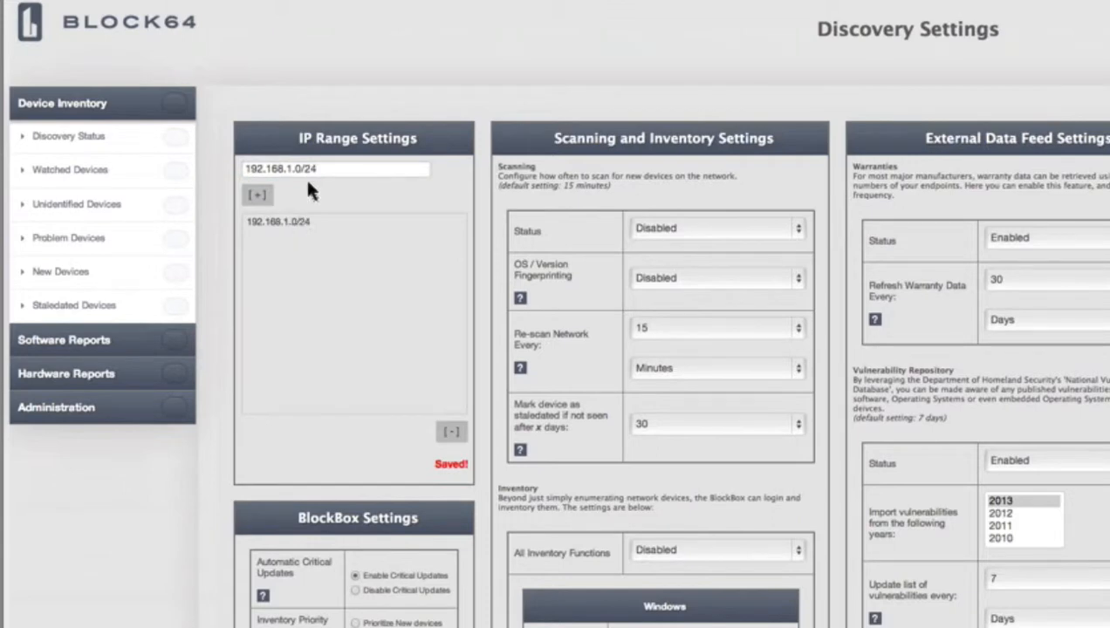
triple_click(300, 174)
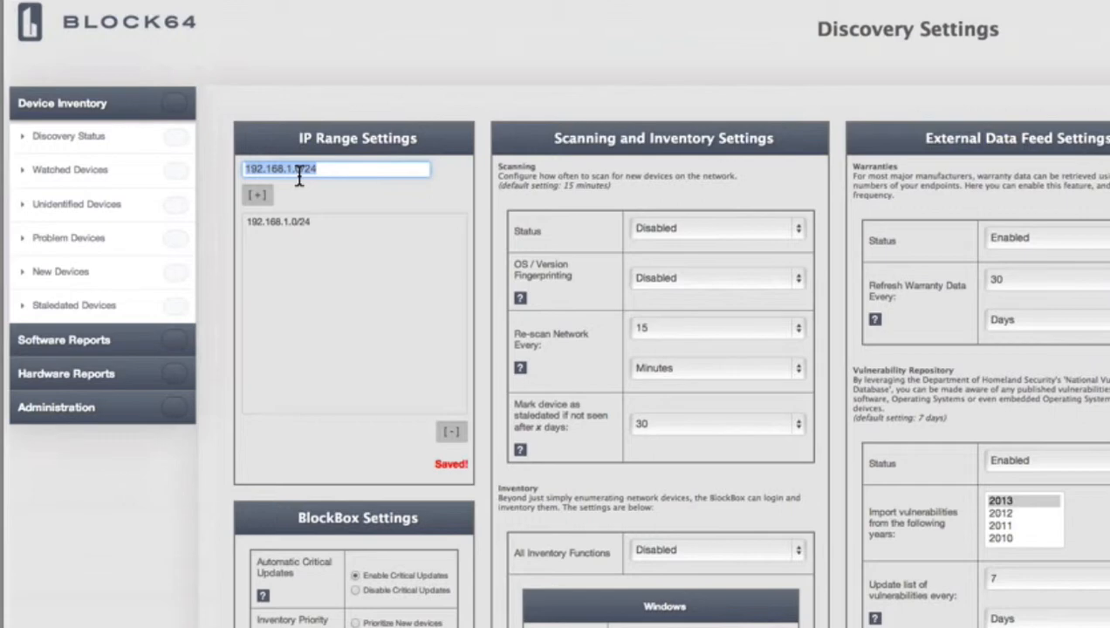
- Select the 192.168.1.0/24 network range in the list
left_click(283, 230)
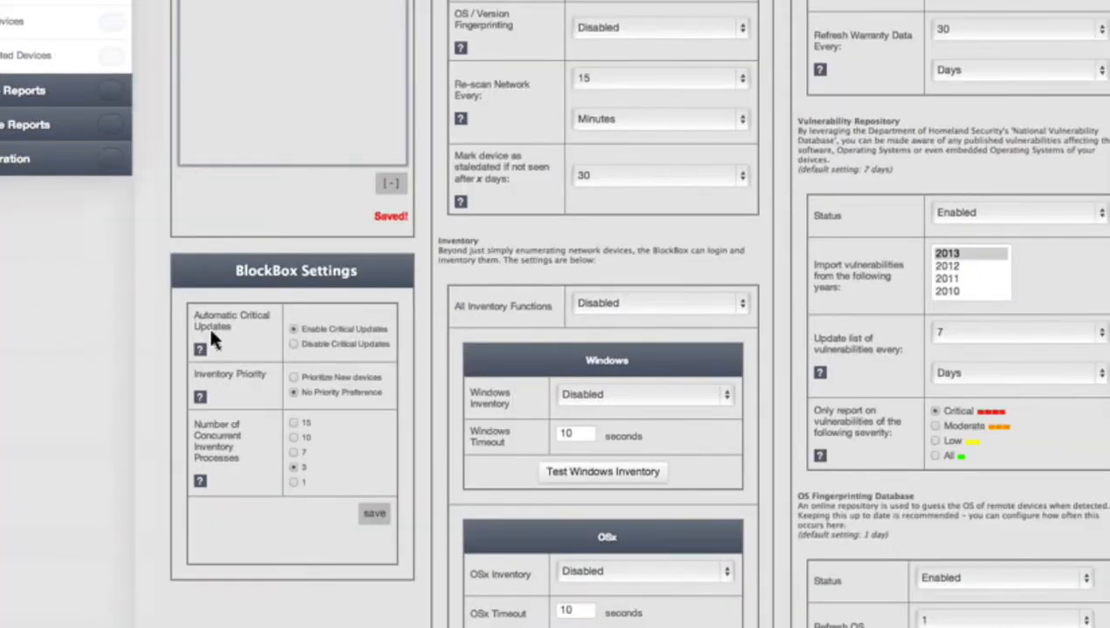
left_click_drag(226, 316, 299, 400)
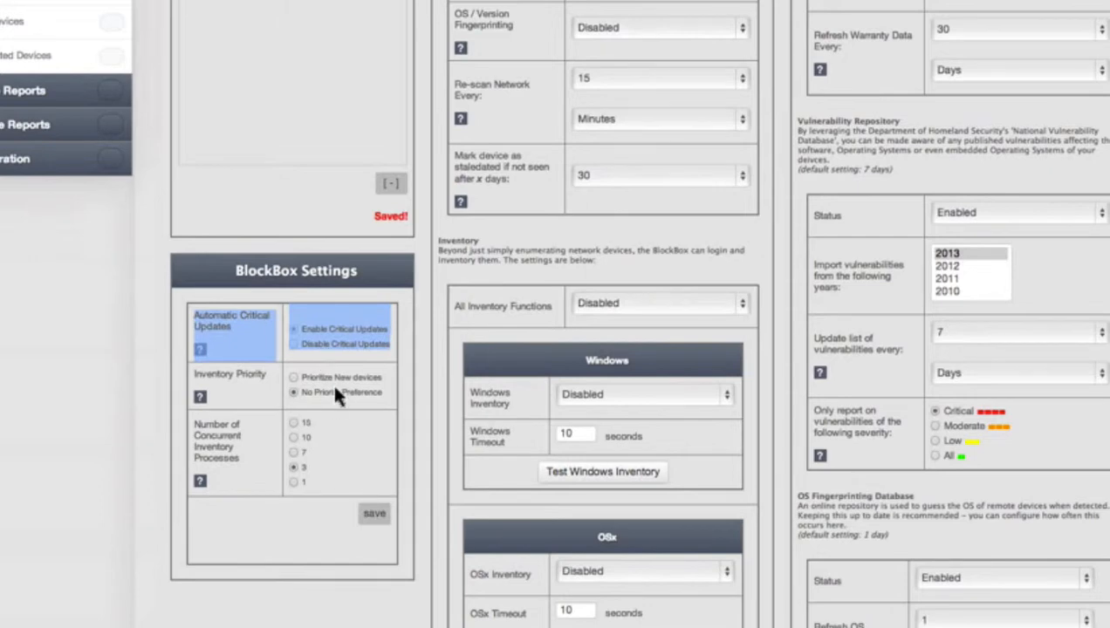
left_click(323, 345)
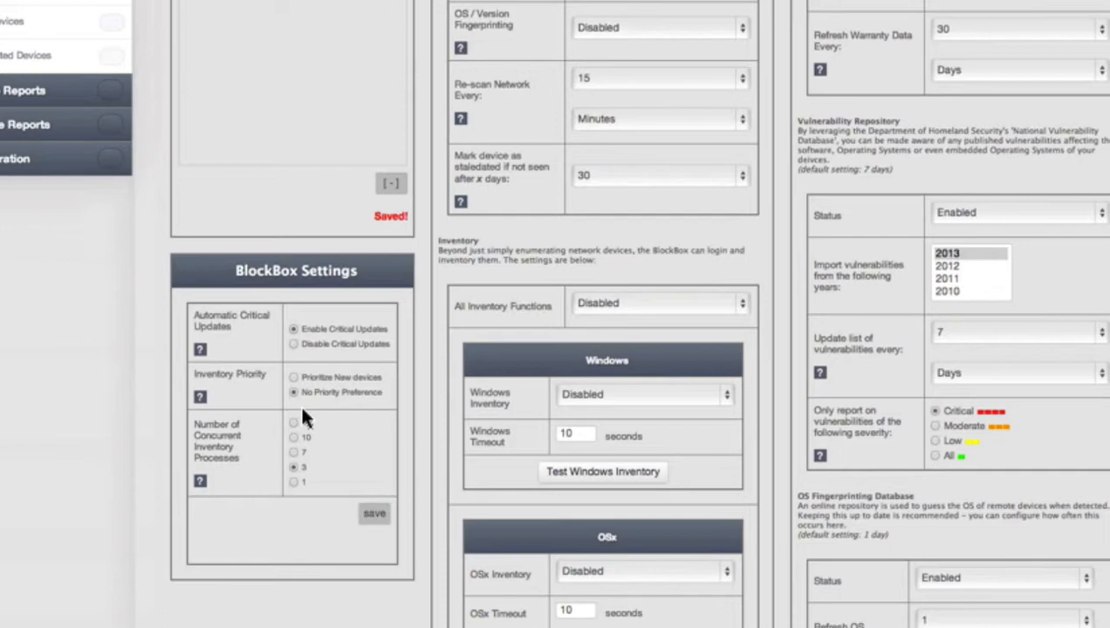
- Set inventory priority to new devices with 7 concurrent processes, and save the BlockBox settings
triple_click(231, 410)
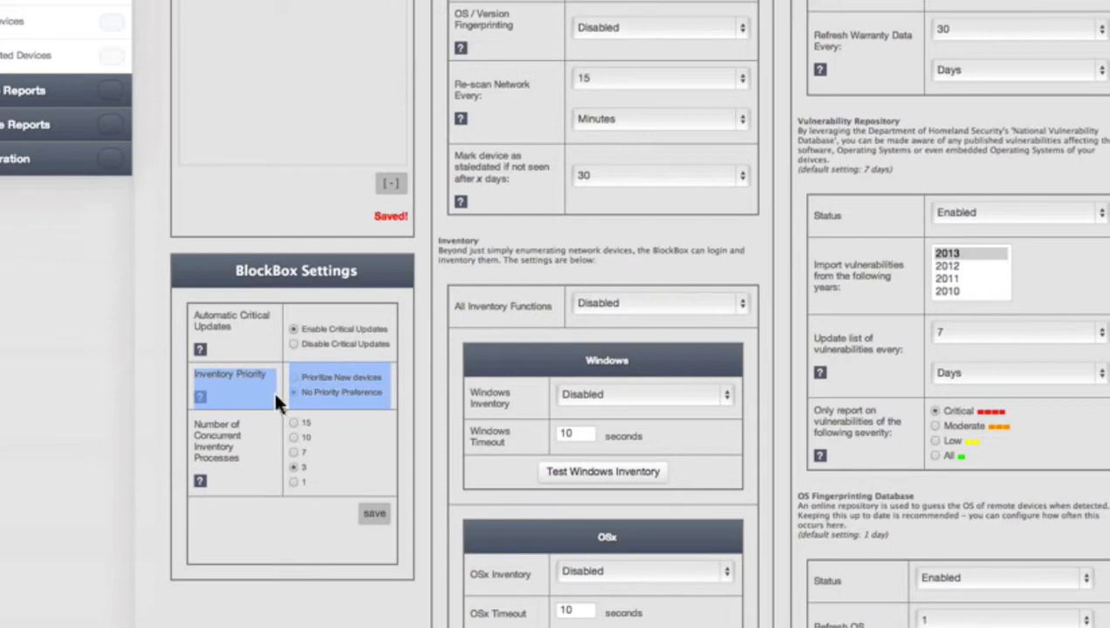
left_click(261, 408)
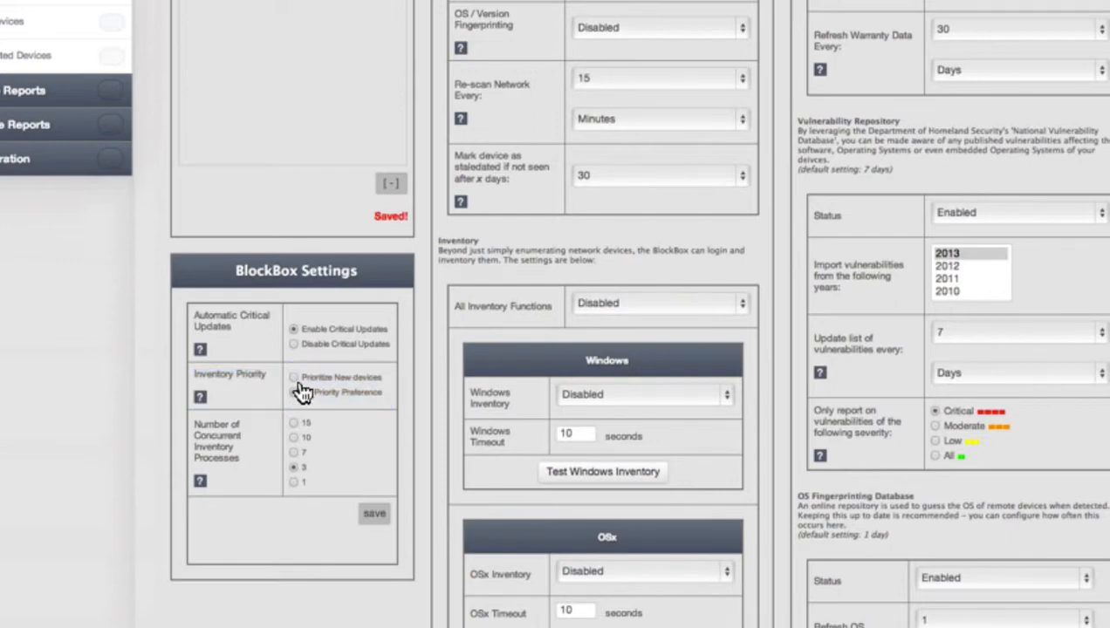
left_click(295, 379)
left_click(296, 467)
left_click(382, 525)
- Enable scanning and OS/Version fingerprinting, re-scan every 1 minute, and enable all inventory functions
scroll(646, 169, "up", 3)
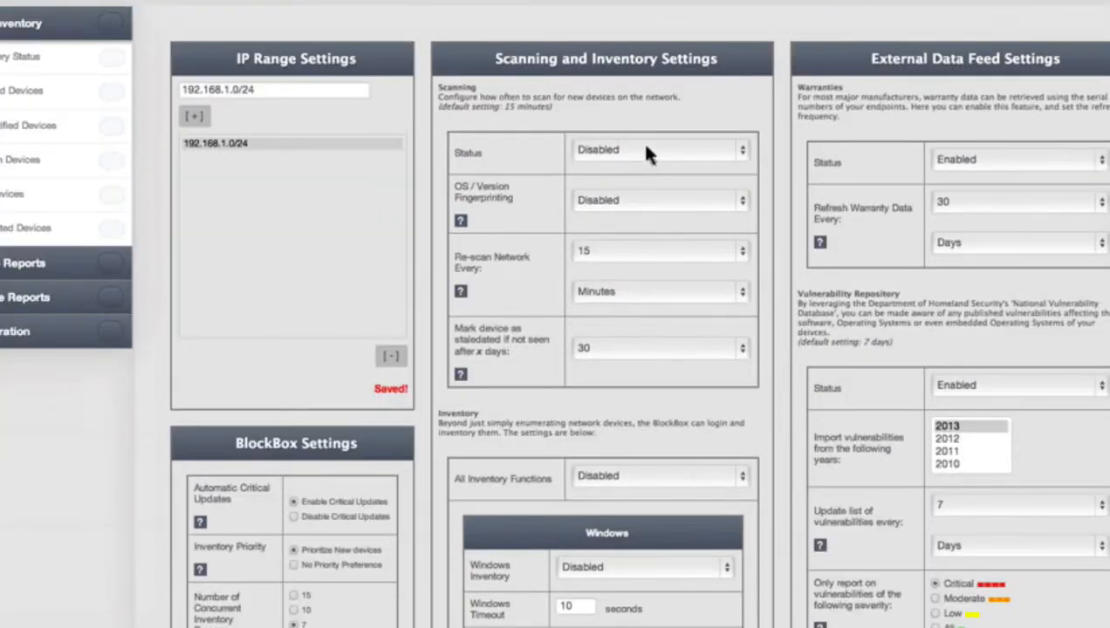
left_click(645, 153)
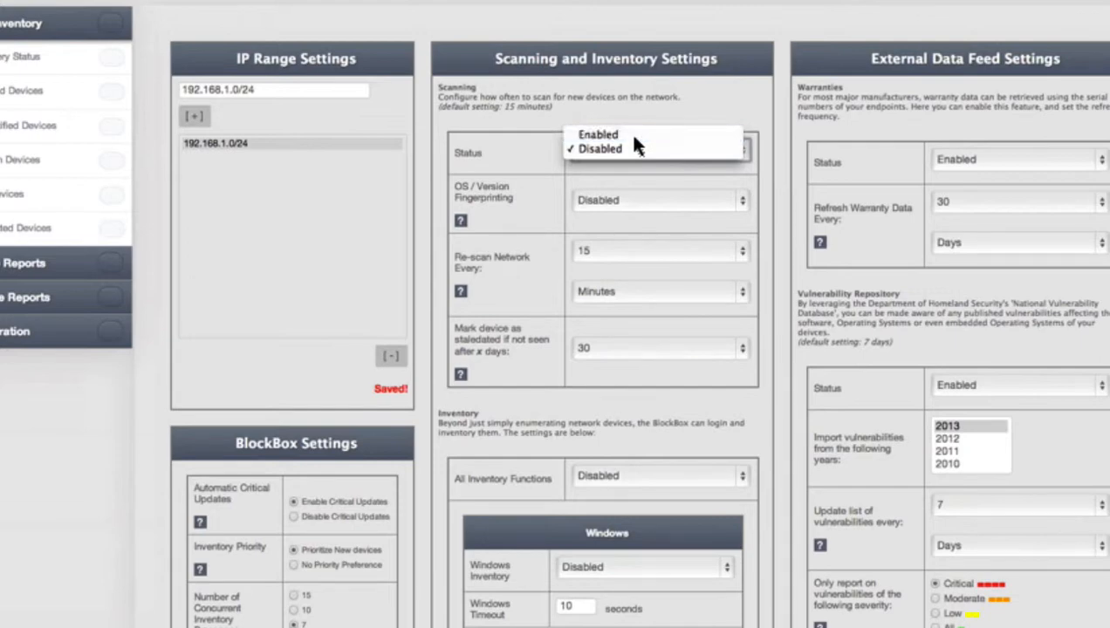
left_click(634, 137)
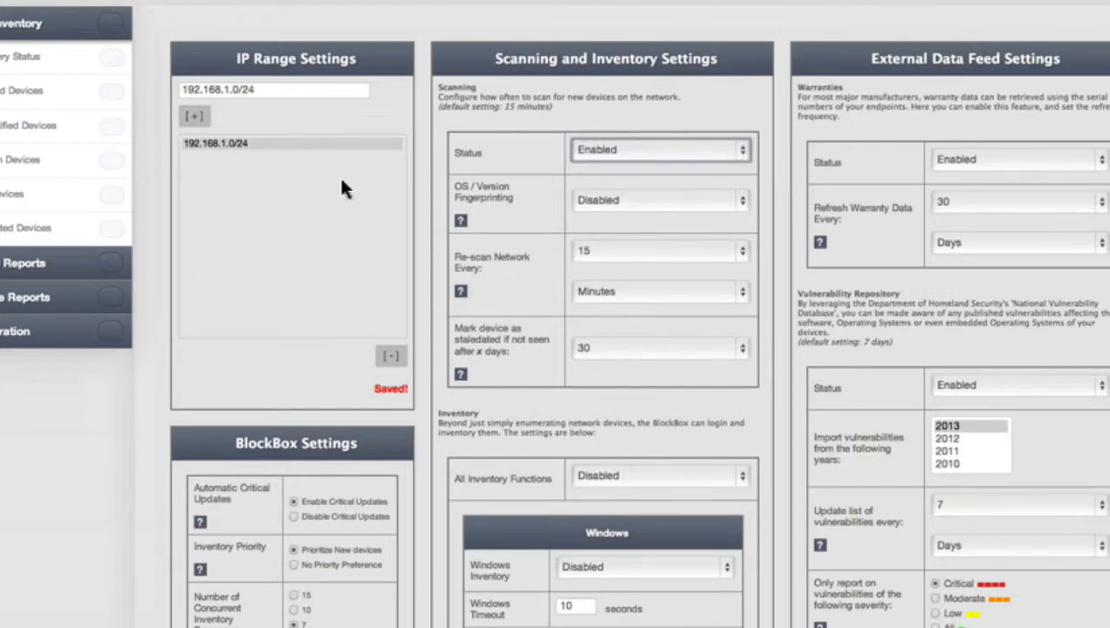
left_click(623, 202)
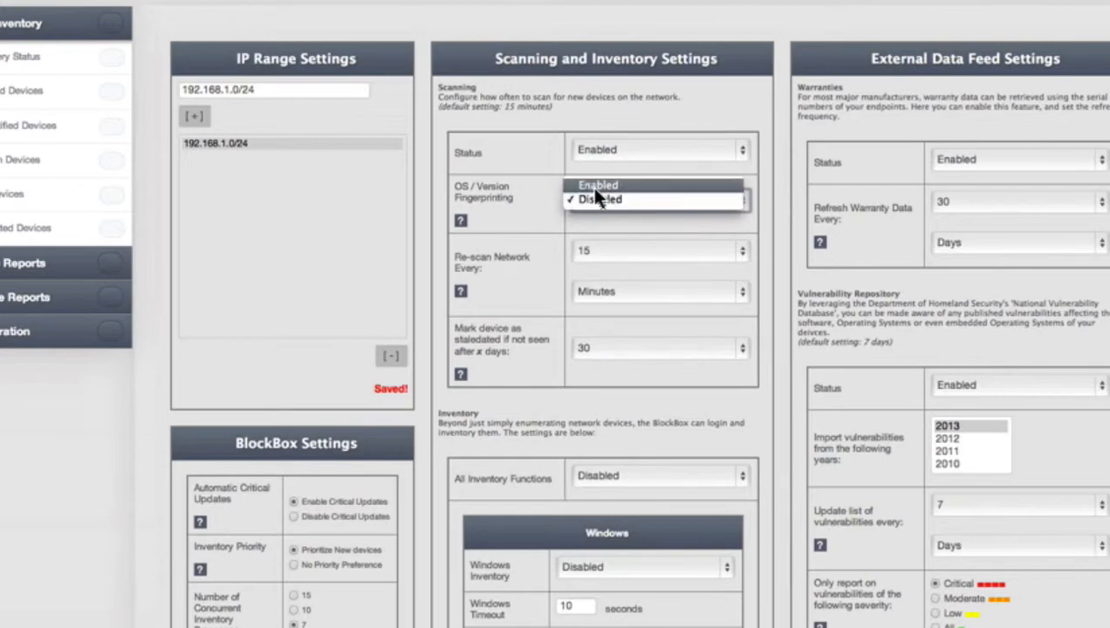
left_click(597, 187)
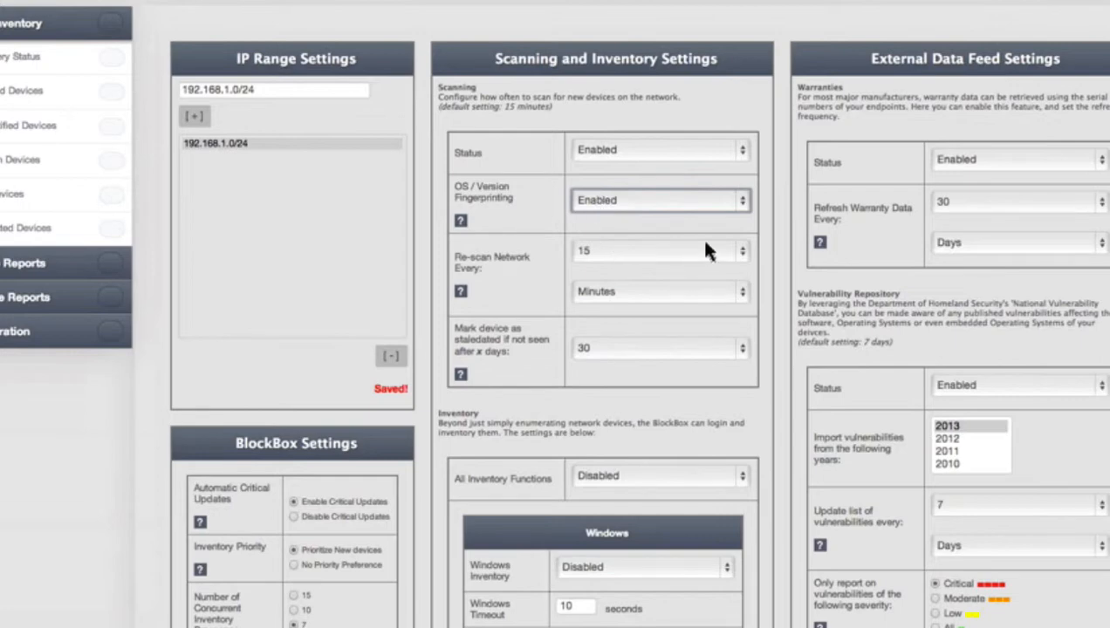
left_click(646, 246)
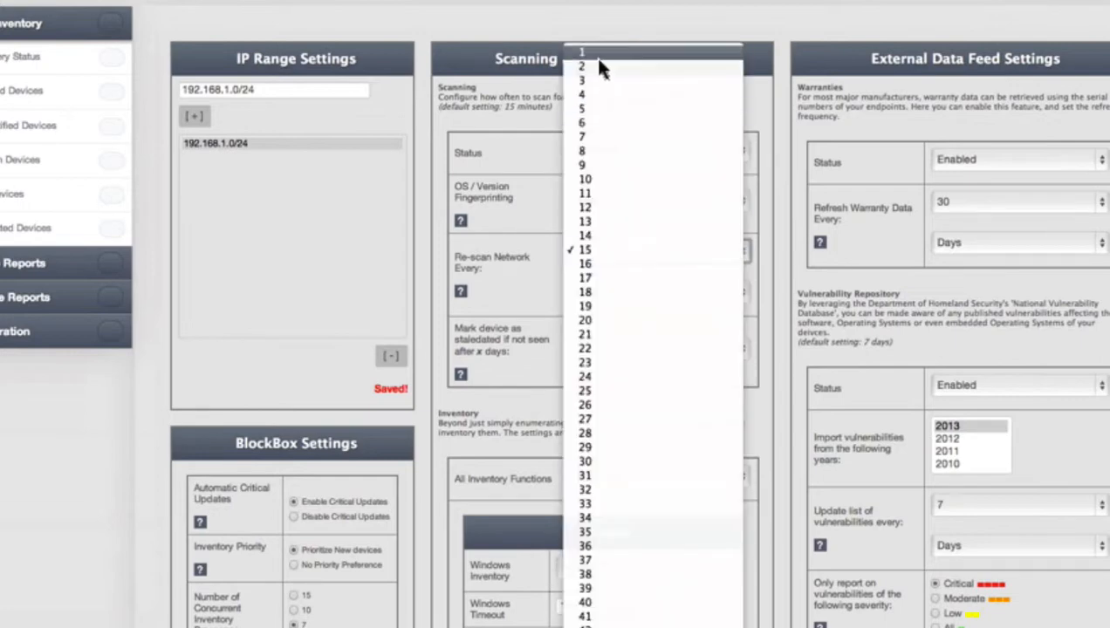
left_click(595, 56)
left_click(558, 270)
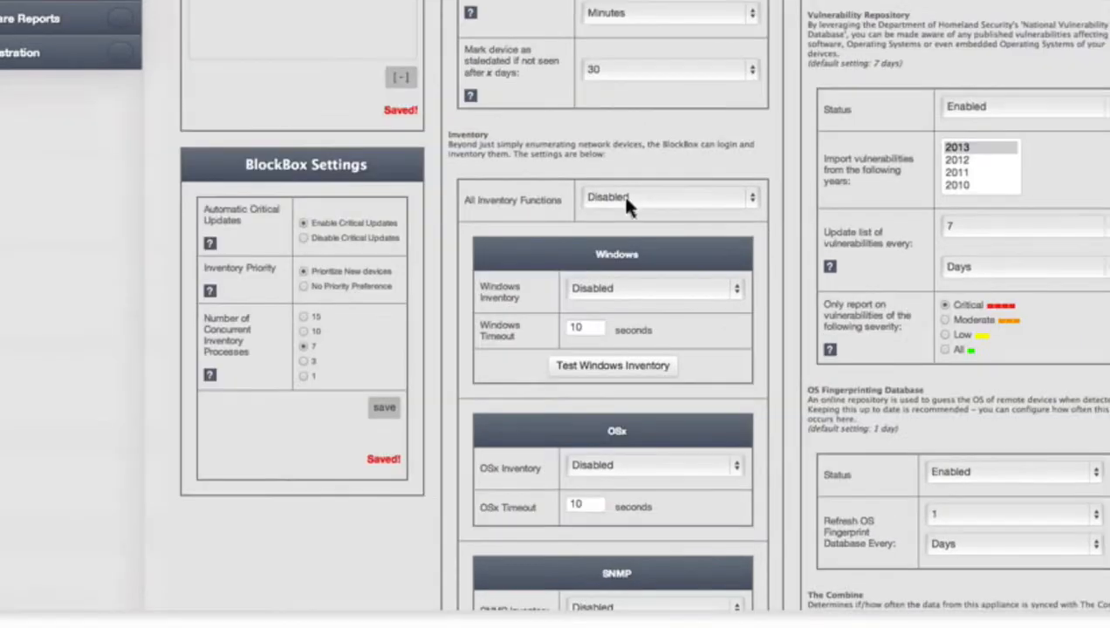
left_click(615, 477)
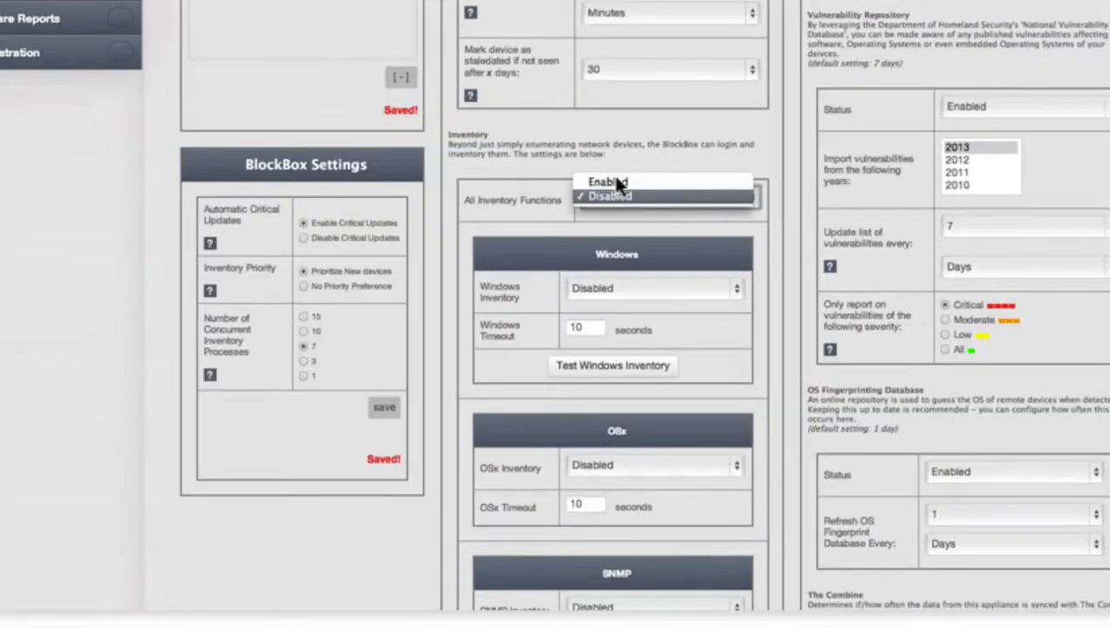
left_click(617, 183)
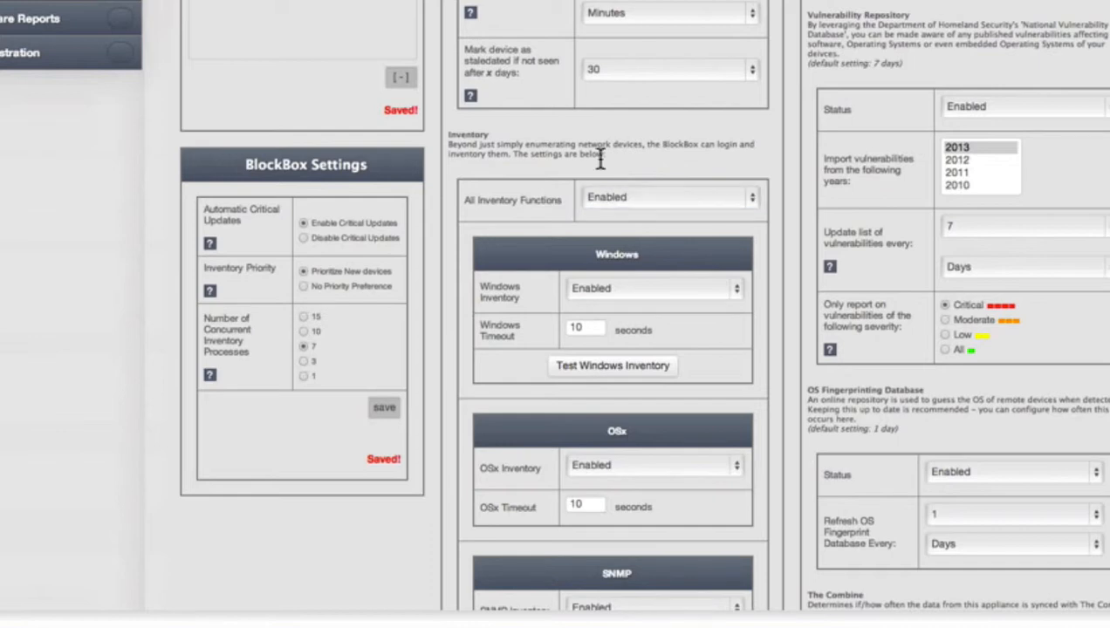
- Change the SNMP Timeout to 30 seconds
scroll(600, 157, "down", 1)
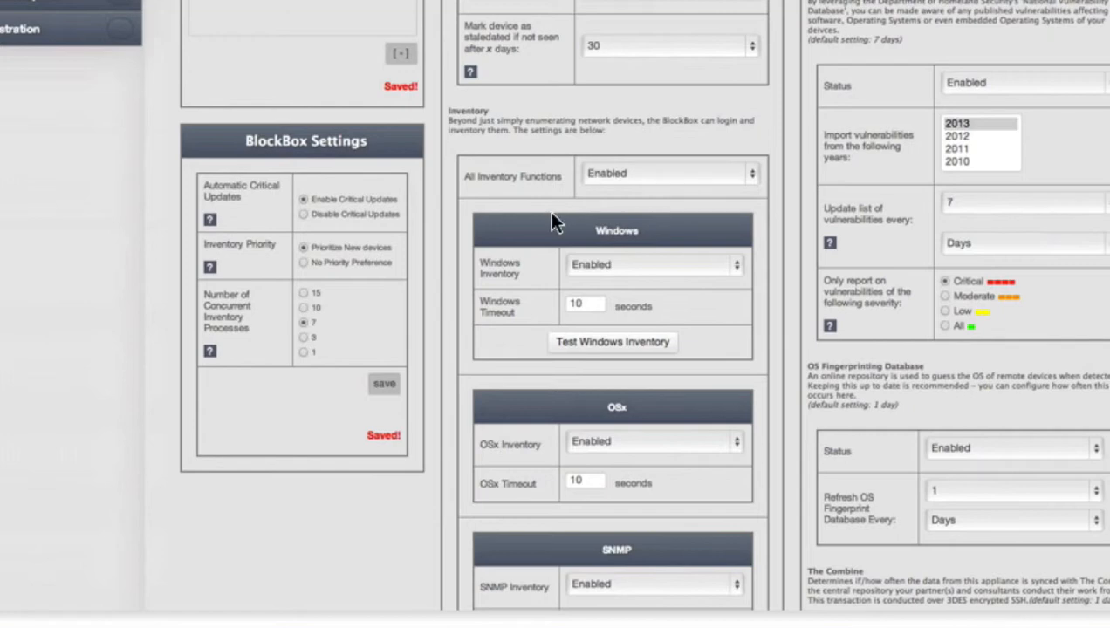
scroll(552, 223, "down", 3)
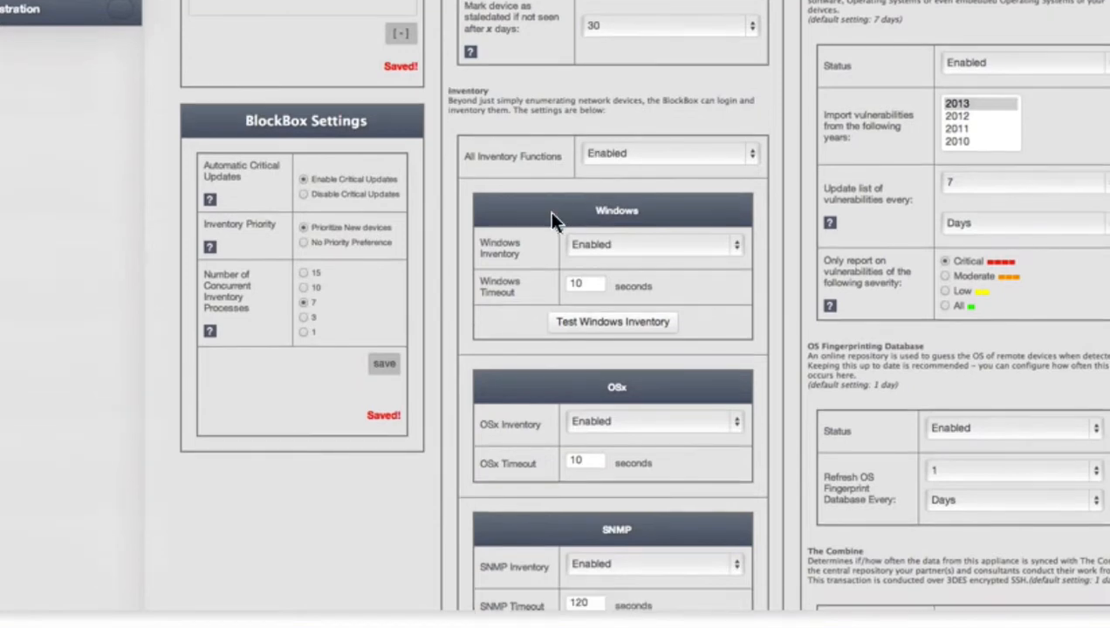
scroll(551, 222, "down", 1)
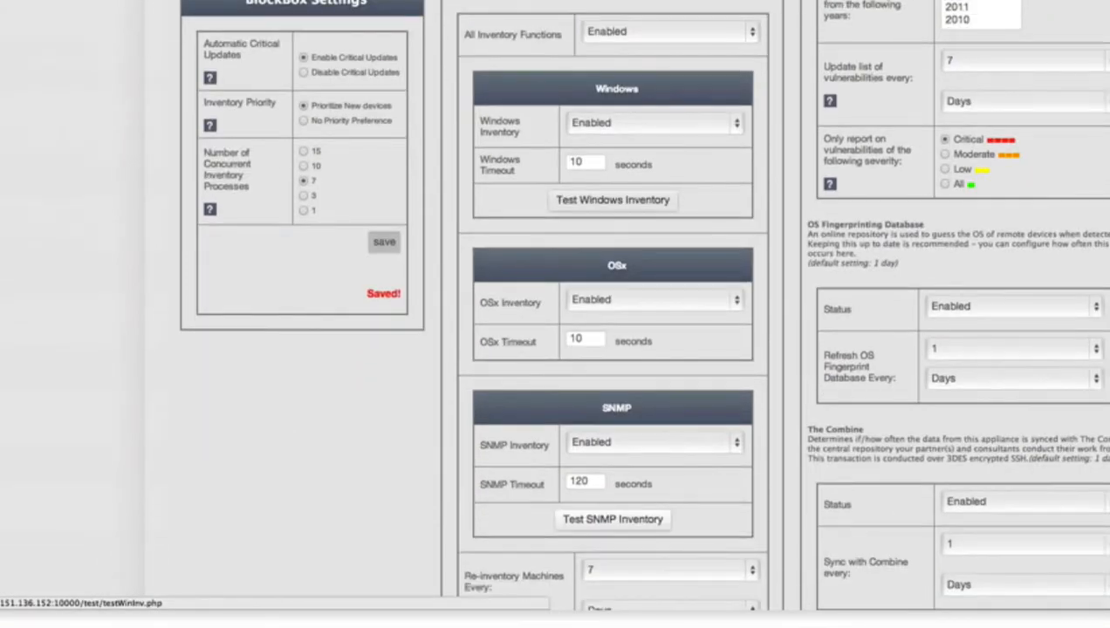
scroll(668, 9, "down", 2)
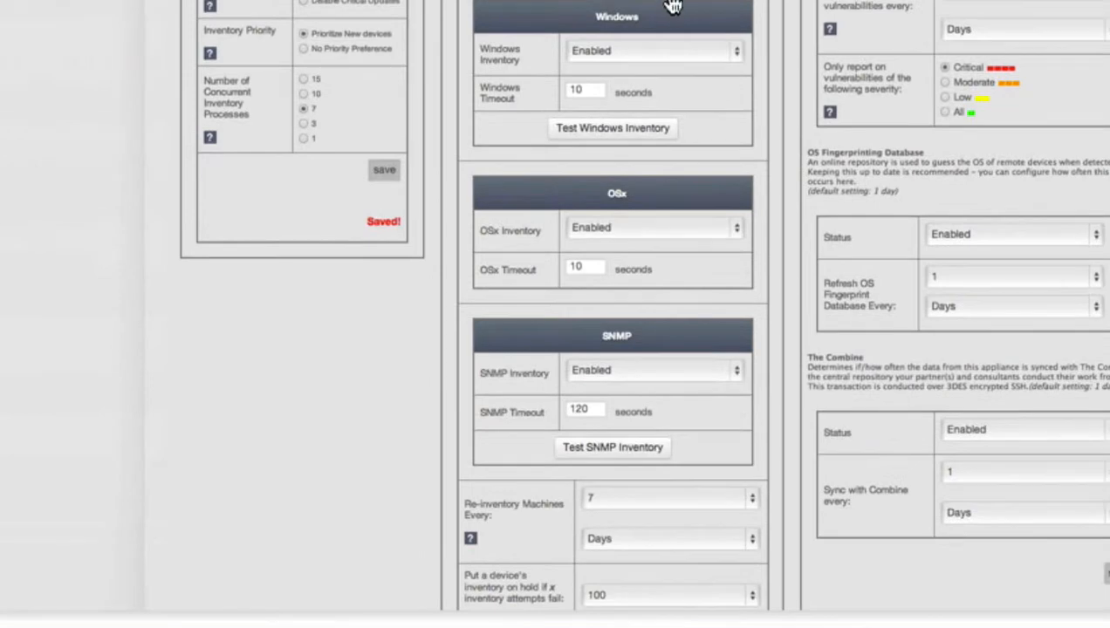
left_click(601, 96)
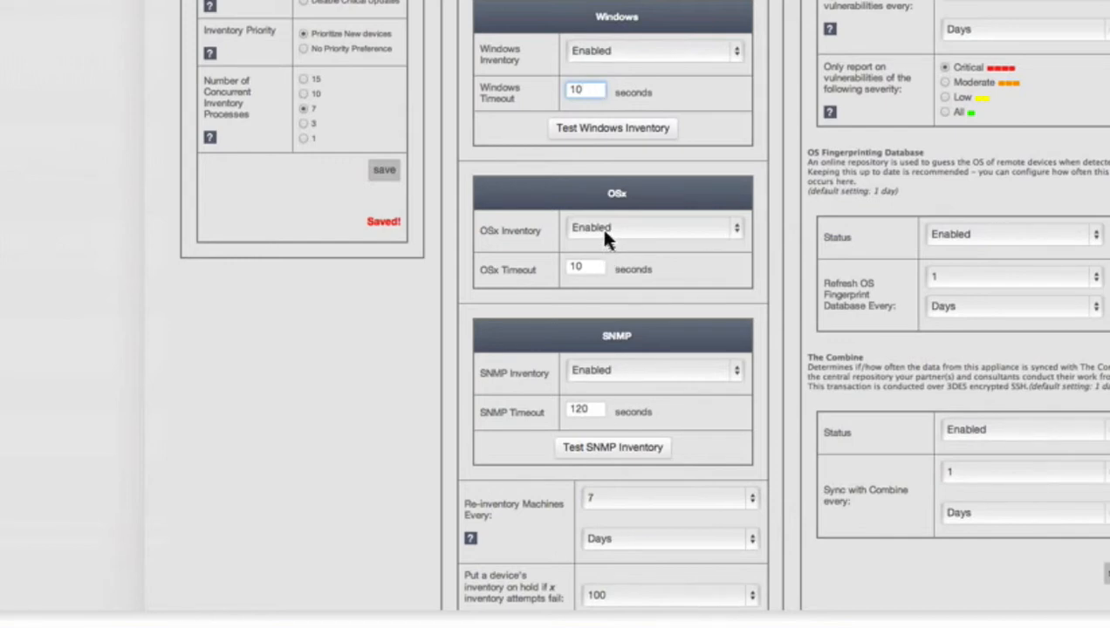
left_click(593, 385)
double_click(597, 412)
type("9")
key("BackSpace")
type("30")
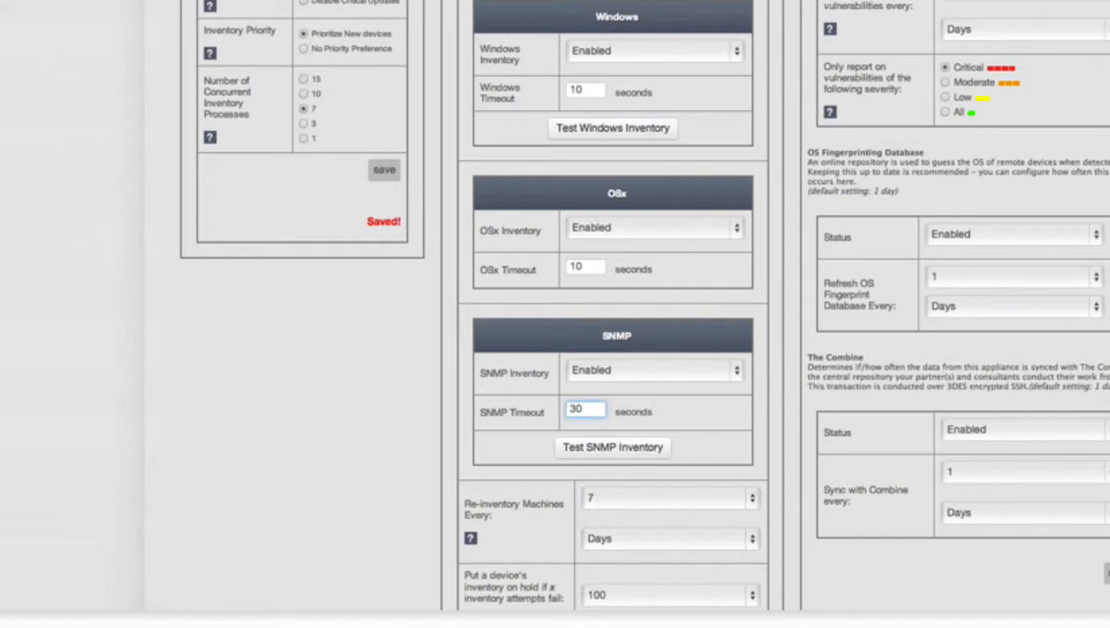
- Save the scanning and inventory settings with re-inventory every 7 days
scroll(672, 231, "down", 5)
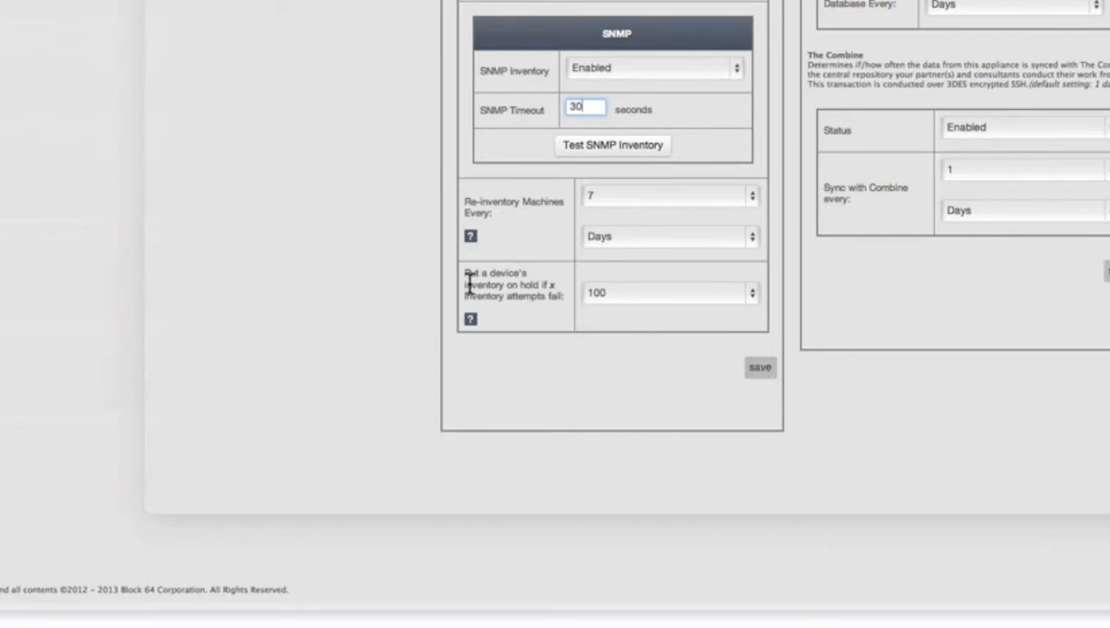
left_click_drag(468, 277, 663, 306)
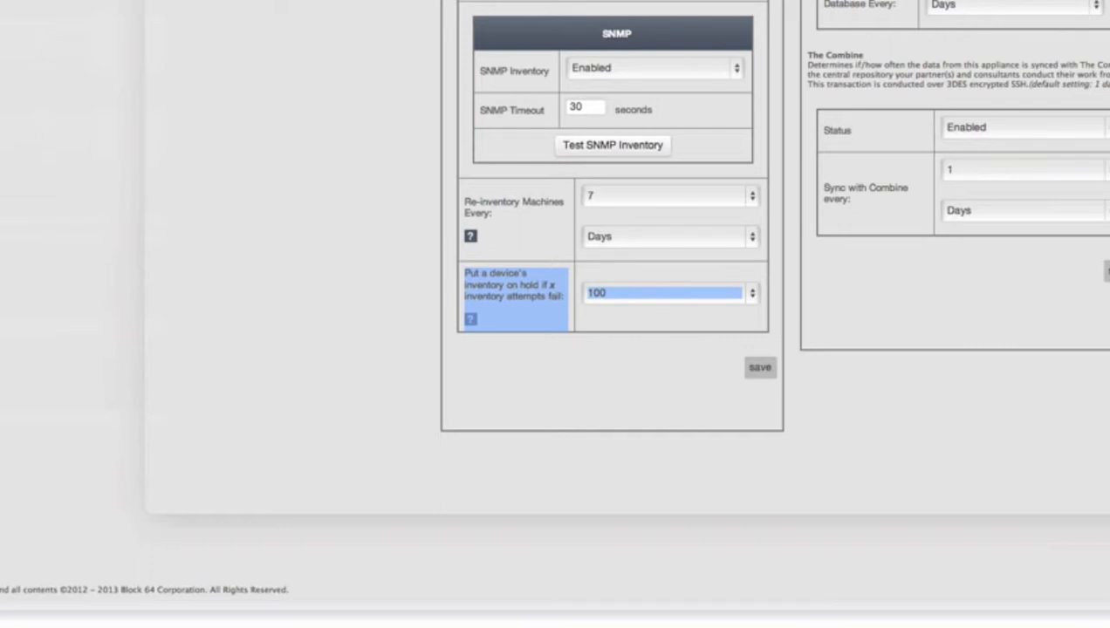
left_click(772, 375)
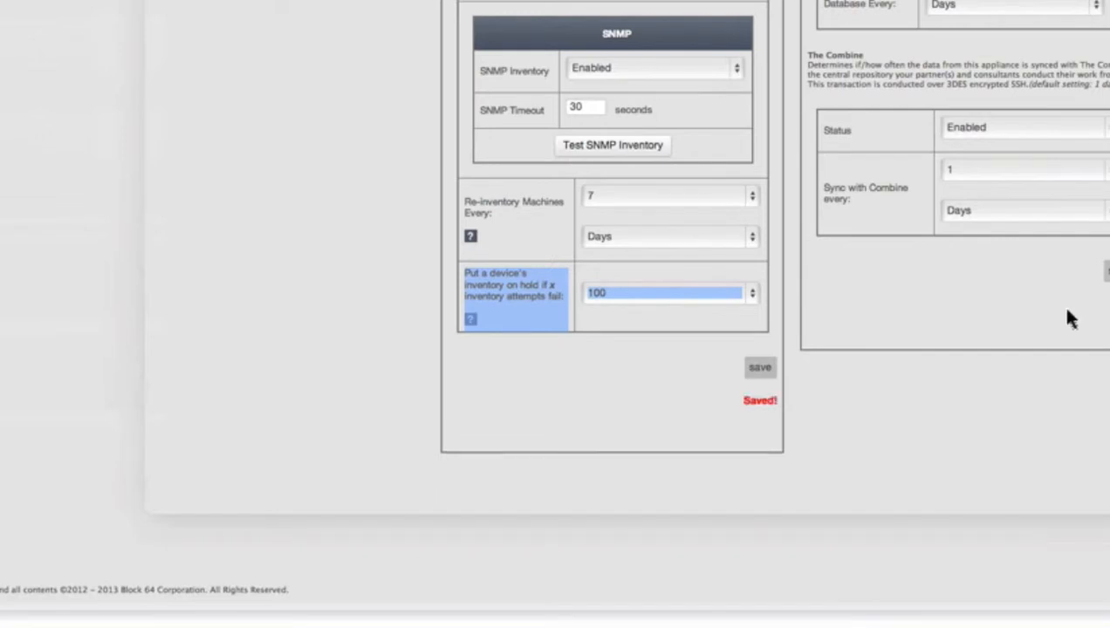
scroll(1058, 303, "up", 2)
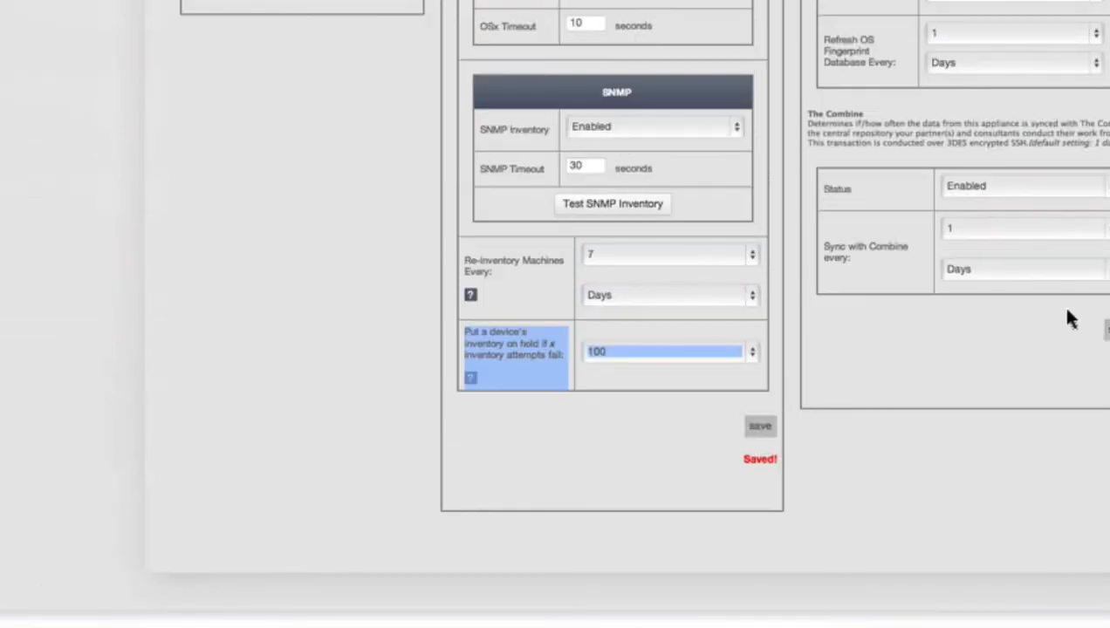
- Keep warranty lookups and vulnerability imports enabled in the External Data Feed settings
scroll(1069, 265, "up", 4)
scroll(1069, 265, "up", 6)
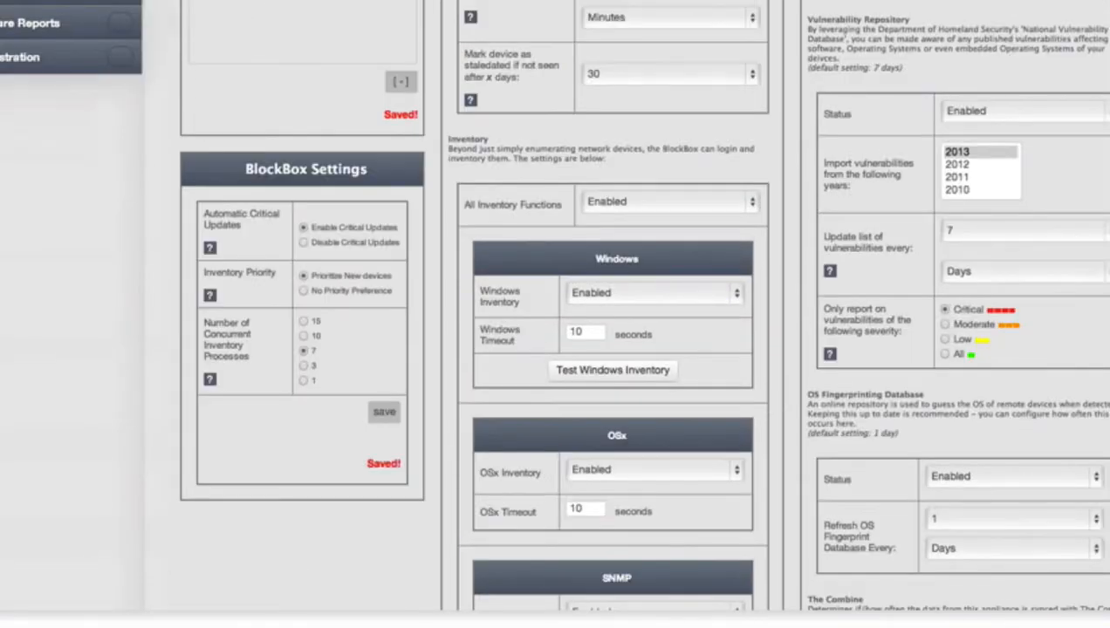
scroll(555, 305, "down", 1)
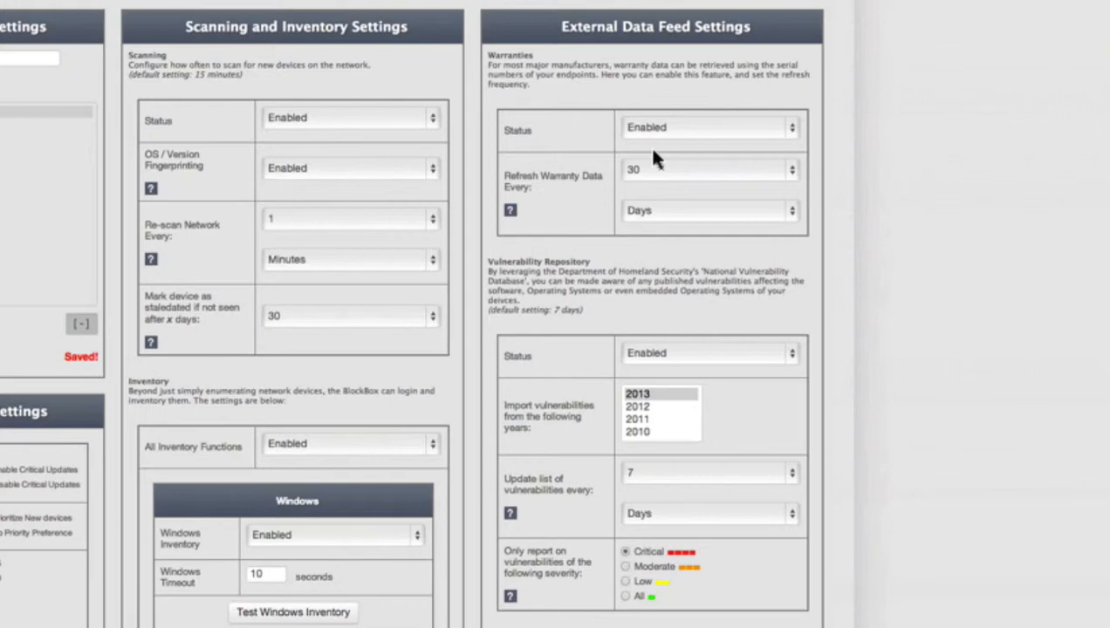
left_click(645, 132)
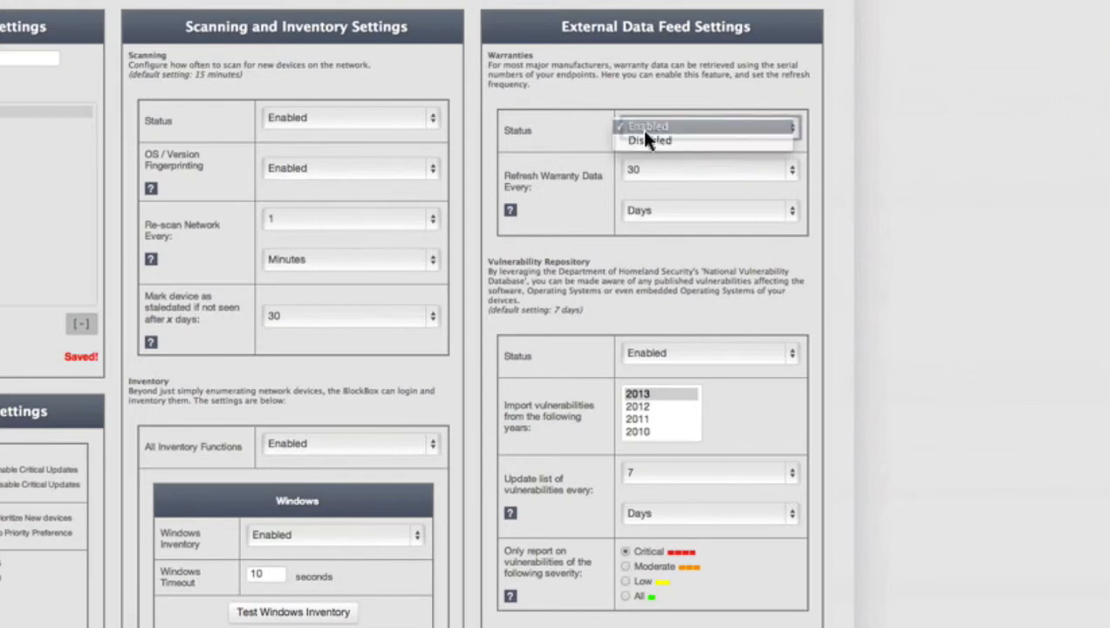
left_click(646, 129)
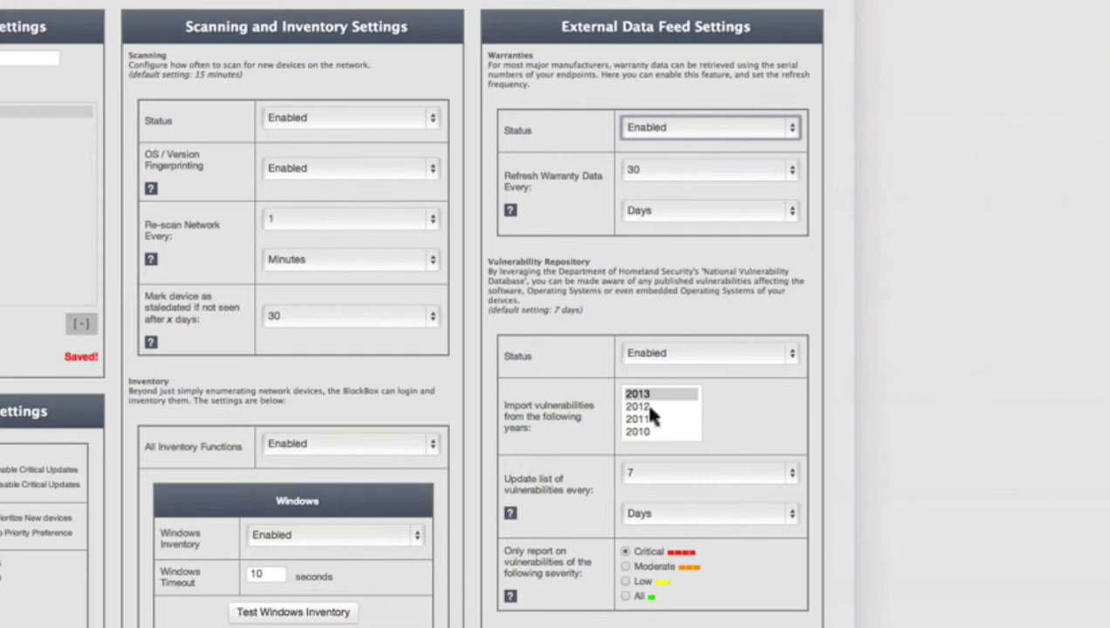
left_click(654, 350)
left_click(654, 350)
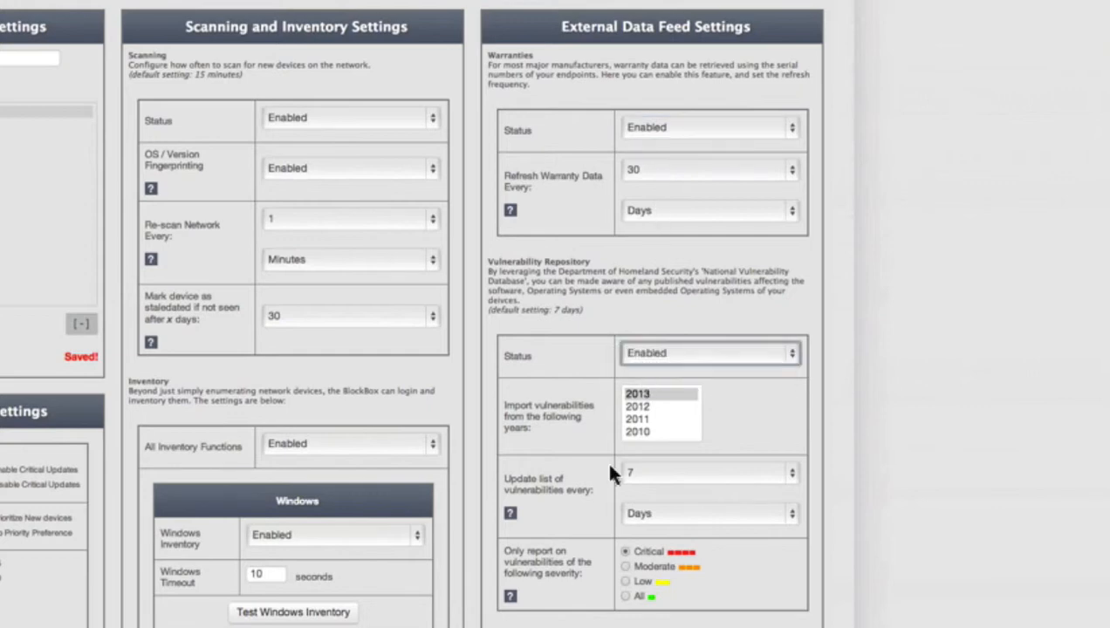
left_click(637, 397)
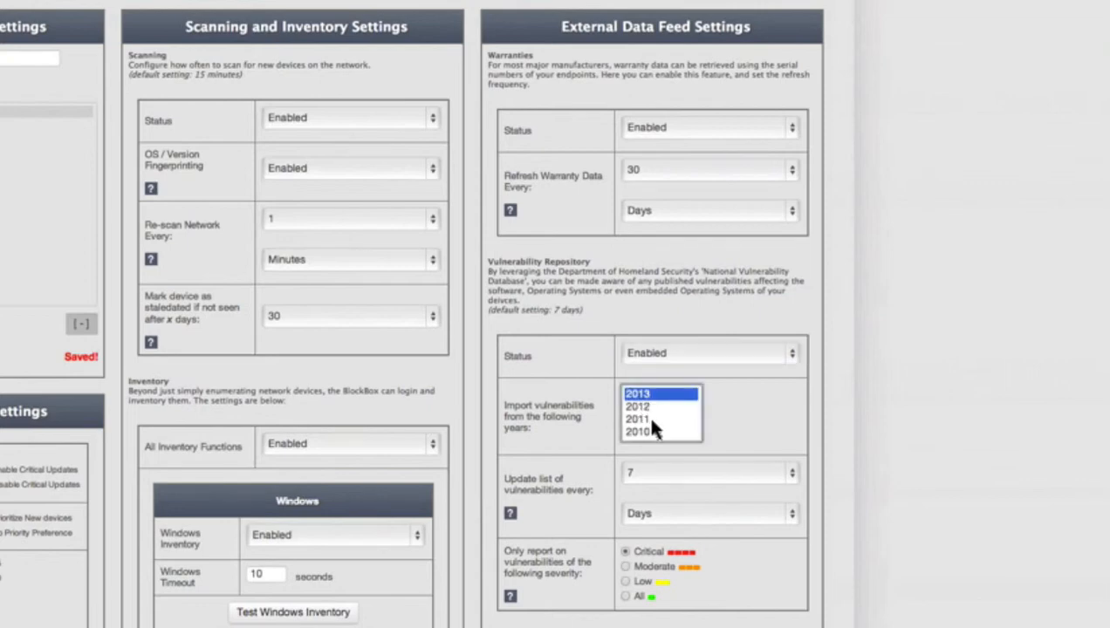
- Review The Combine sync option and save the External Data Feed settings
scroll(652, 422, "down", 3)
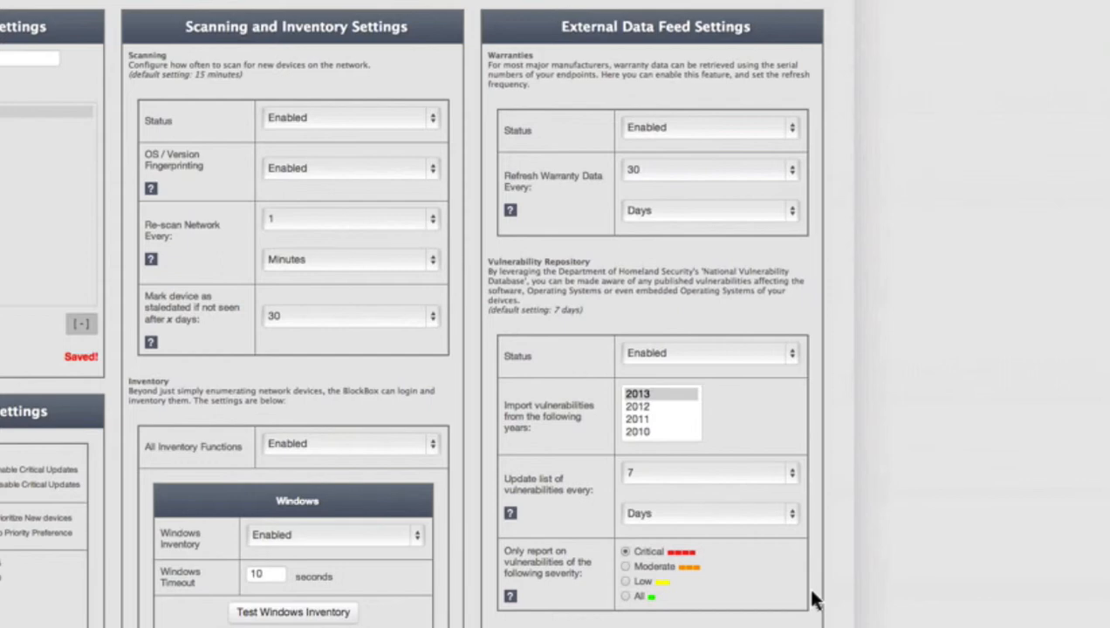
scroll(811, 600, "down", 1)
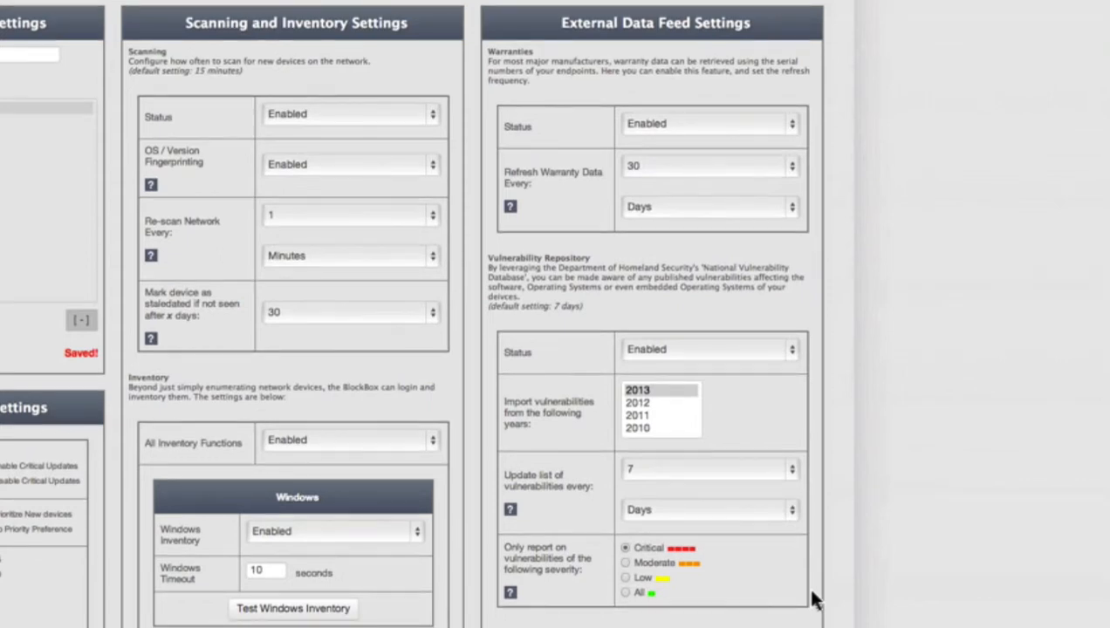
scroll(812, 600, "down", 5)
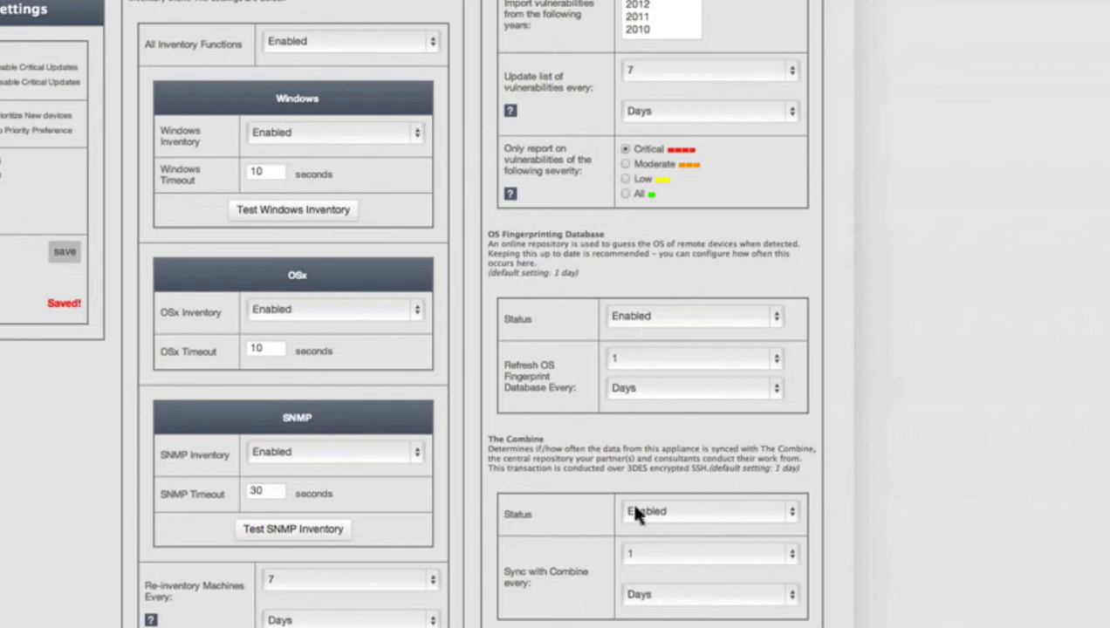
left_click_drag(489, 443, 809, 474)
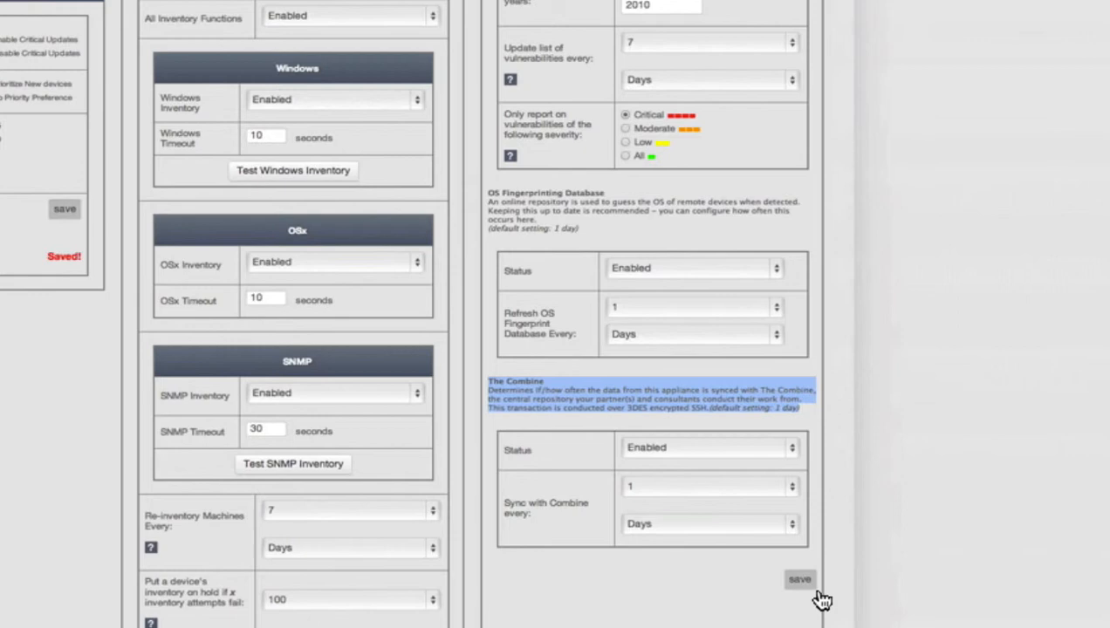
left_click(816, 591)
scroll(336, 423, "up", 4)
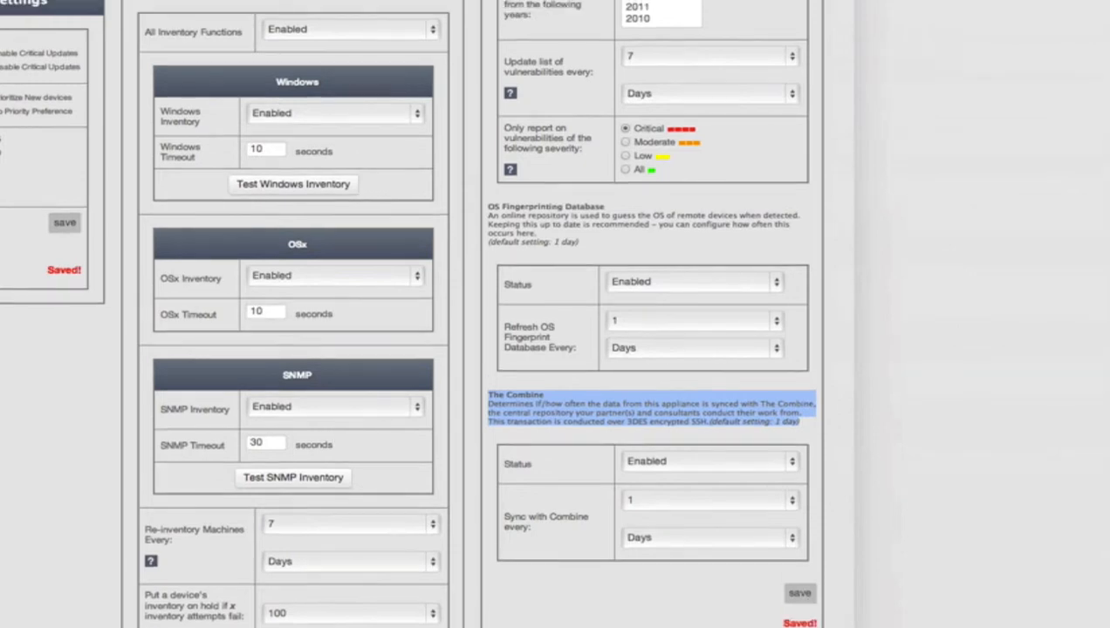
scroll(296, 349, "up", 4)
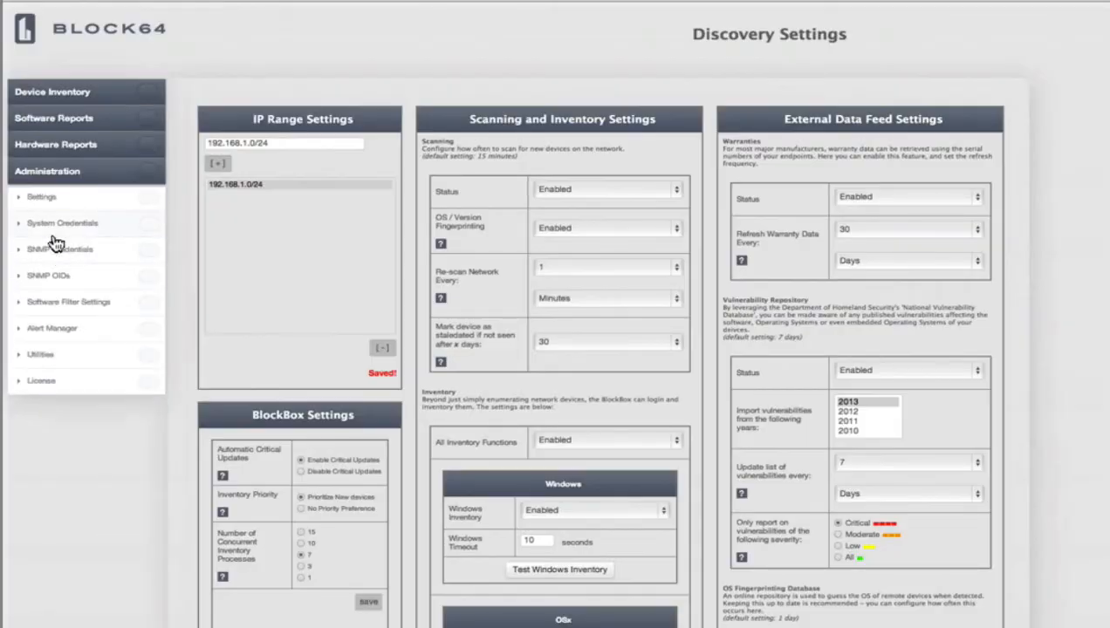
- Add a Windows system credential with domain DYNAMIC, login Administrator and its password
left_click(52, 235)
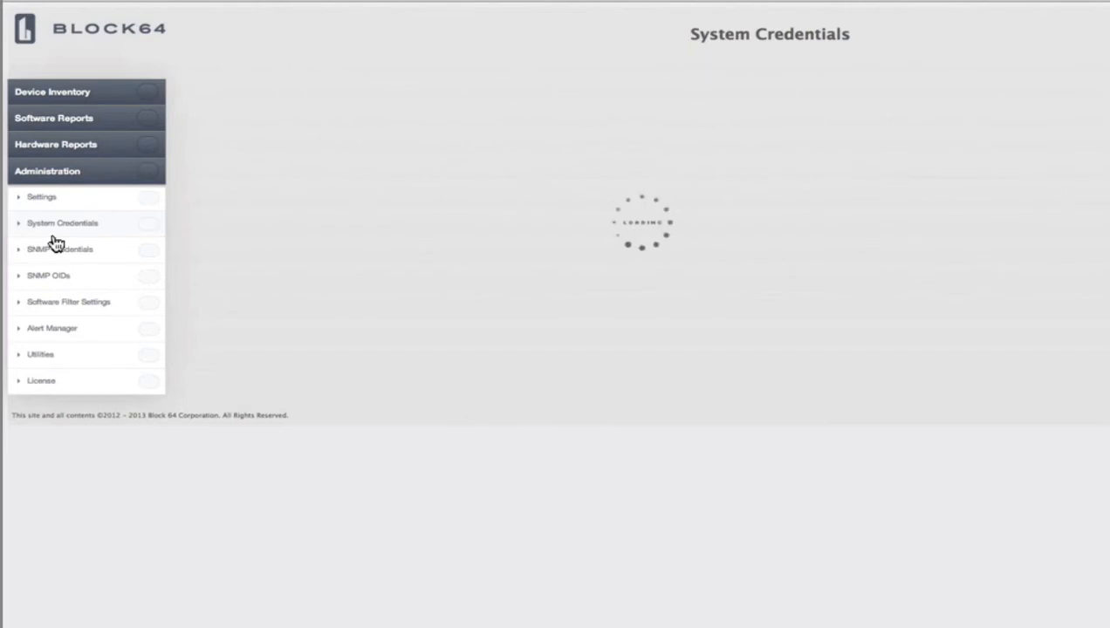
left_click(409, 178)
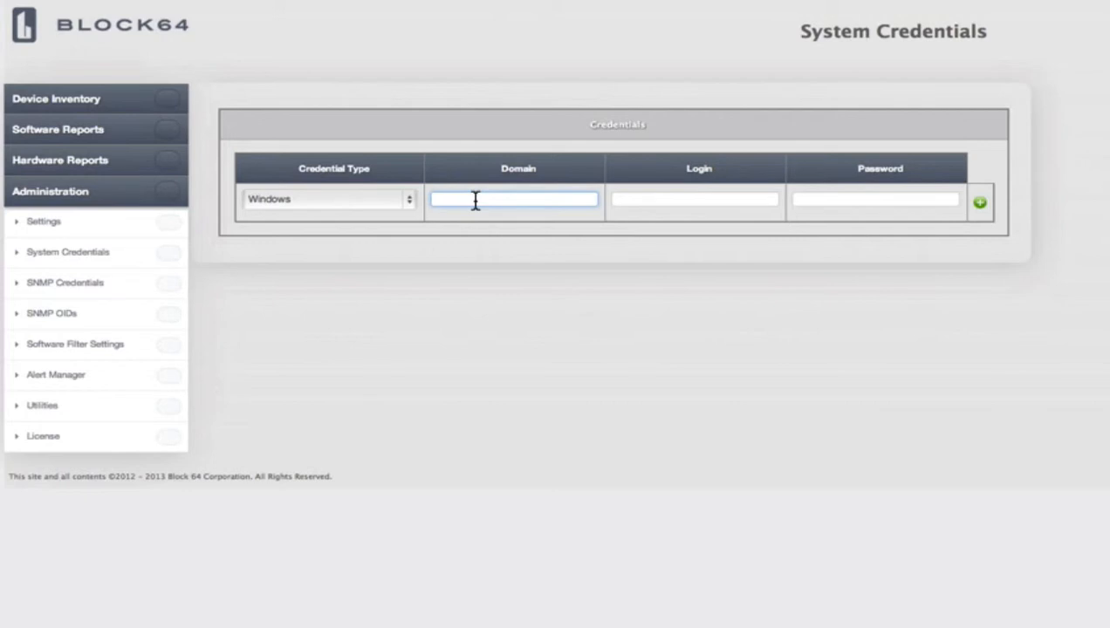
type("DYNAMIC")
key("Tab")
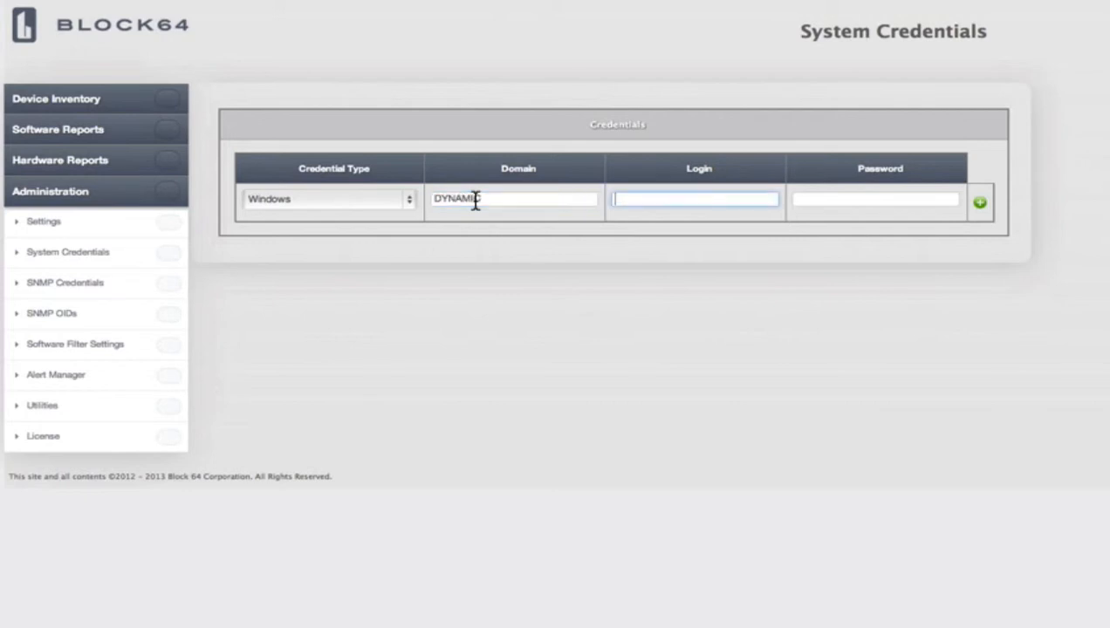
double_click(476, 199)
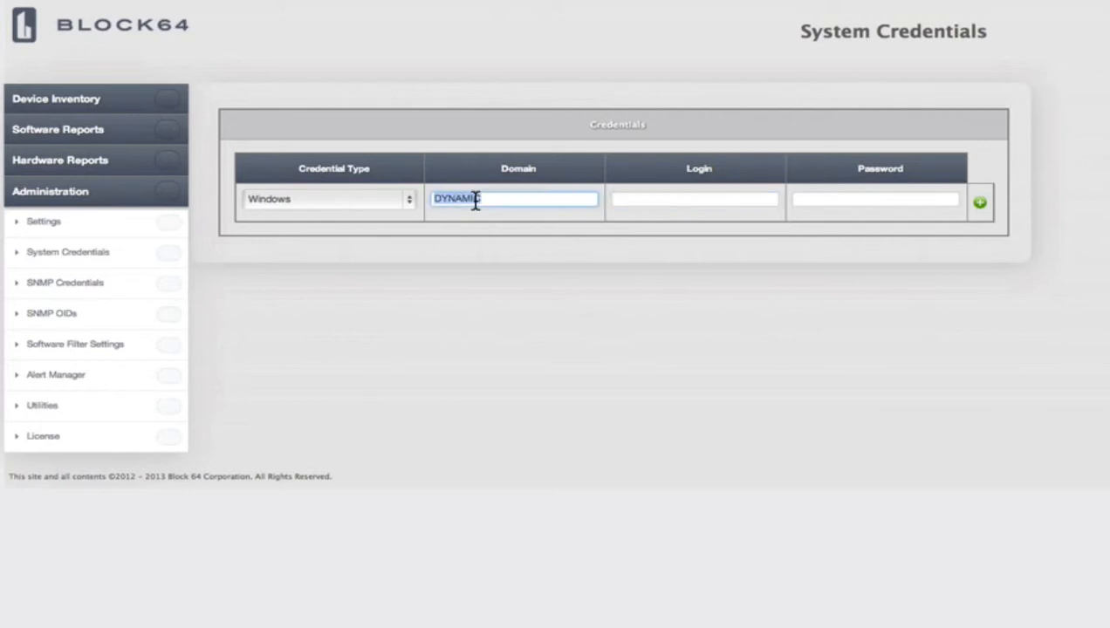
key("Tab")
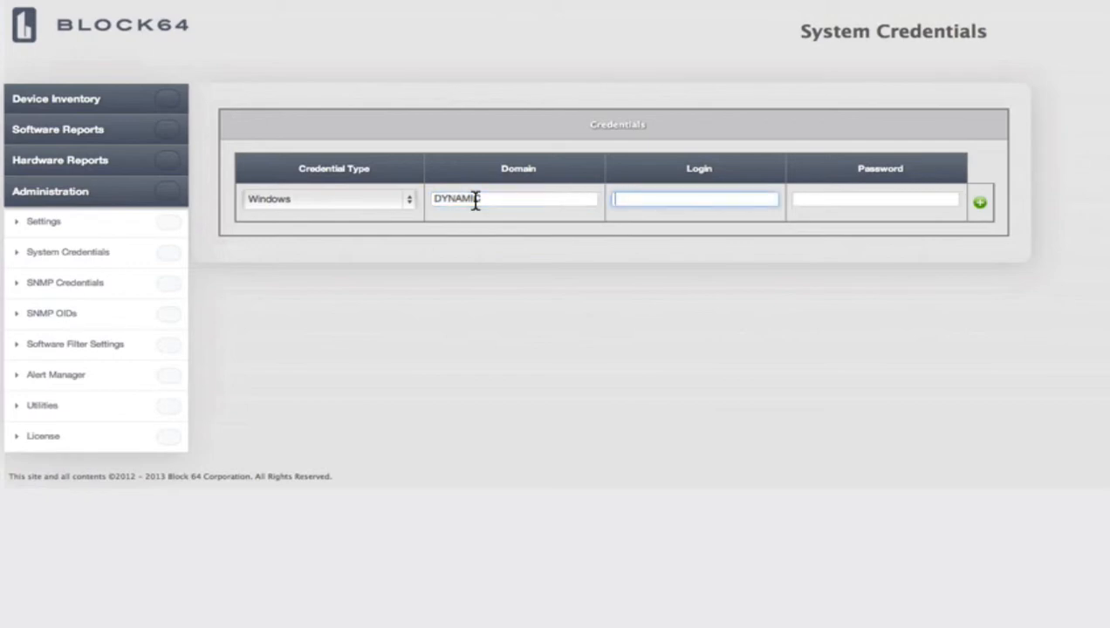
type("Administrator")
key("Tab")
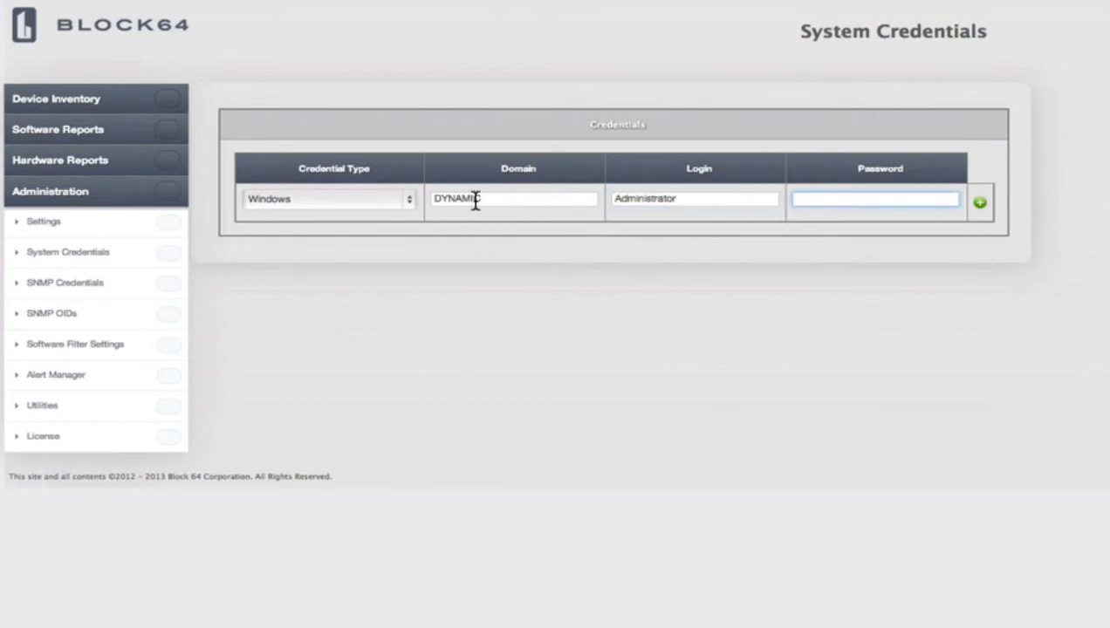
type("**********")
left_click(981, 209)
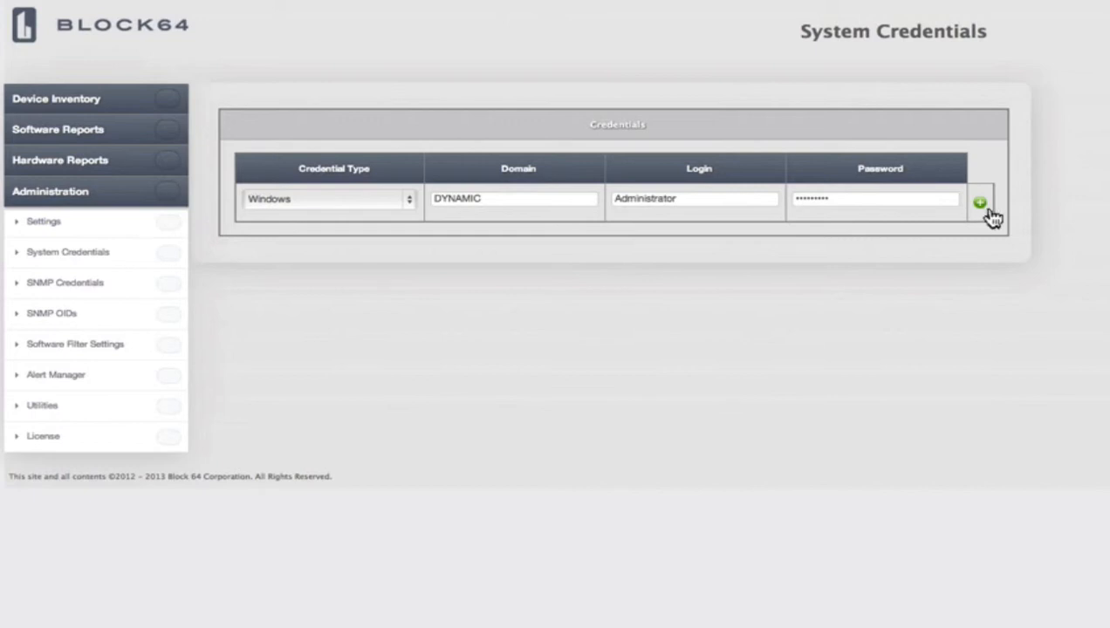
left_click(982, 206)
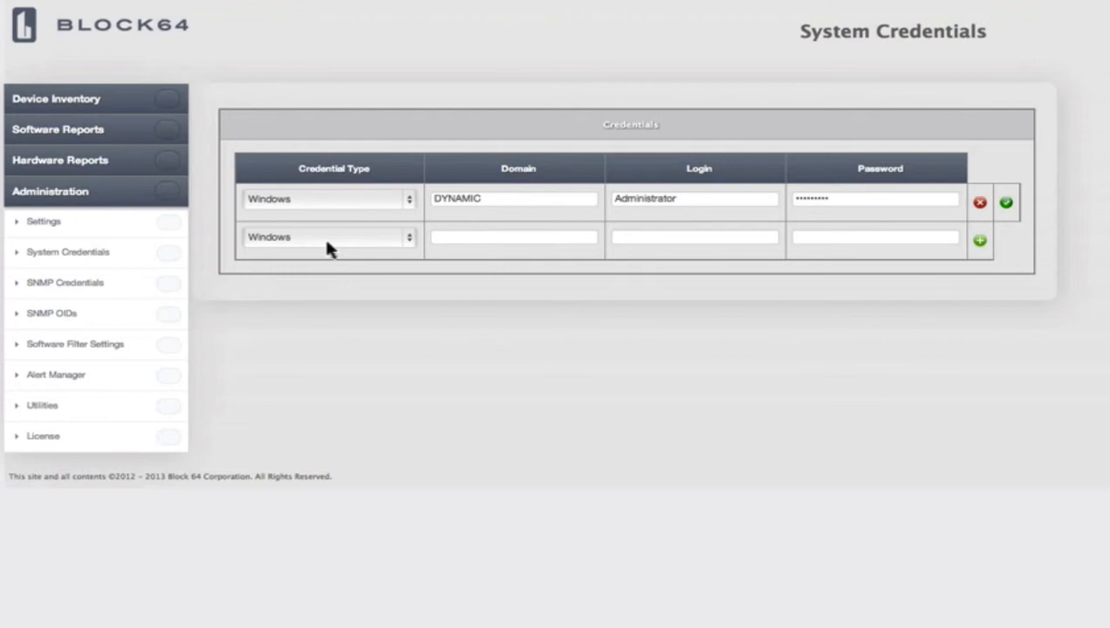
- Fill a second Windows credential row with domain BLOCK64, login Administrator and its password
left_click(326, 244)
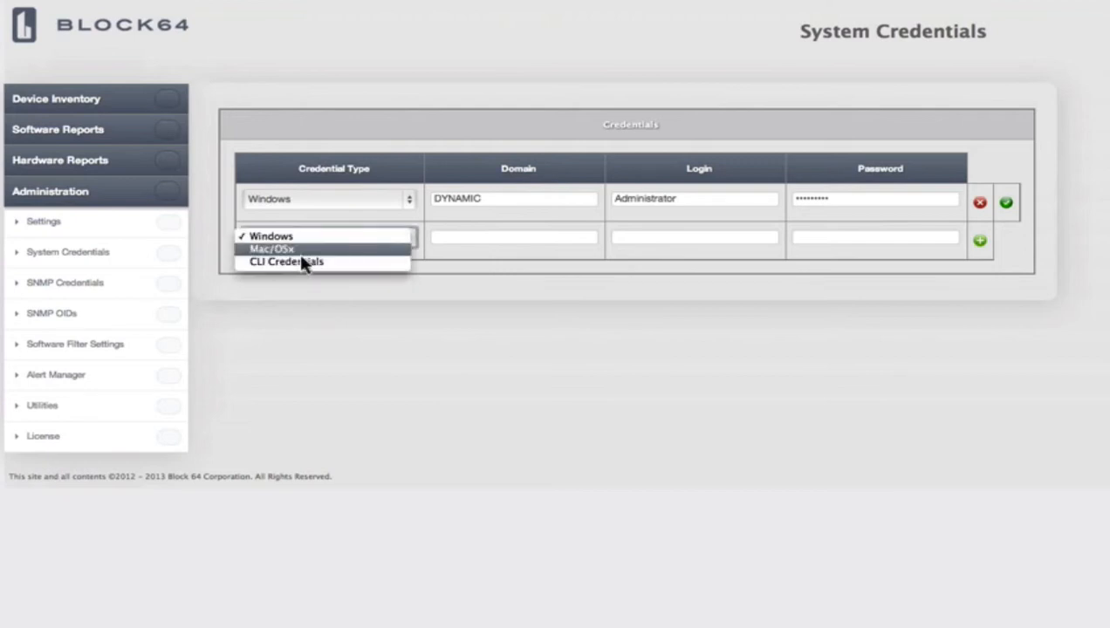
left_click(451, 240)
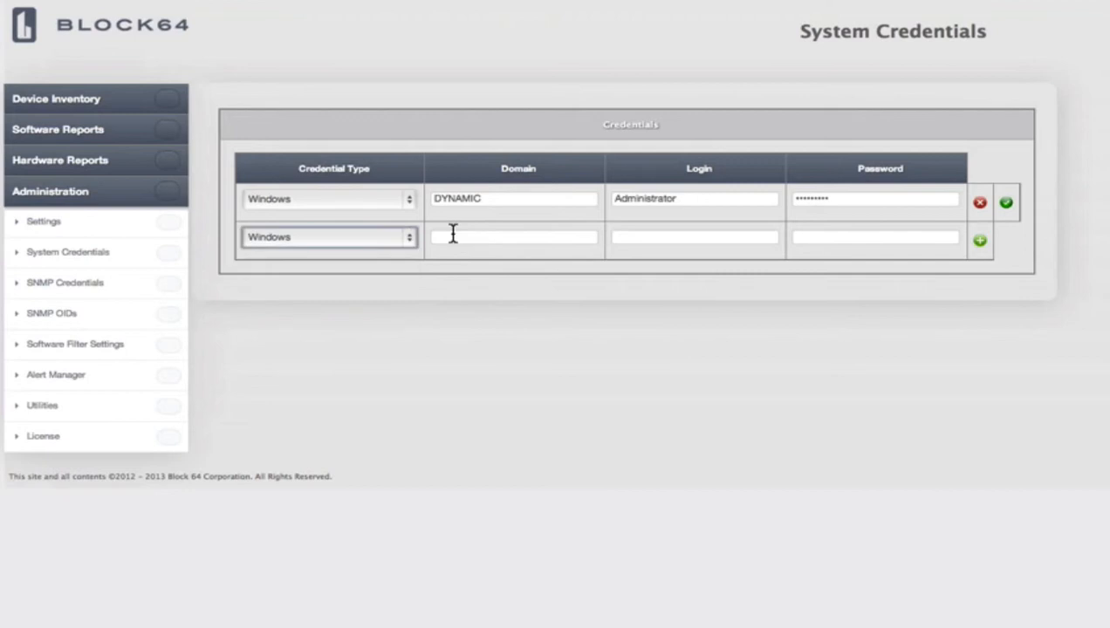
left_click(453, 235)
type("BLOCK64")
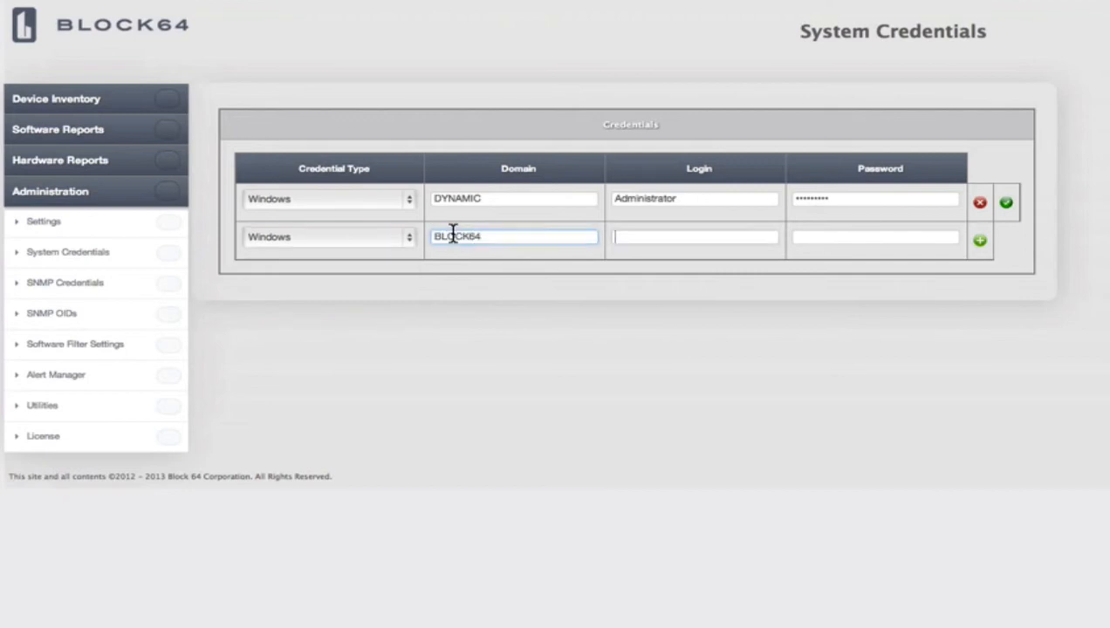
key("Tab")
type("Administrator")
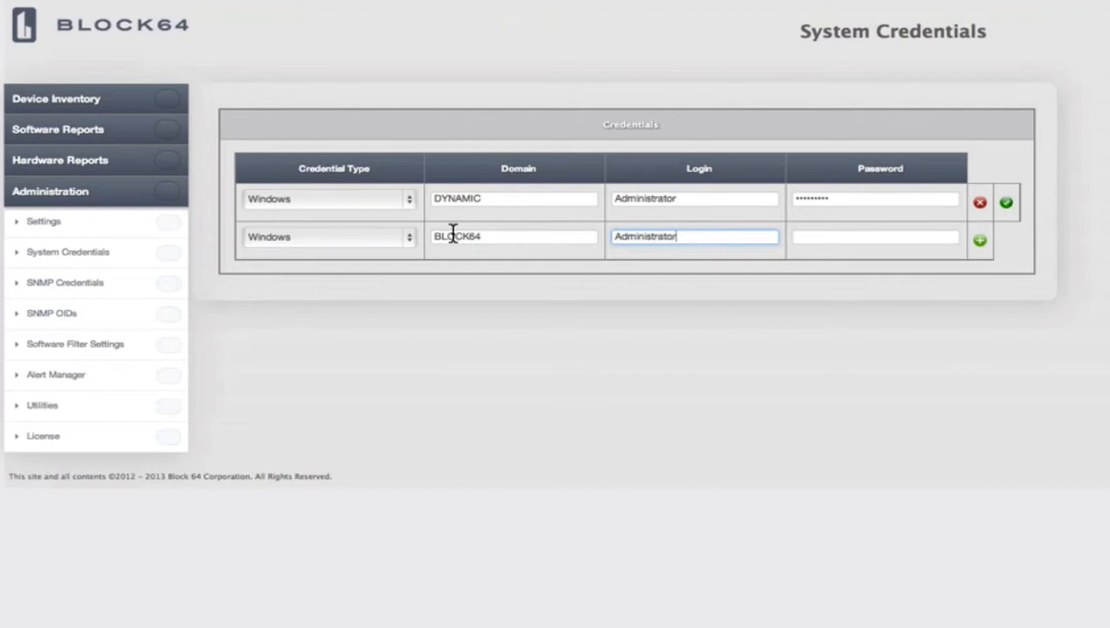
key("Tab")
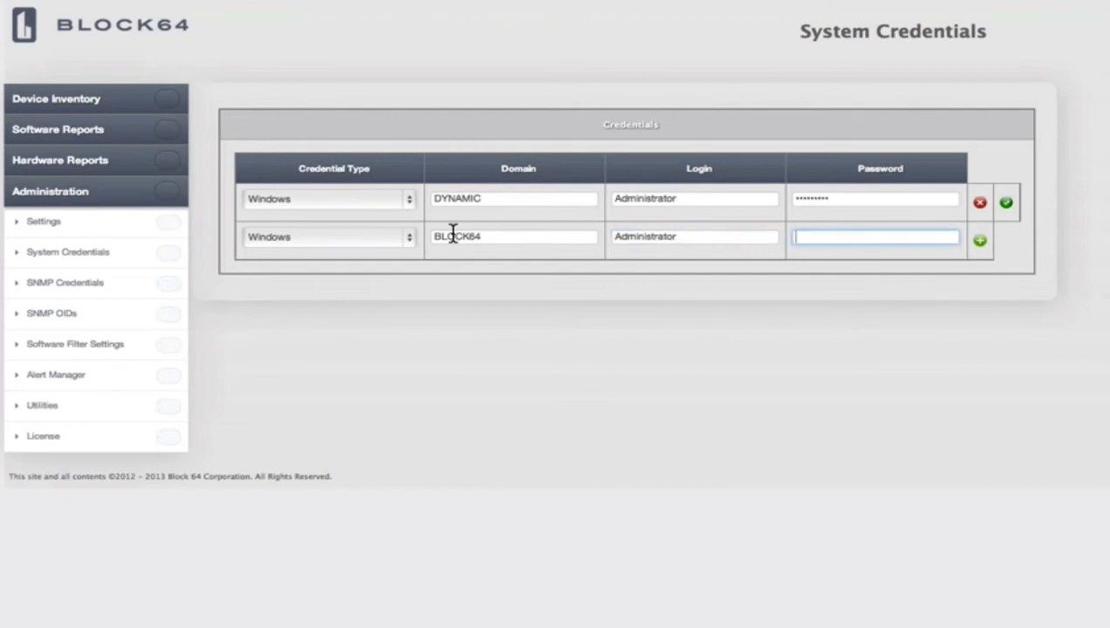
type("••••••••")
- Add the BLOCK64 row, then a Mac/OSx credential with the Mac's login name and password
left_click(978, 242)
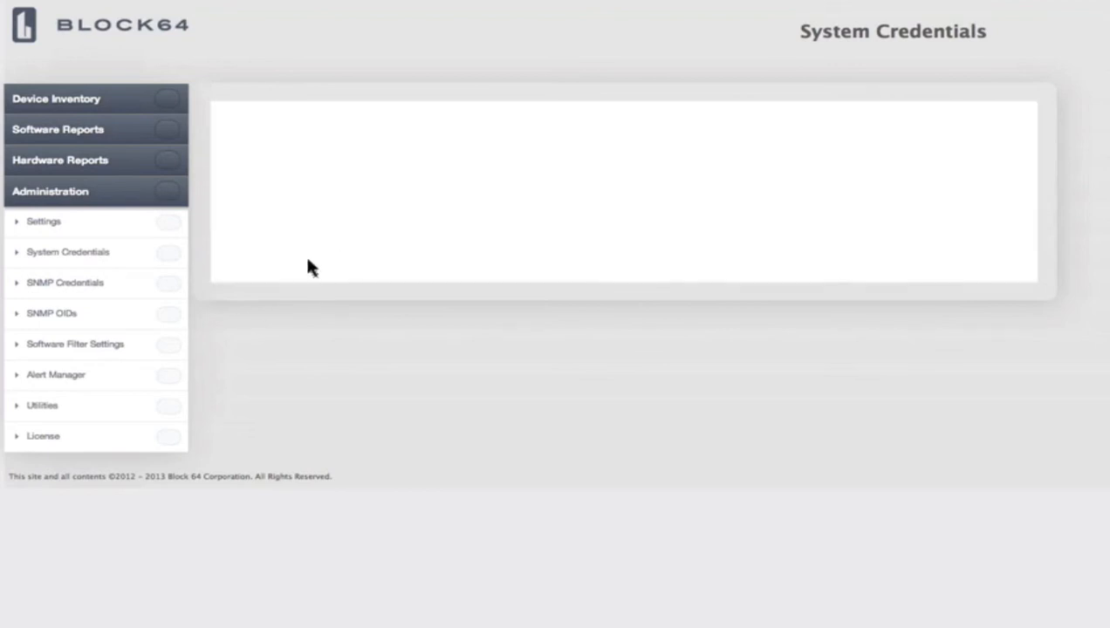
left_click(294, 276)
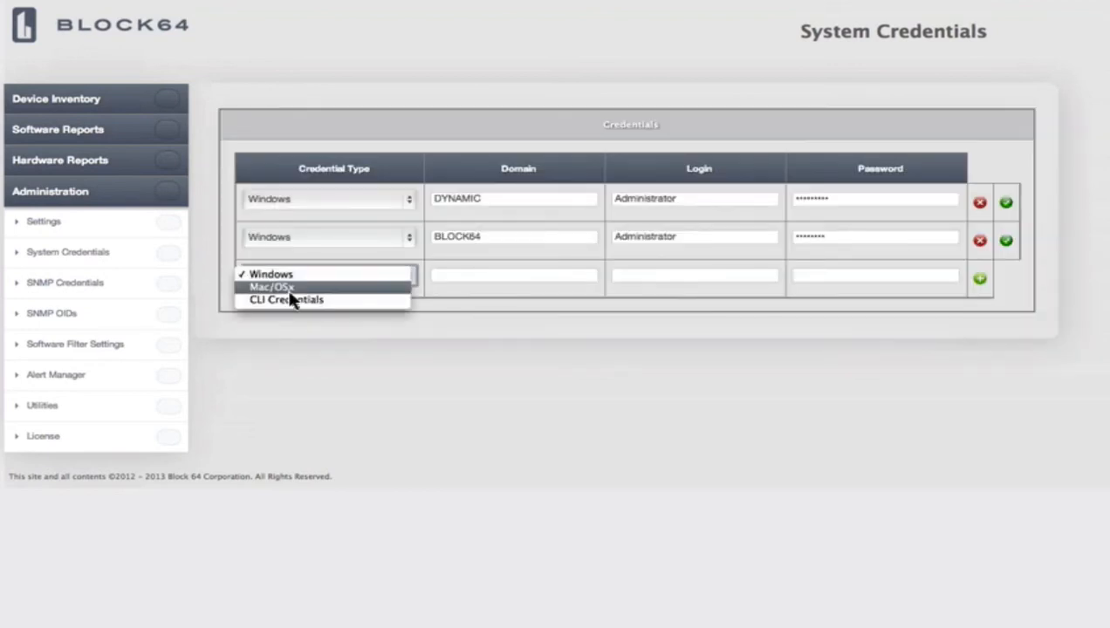
left_click(291, 288)
left_click(669, 275)
type("dean")
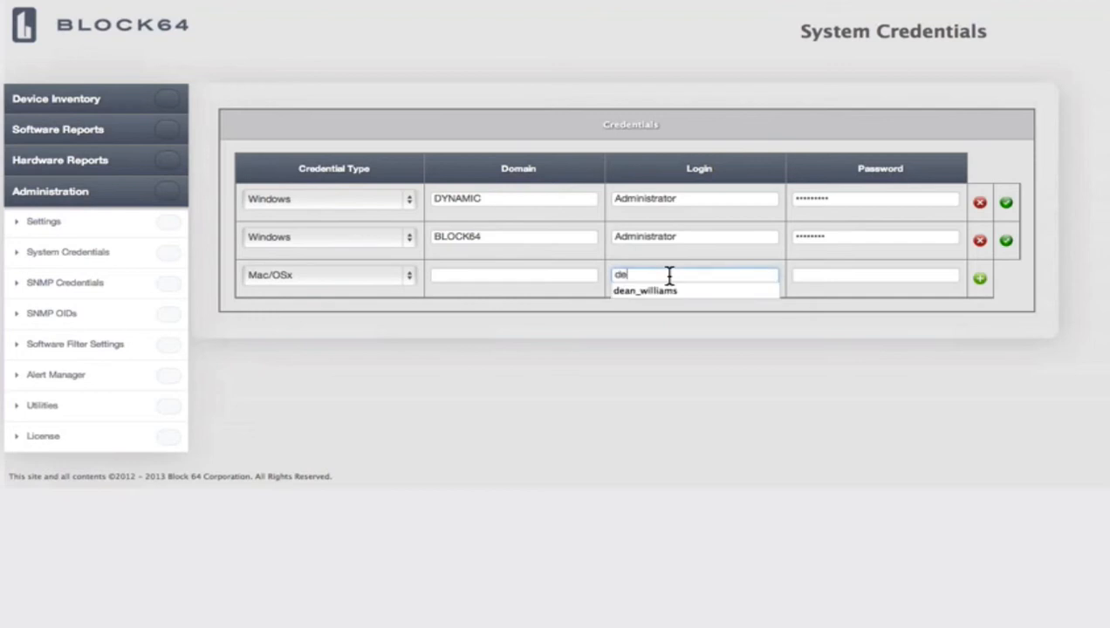
key("Tab")
type("passwd")
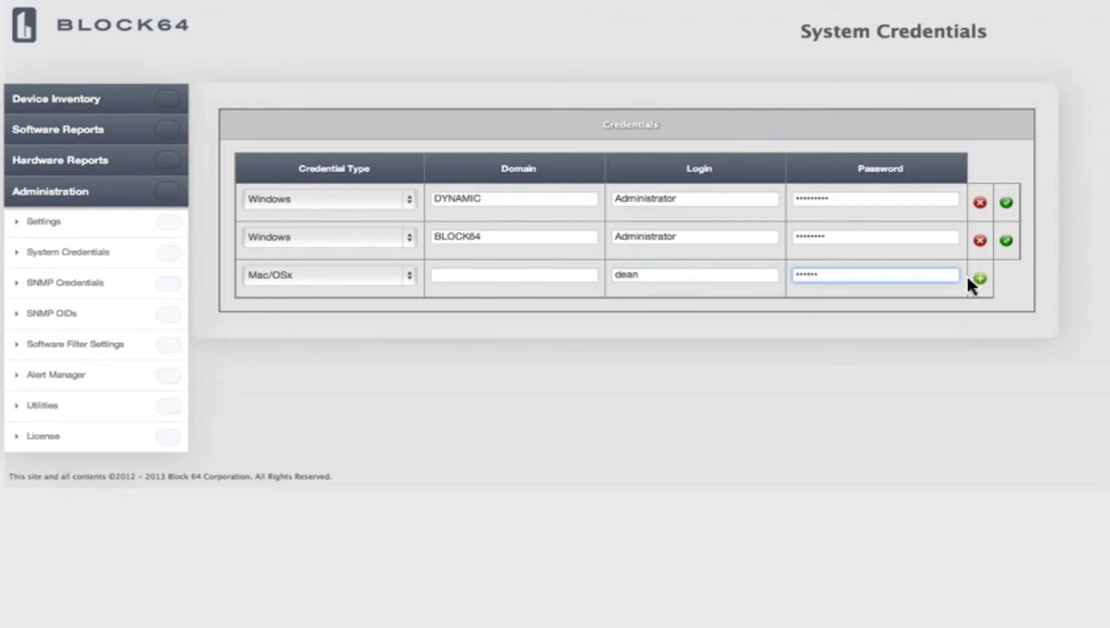
left_click(986, 281)
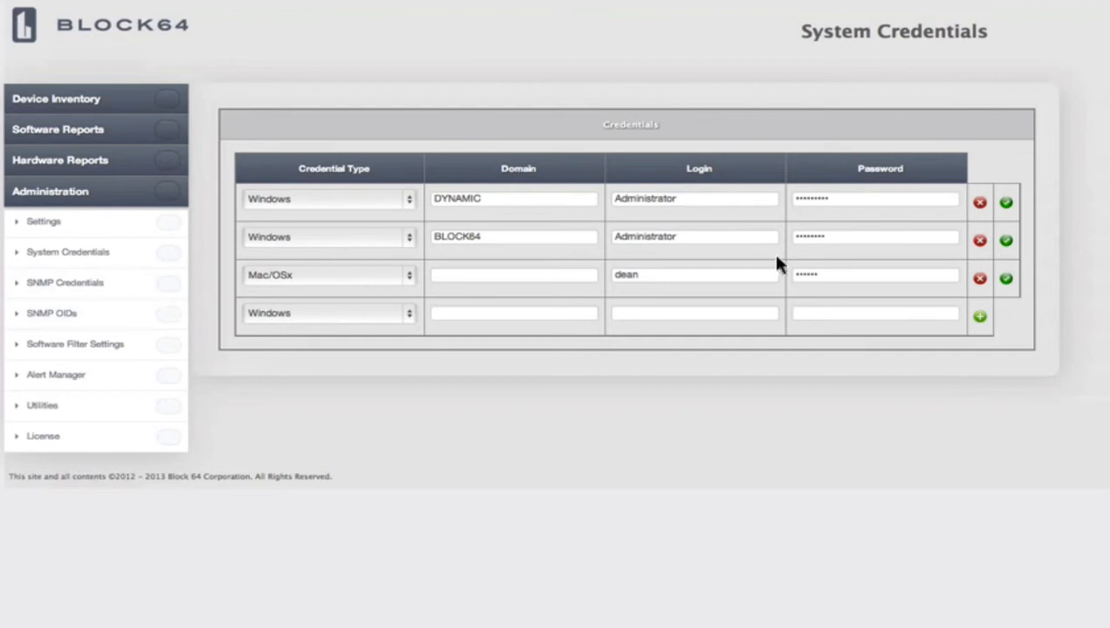
left_click(80, 291)
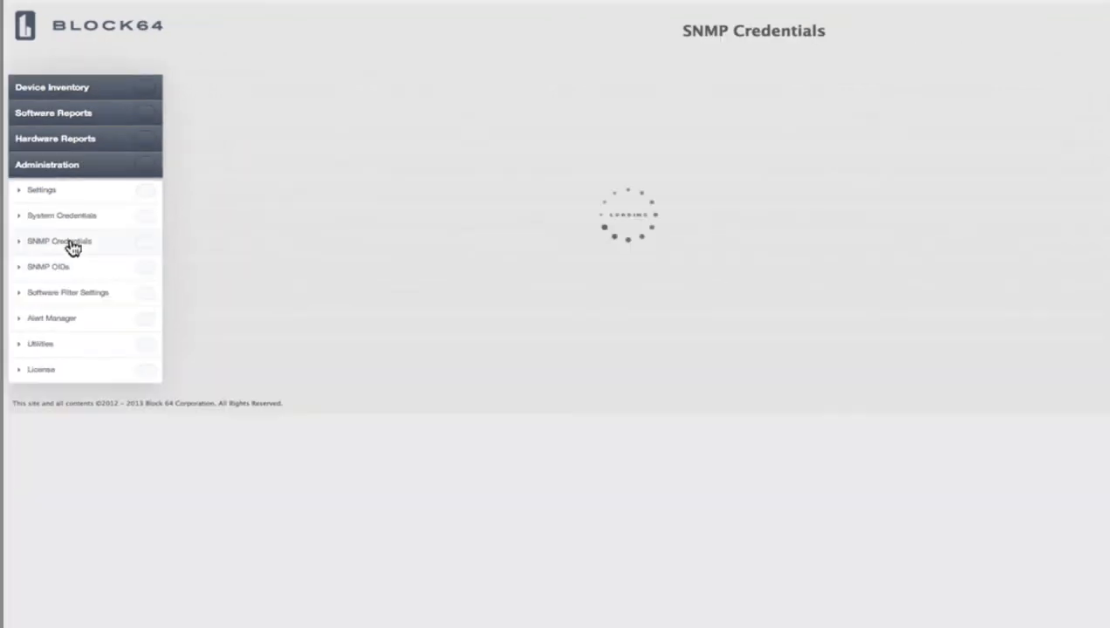
left_click(245, 172)
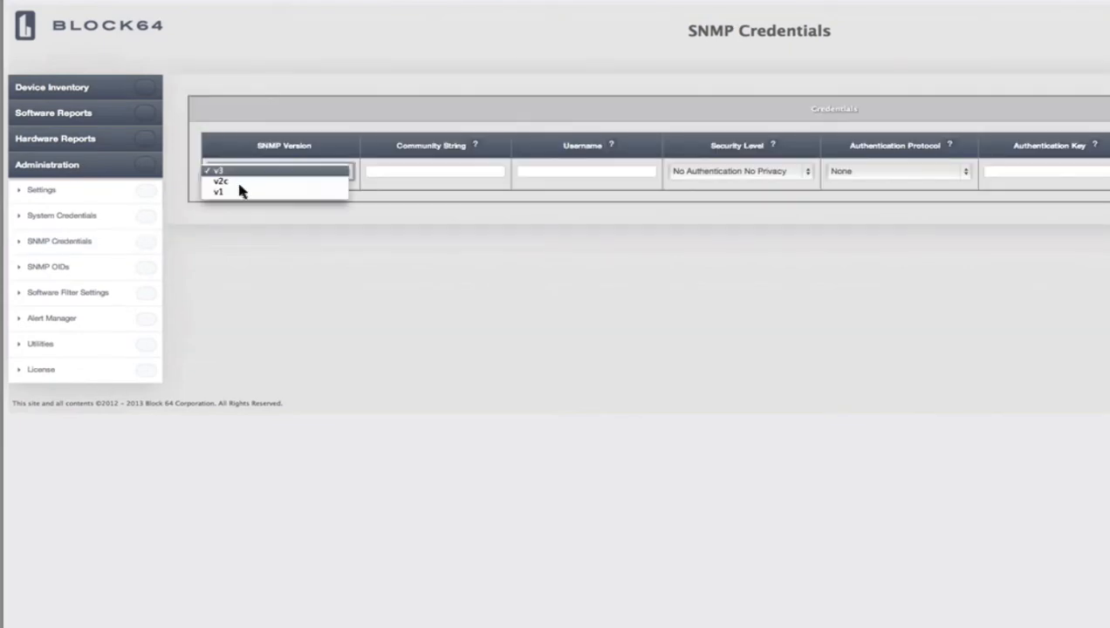
key("Return")
left_click(428, 177)
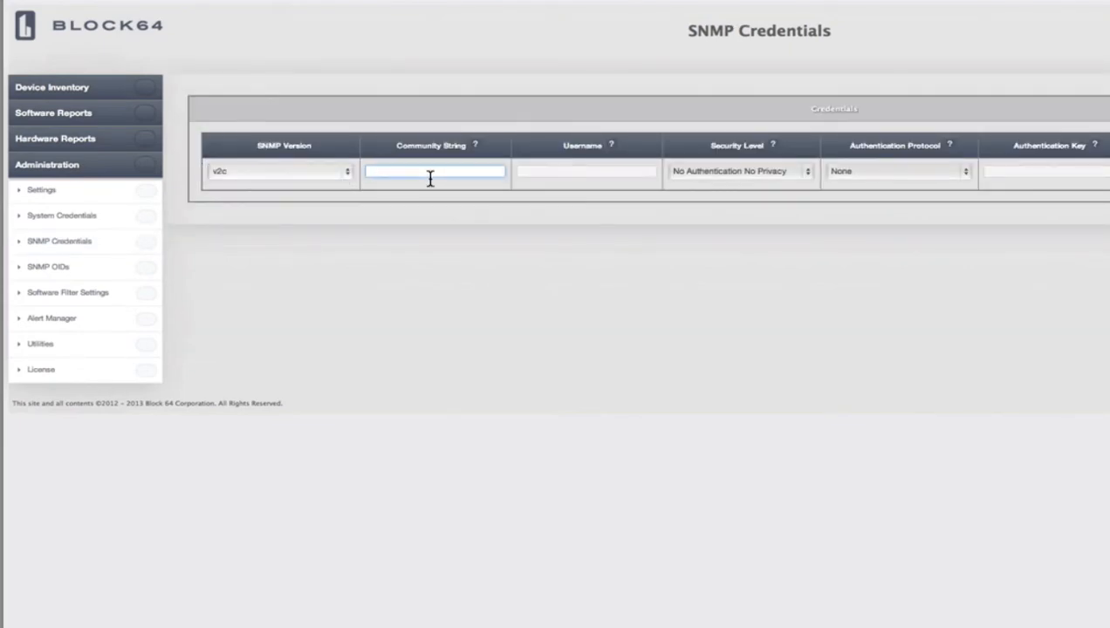
type("public")
scroll(437, 228, "right", 1)
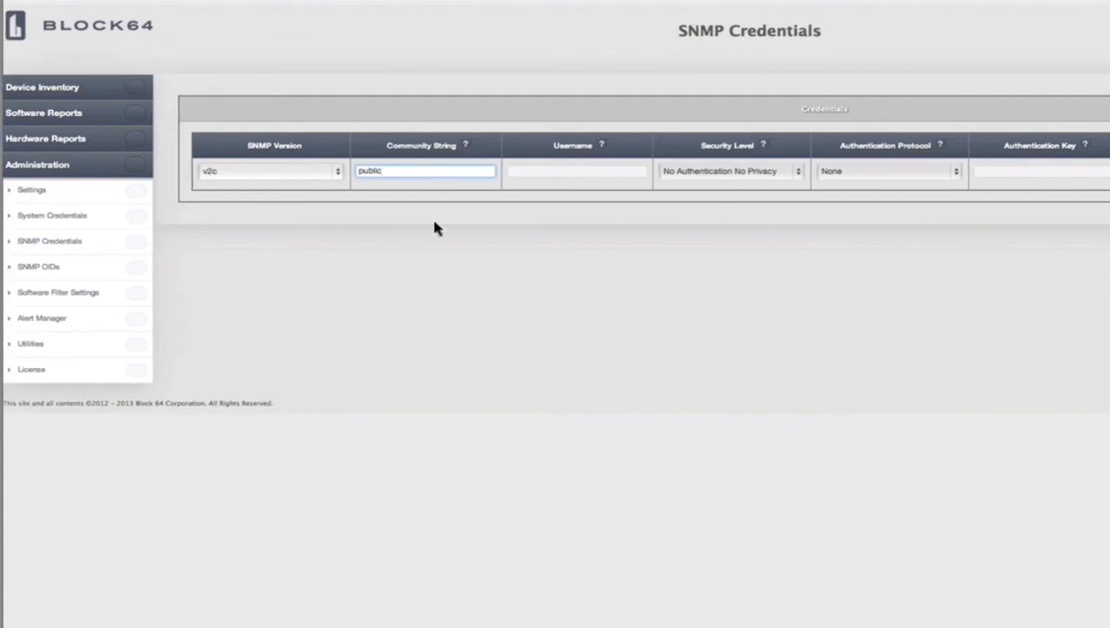
scroll(631, 165, "left", 1)
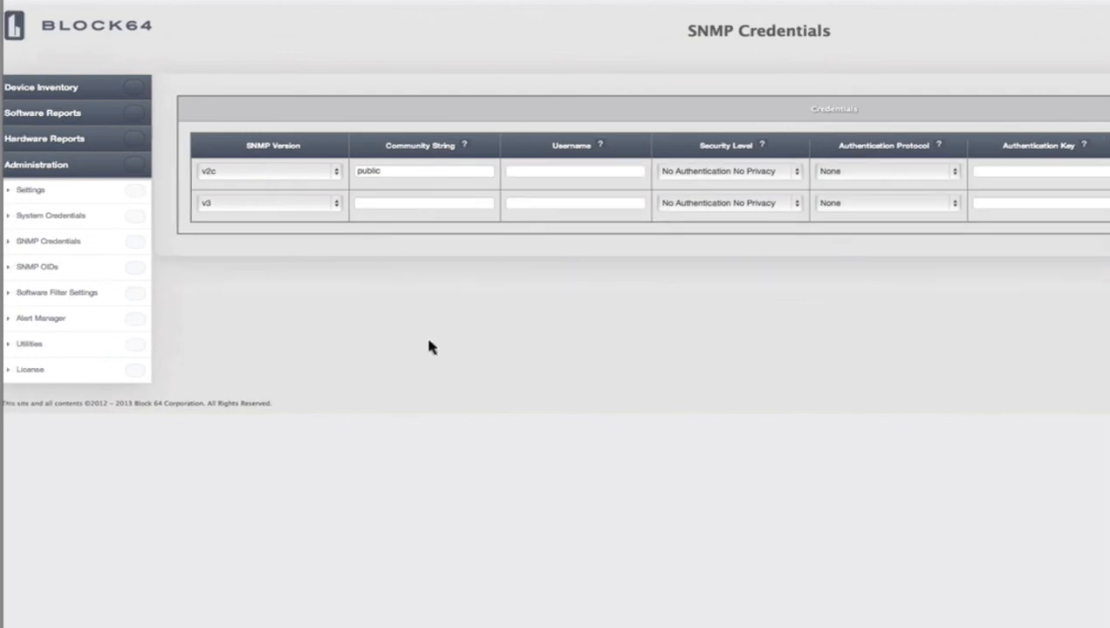
scroll(429, 347, "left", 2)
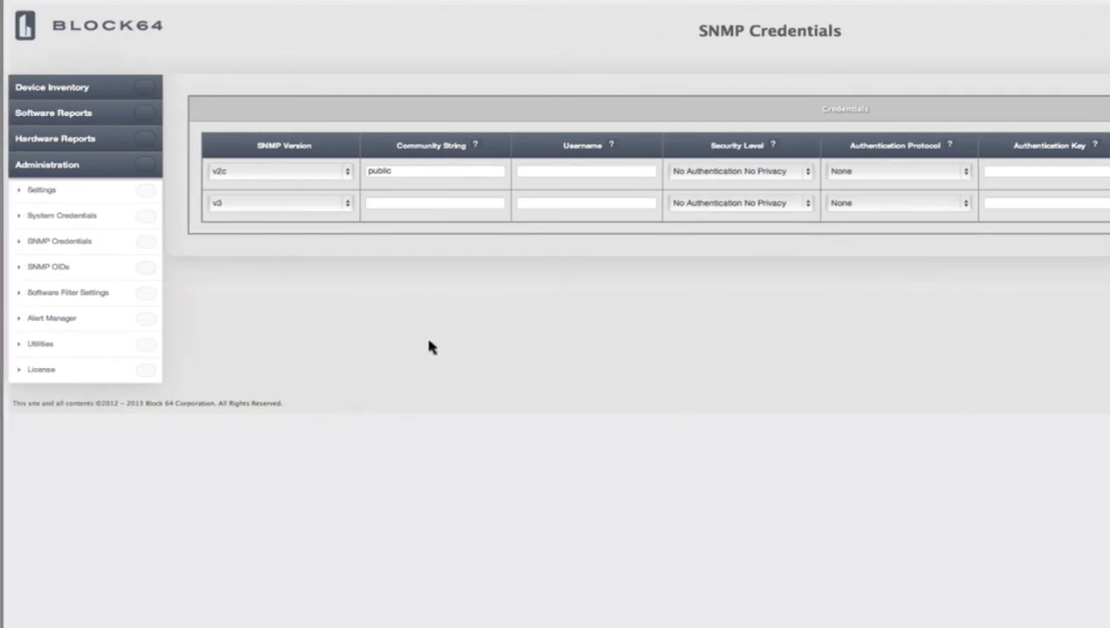
- Review the default OIDs like iso.3.6.1.2.1.1.1 and expand Device Inventory in the sidebar
left_click(70, 269)
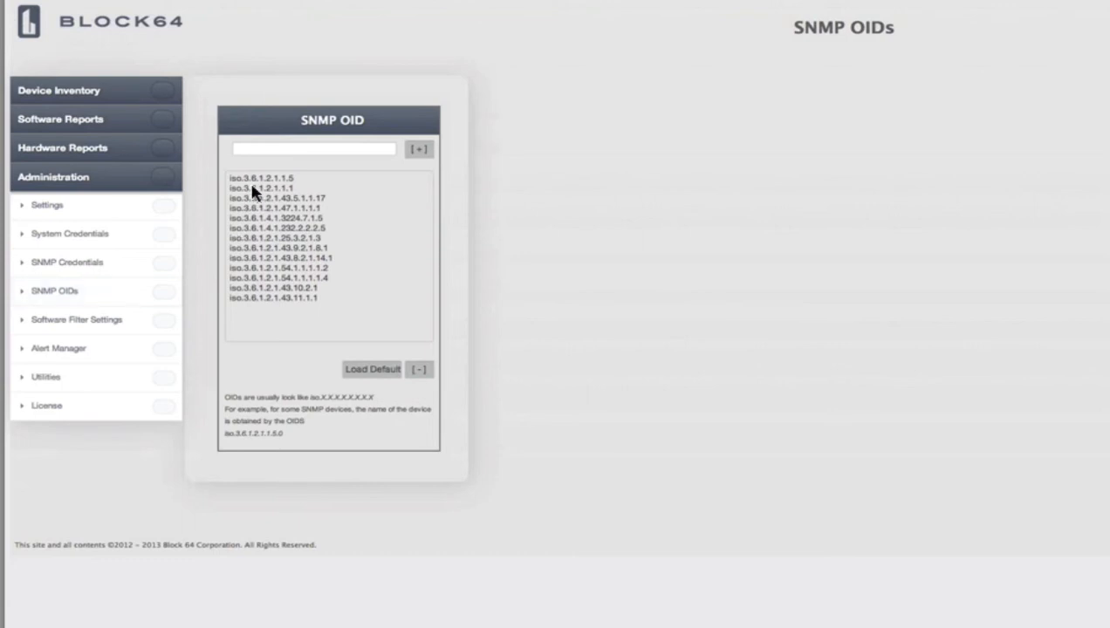
left_click(252, 187)
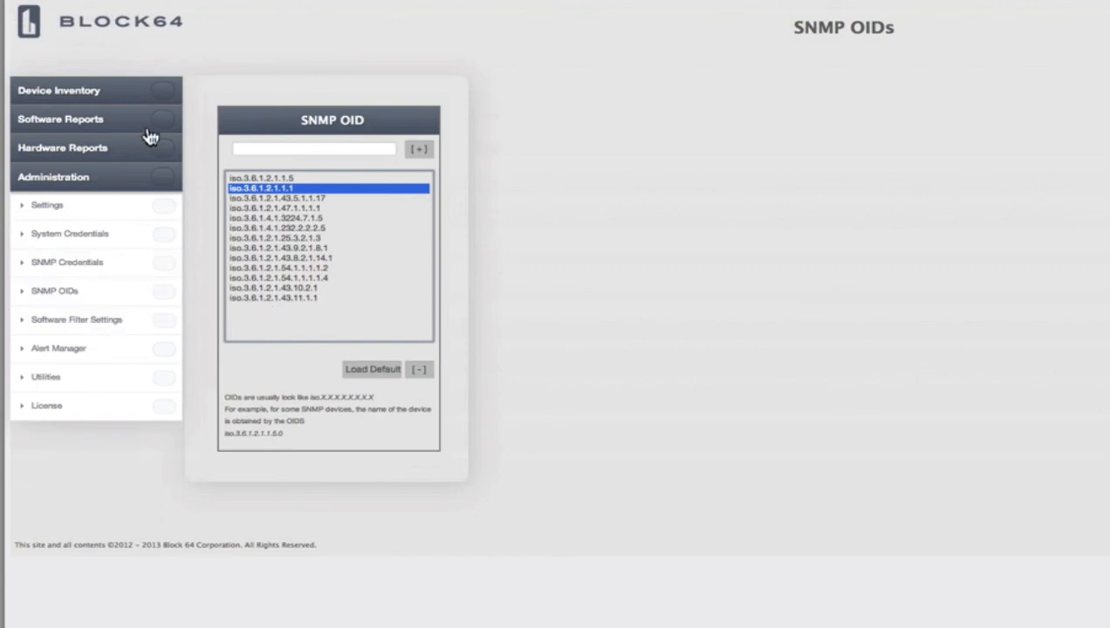
left_click(91, 93)
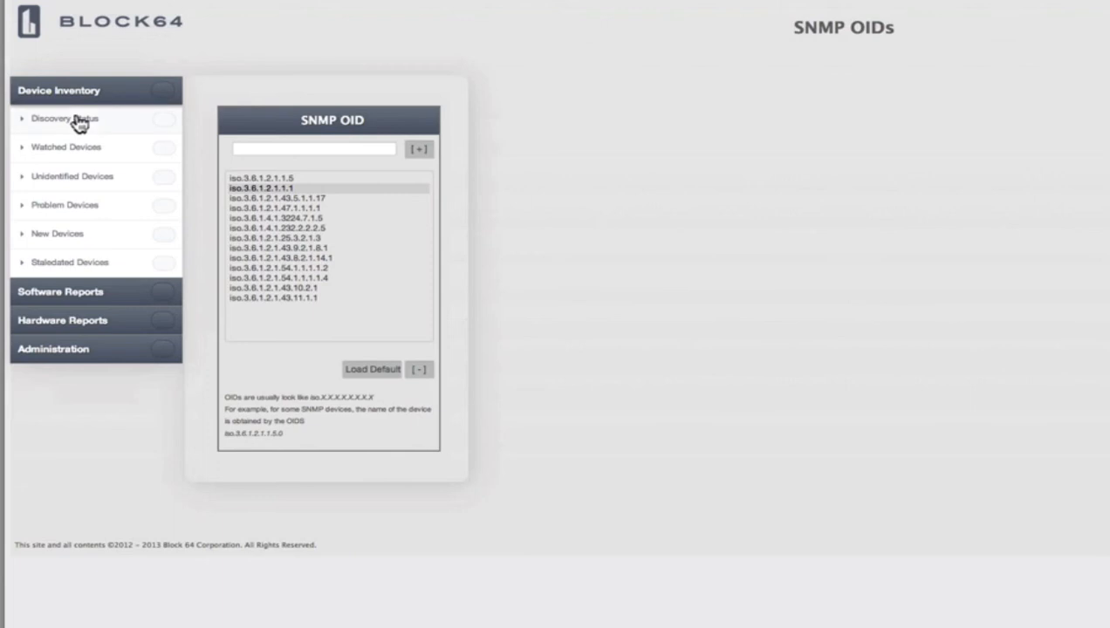
- Open Discovery Status and scroll through the table of discovered devices
left_click(81, 123)
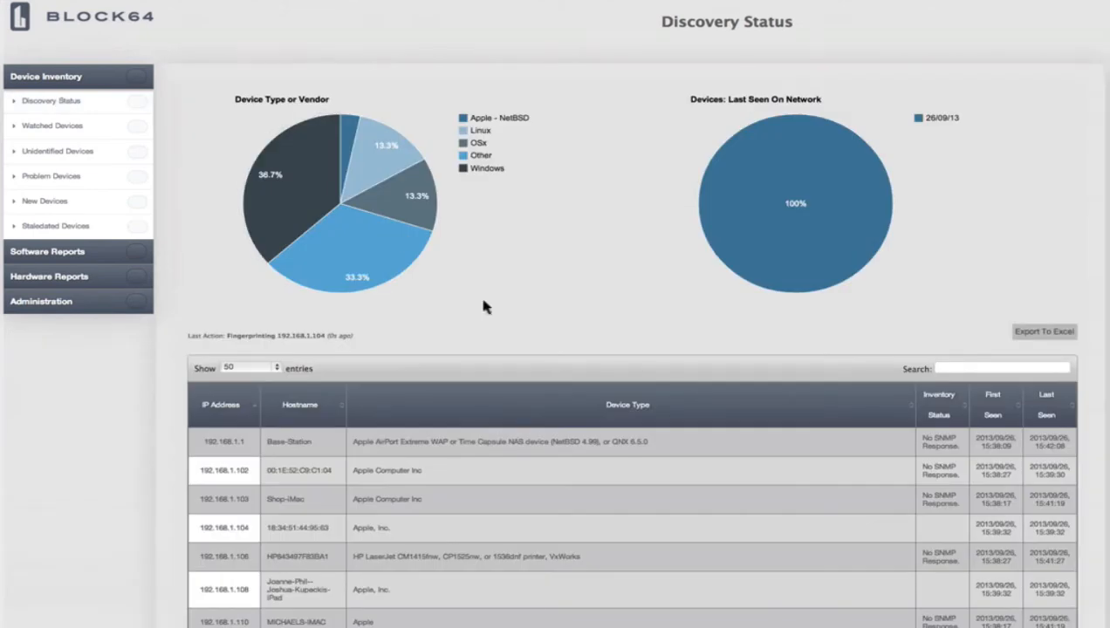
scroll(485, 305, "down", 3)
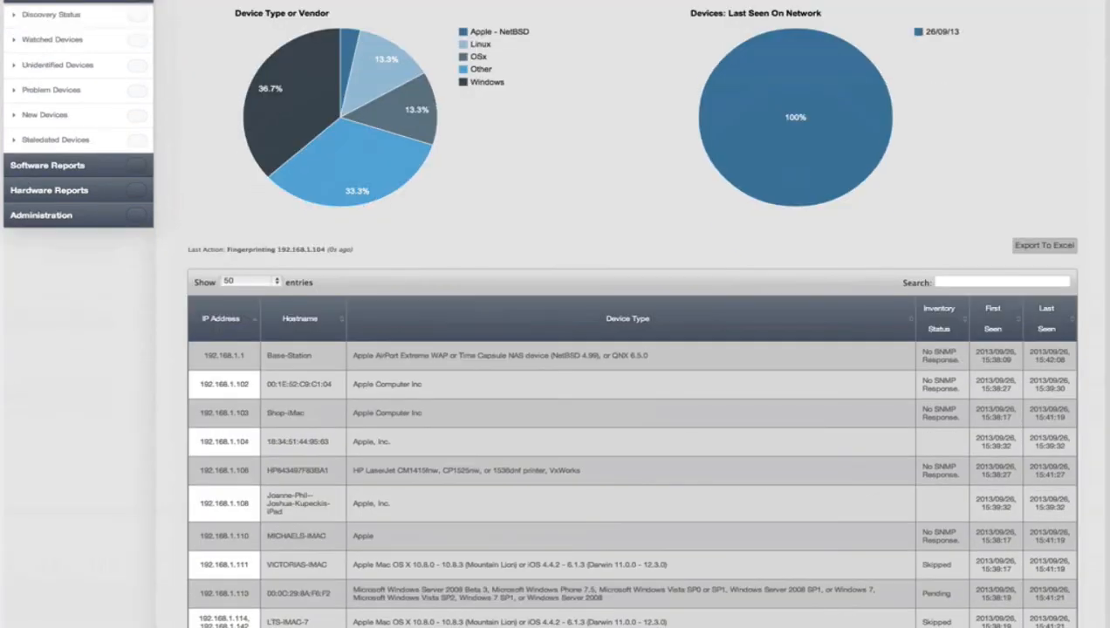
scroll(487, 304, "down", 10)
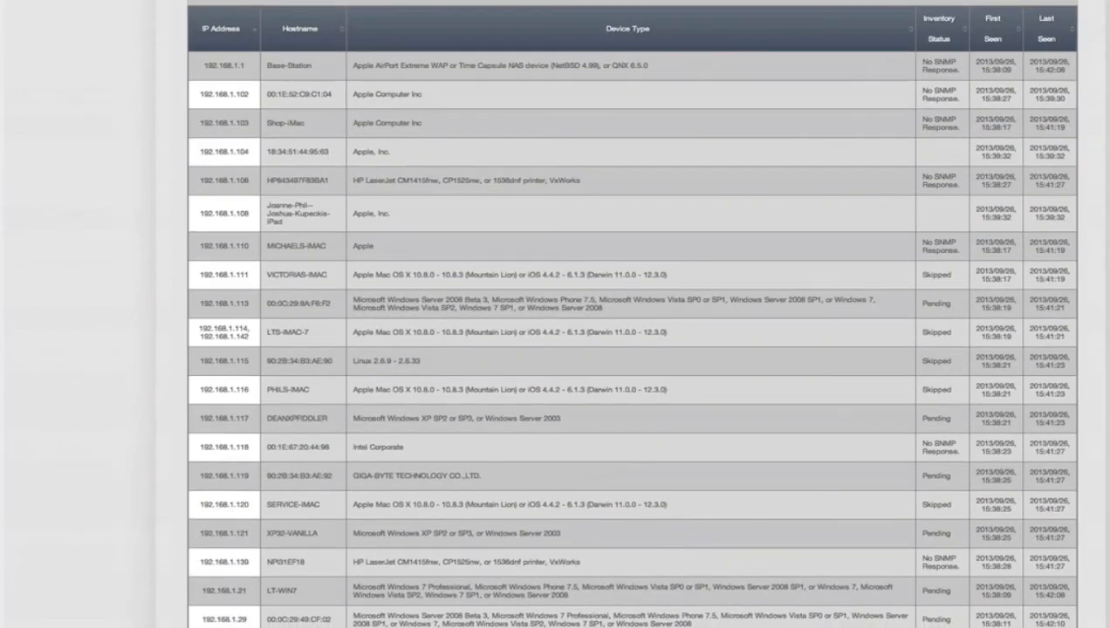
scroll(631, 314, "down", 9)
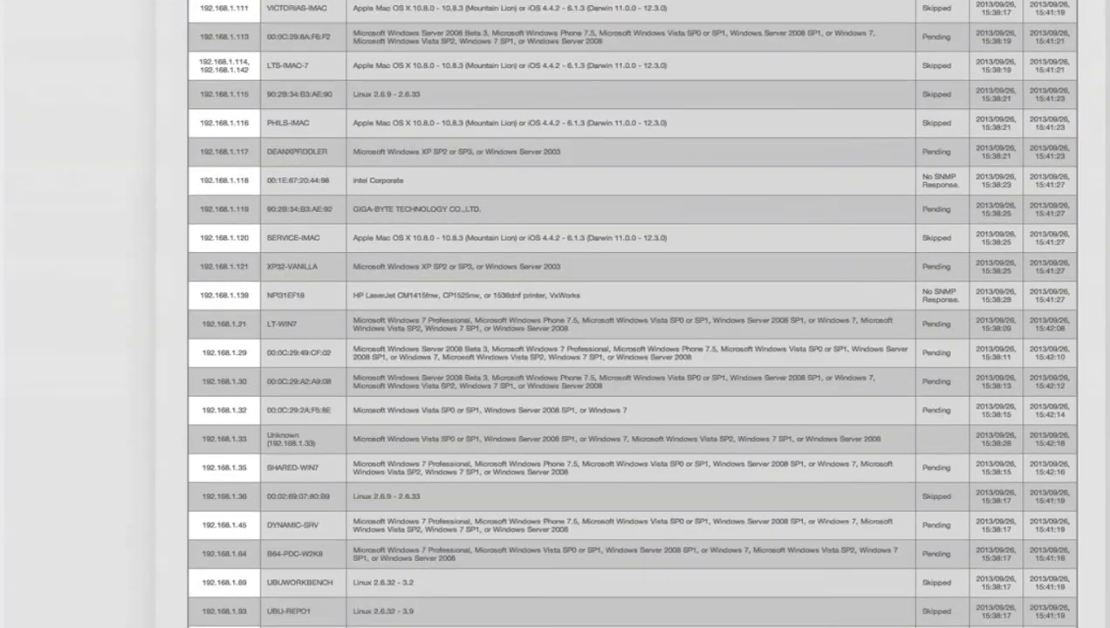
scroll(632, 314, "down", 4)
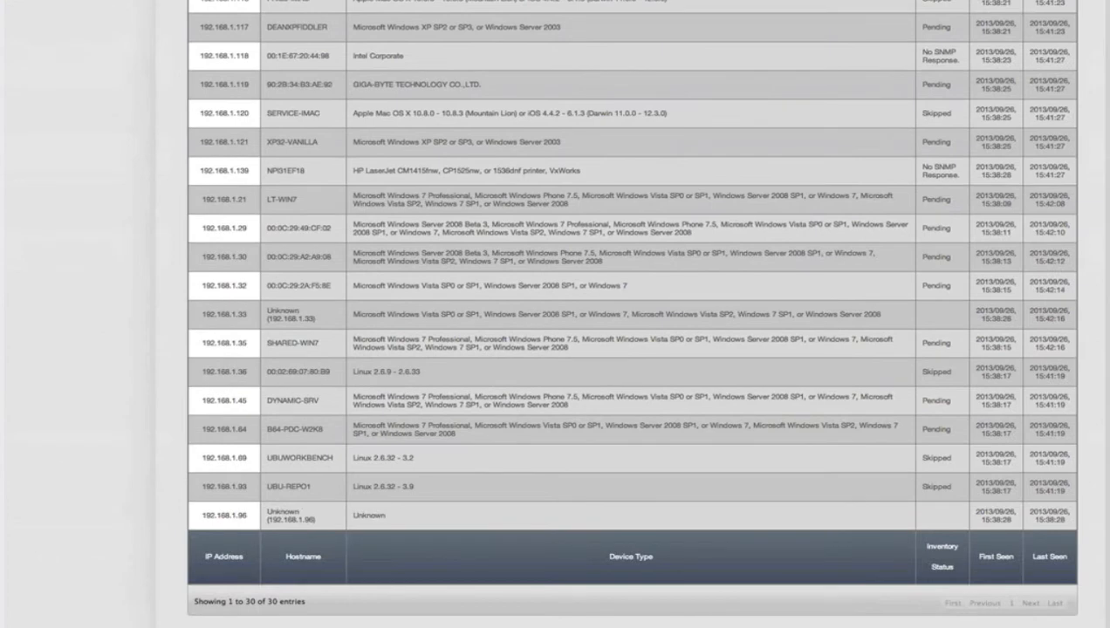
scroll(632, 314, "up", 4)
scroll(485, 301, "up", 3)
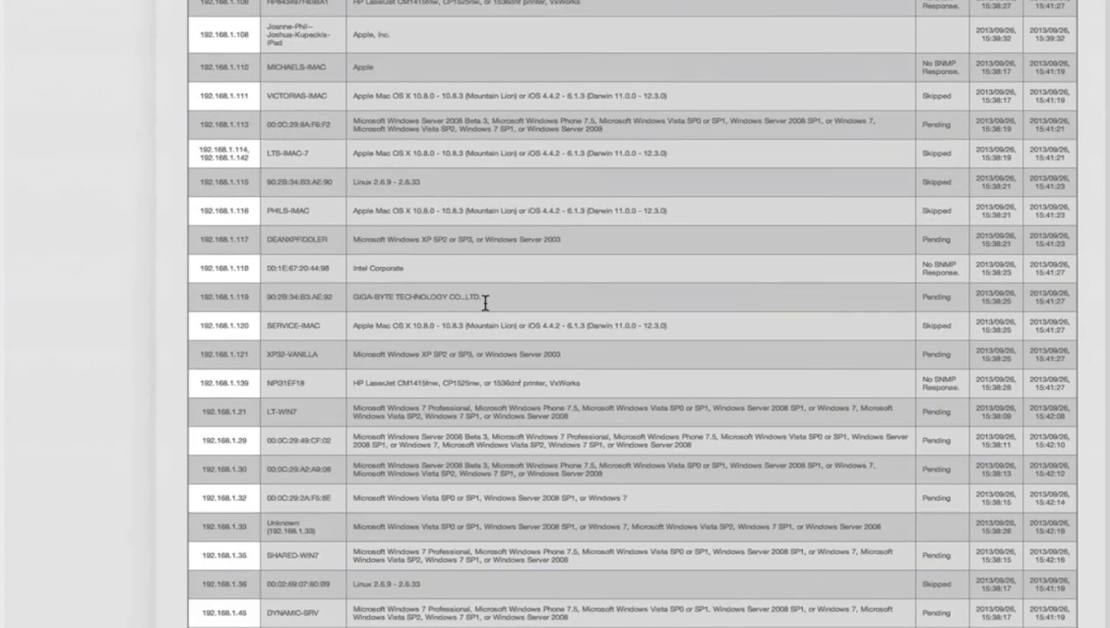
scroll(485, 302, "up", 15)
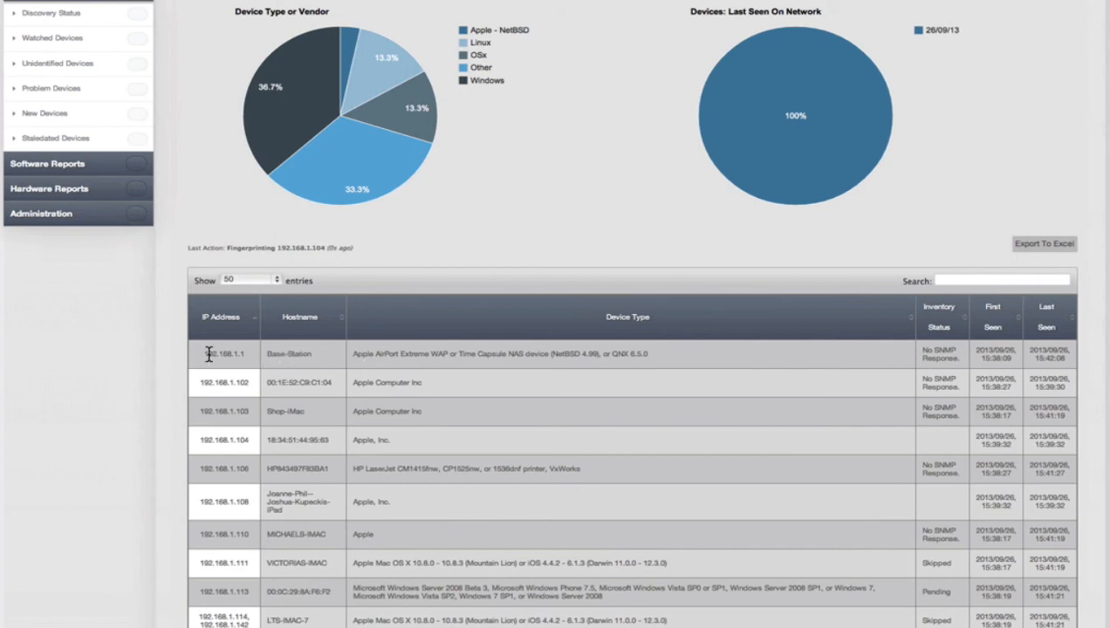
- Highlight device rows such as the Apple AirPort Extreme WAP, HP printer and 192.168.1.111 Mac
left_click_drag(206, 353, 793, 366)
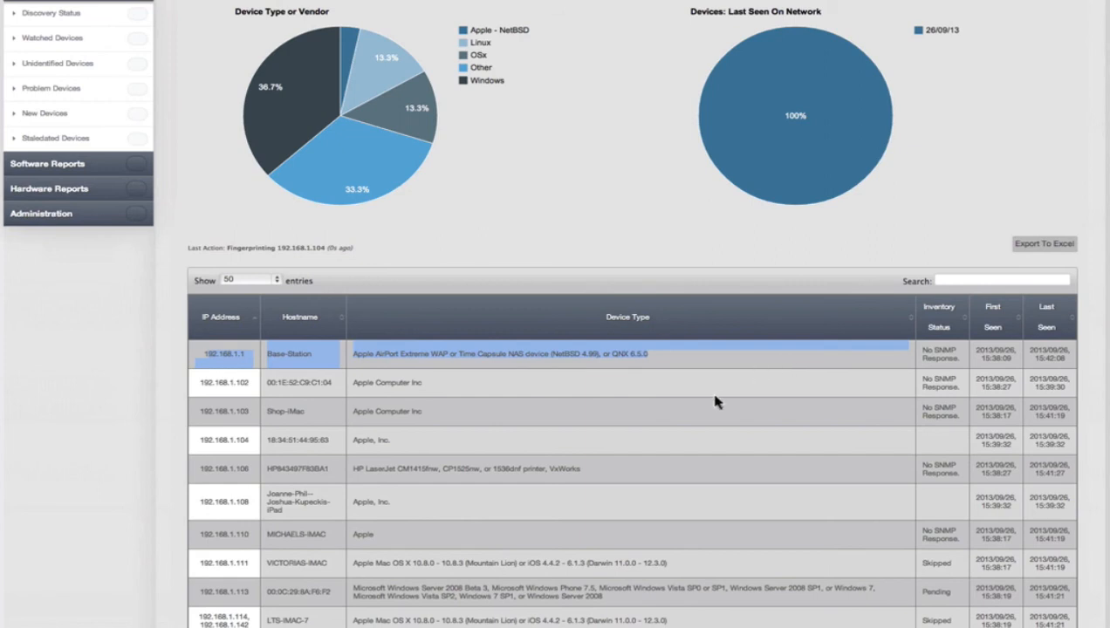
left_click(202, 358)
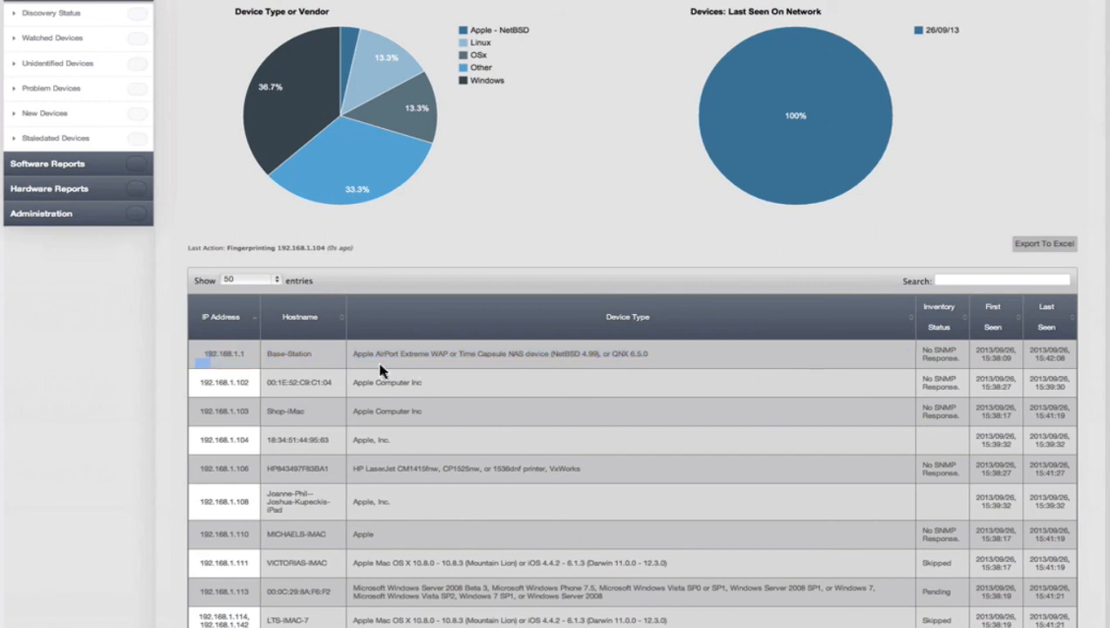
left_click_drag(353, 354, 452, 354)
left_click(354, 470)
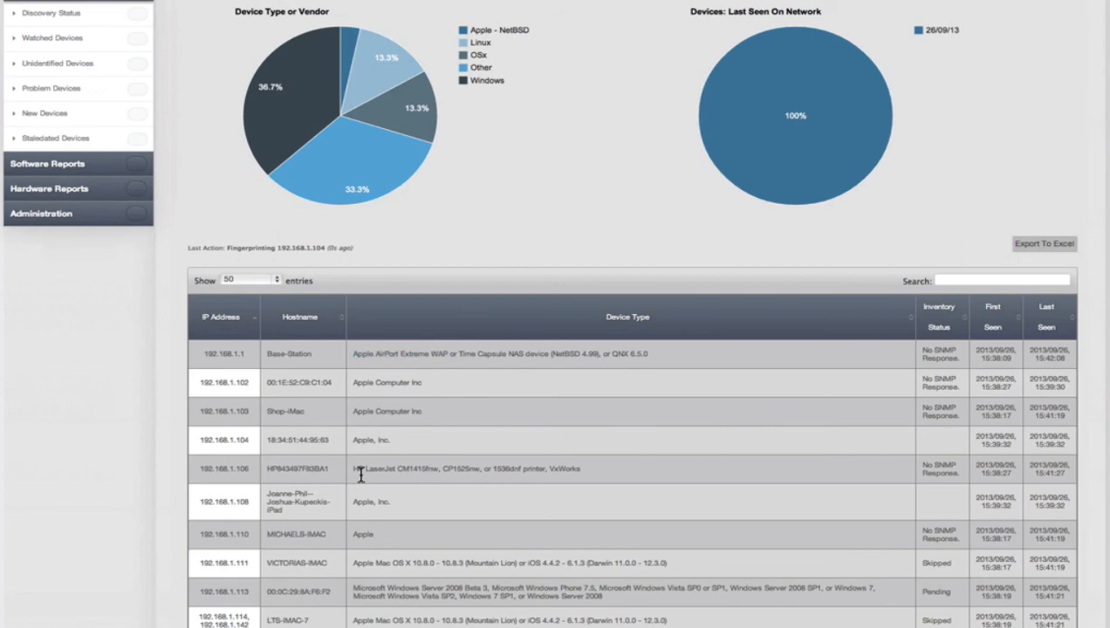
left_click(566, 471, "shift")
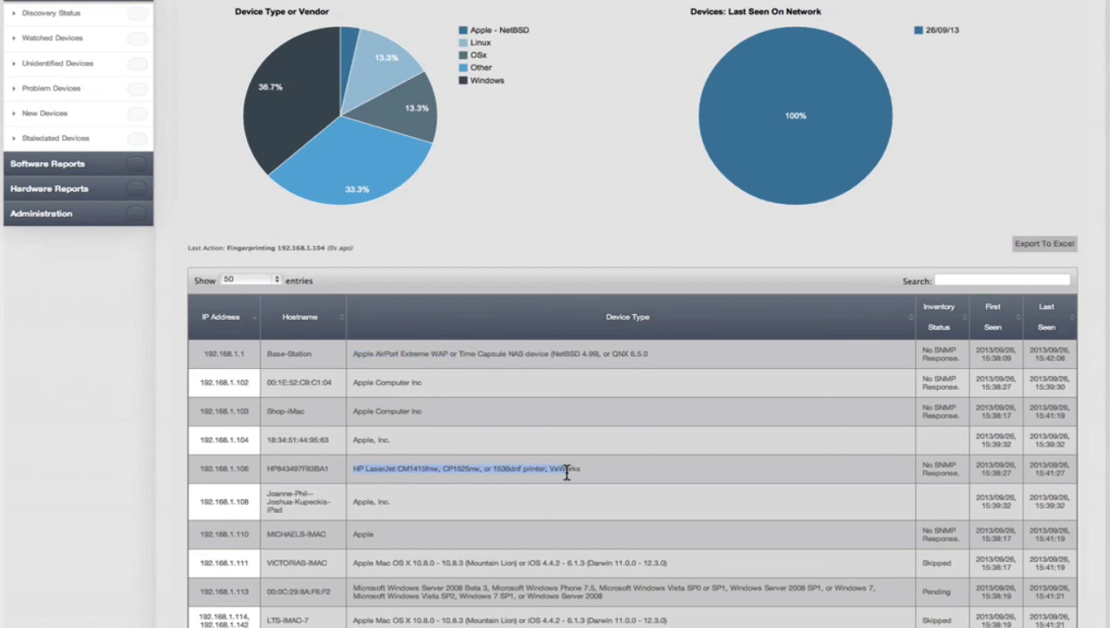
scroll(569, 477, "down", 2)
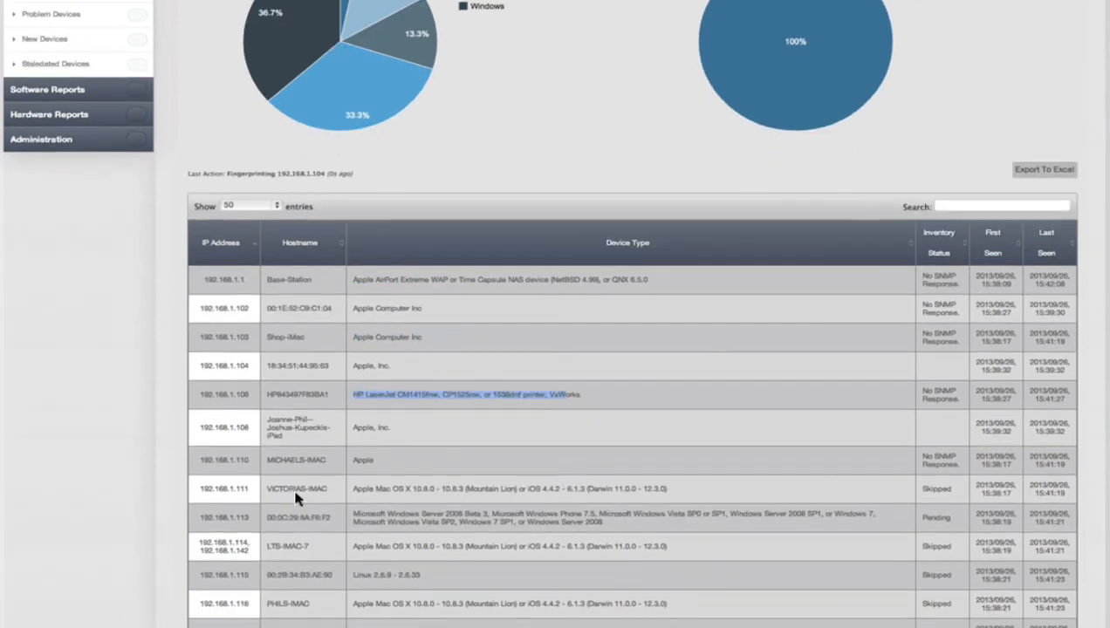
left_click_drag(296, 498, 520, 494)
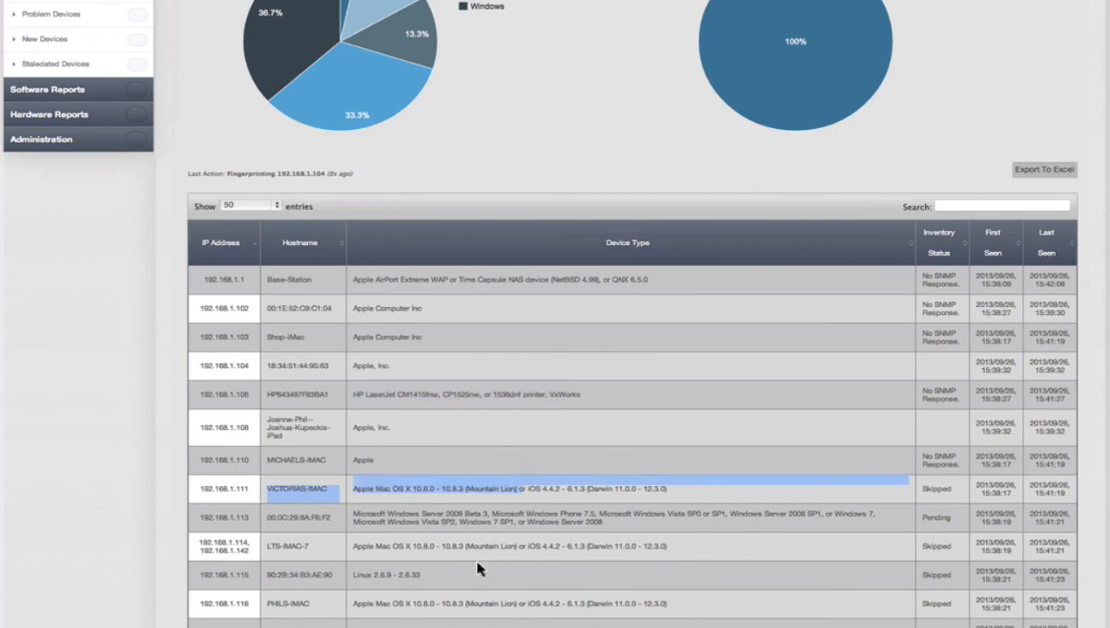
scroll(478, 569, "down", 1)
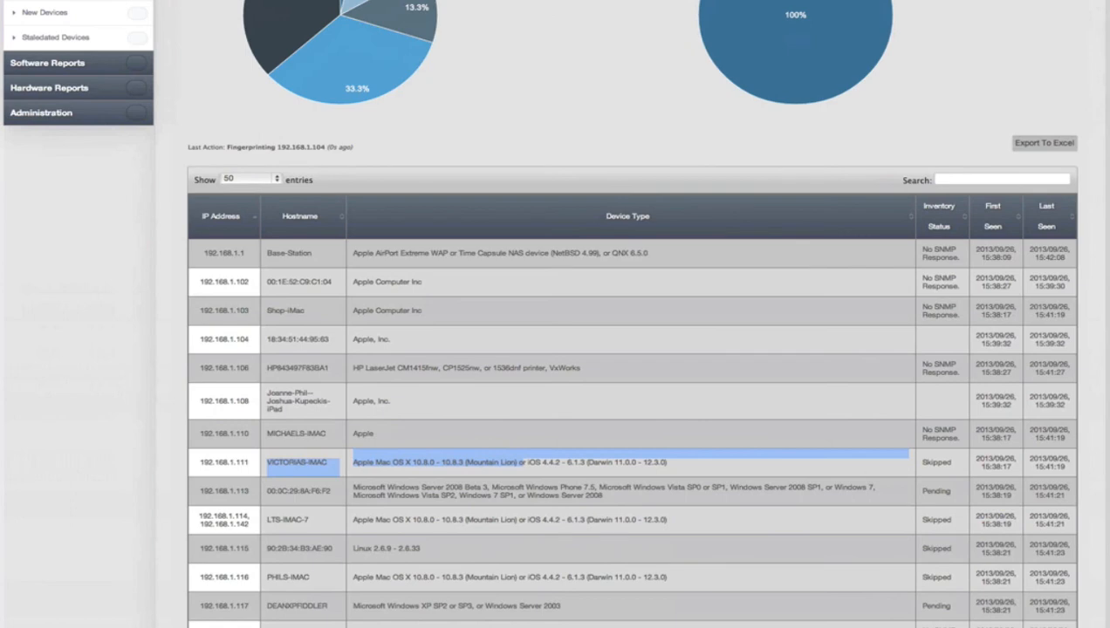
scroll(632, 349, "down", 5)
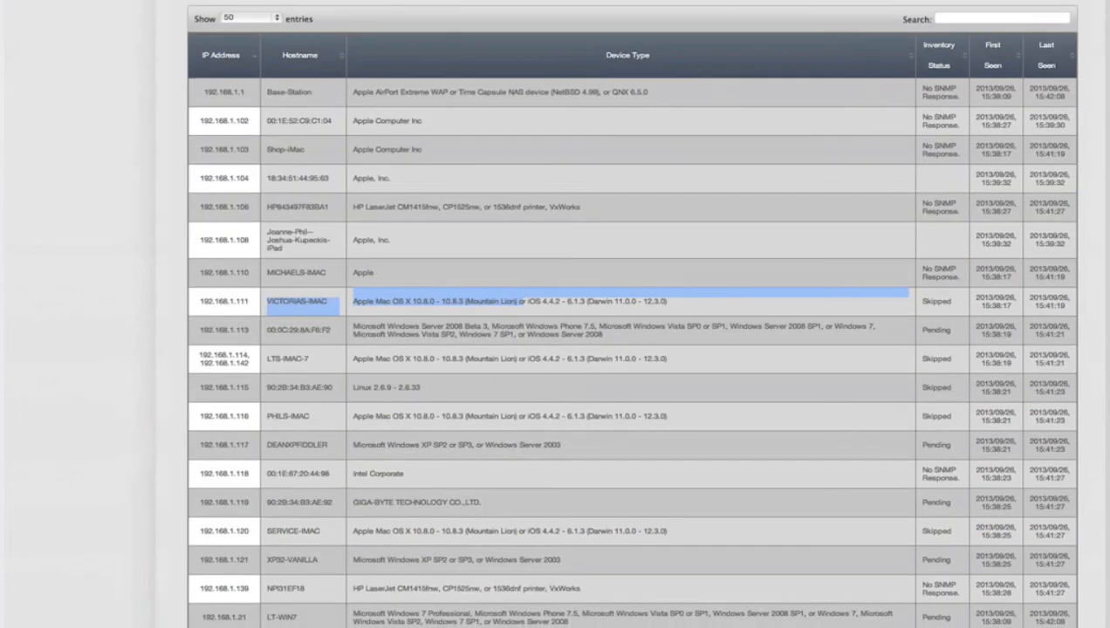
scroll(631, 349, "down", 3)
scroll(632, 349, "down", 8)
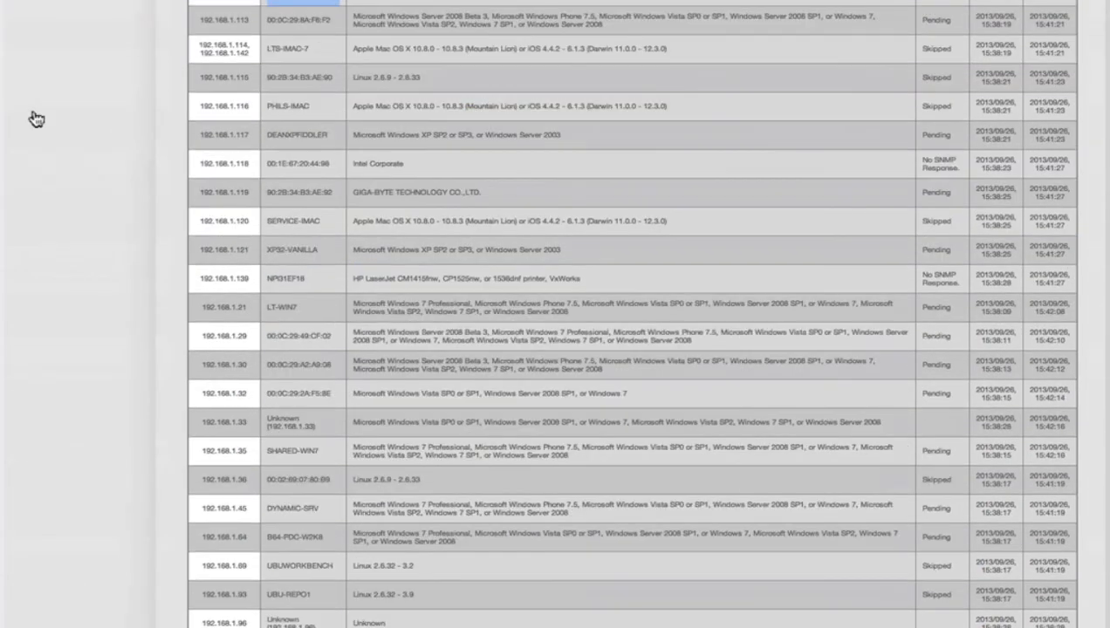
scroll(36, 120, "up", 20)
- Reload Discovery Status and scroll through the updated scan results
left_click(34, 114)
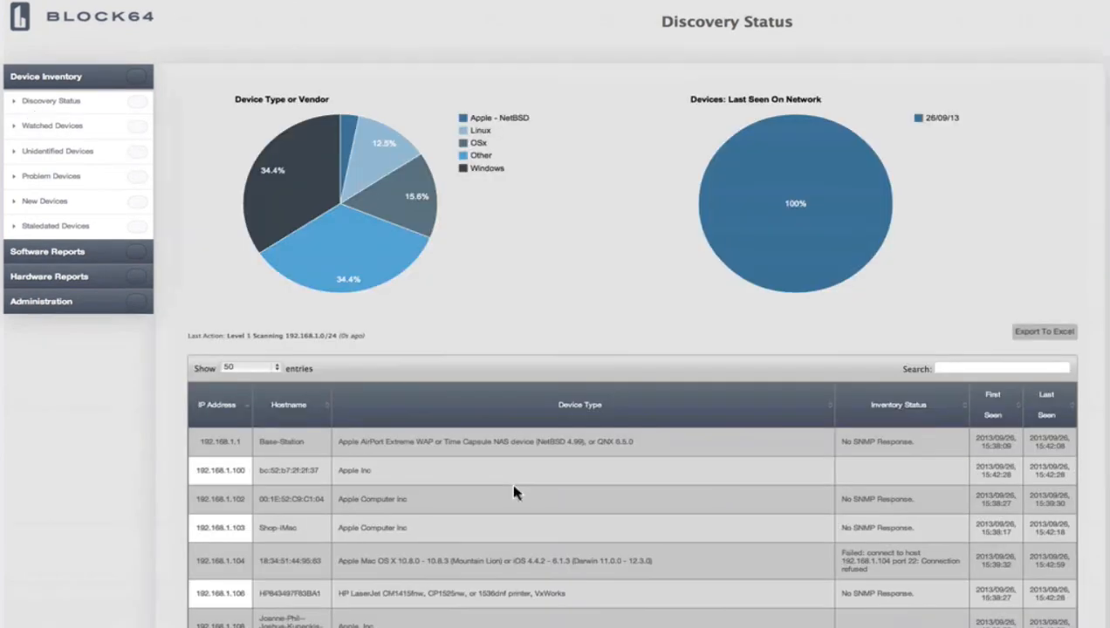
scroll(515, 493, "down", 1)
scroll(515, 493, "down", 5)
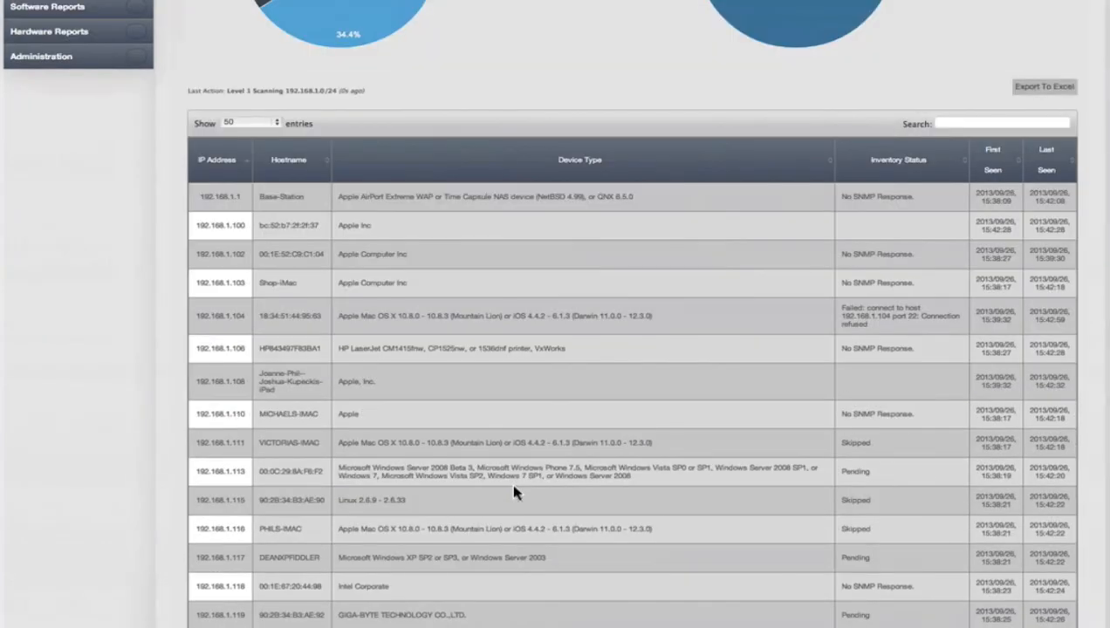
scroll(514, 493, "down", 3)
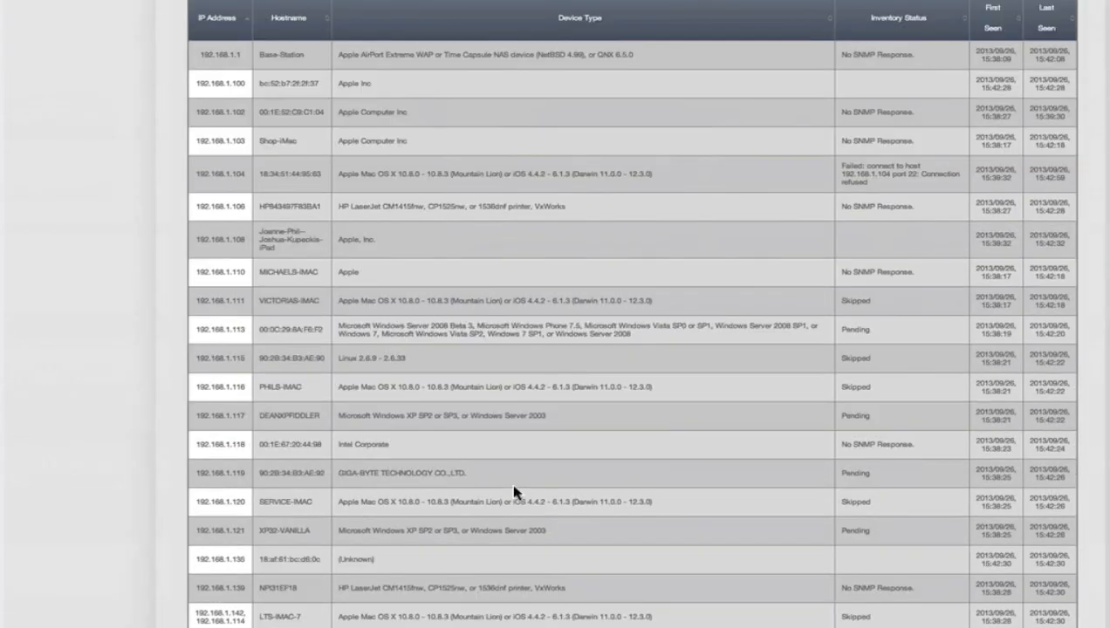
scroll(515, 493, "down", 1)
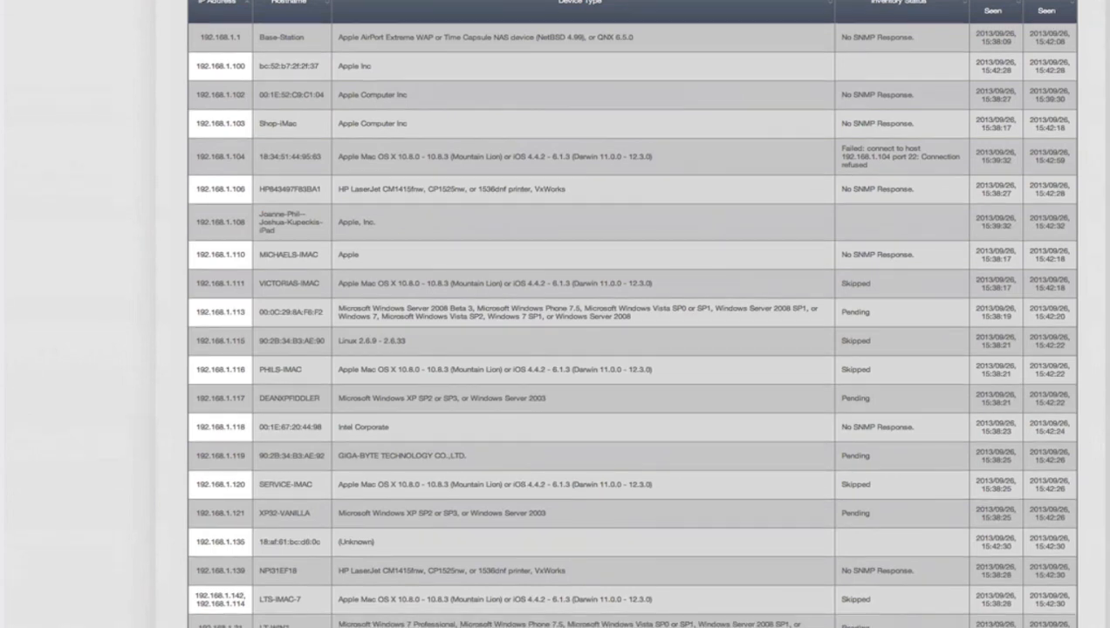